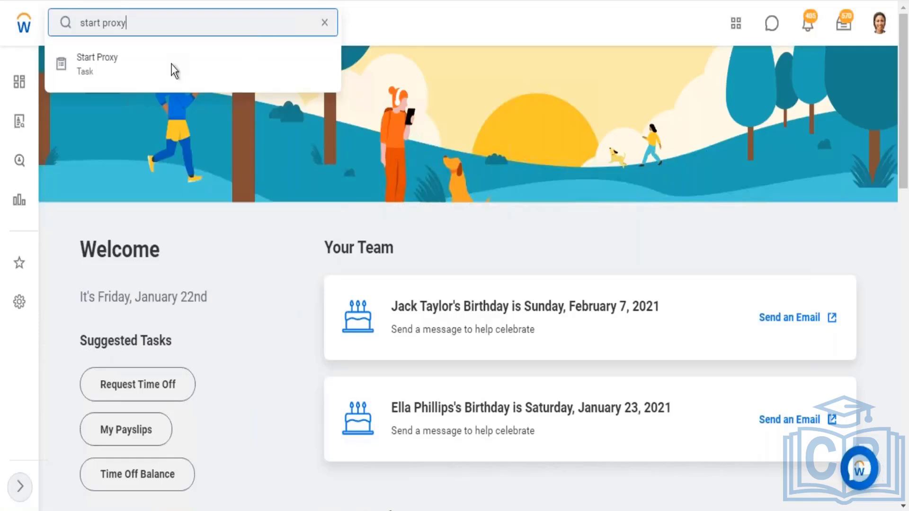
- Start a proxy session acting as the other worker by entering the worker's name, and dismiss the implementation preview banner
click(163, 67)
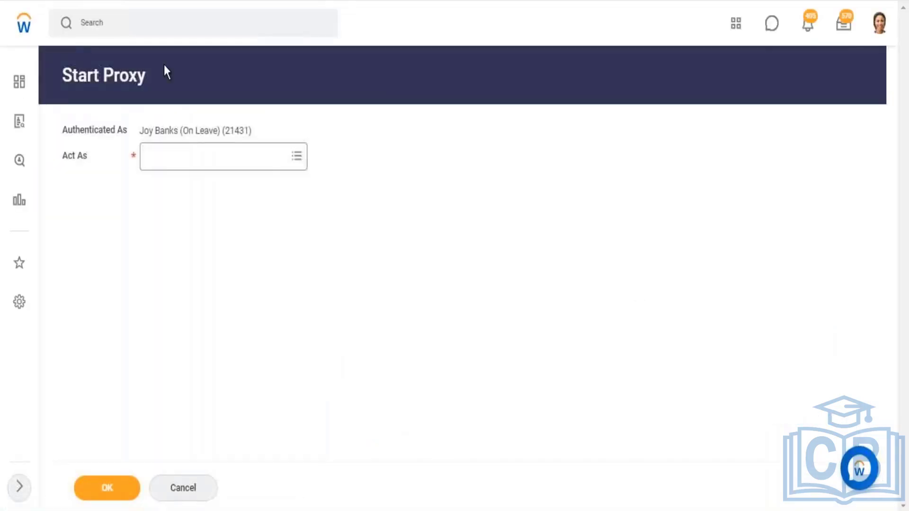
click(158, 164)
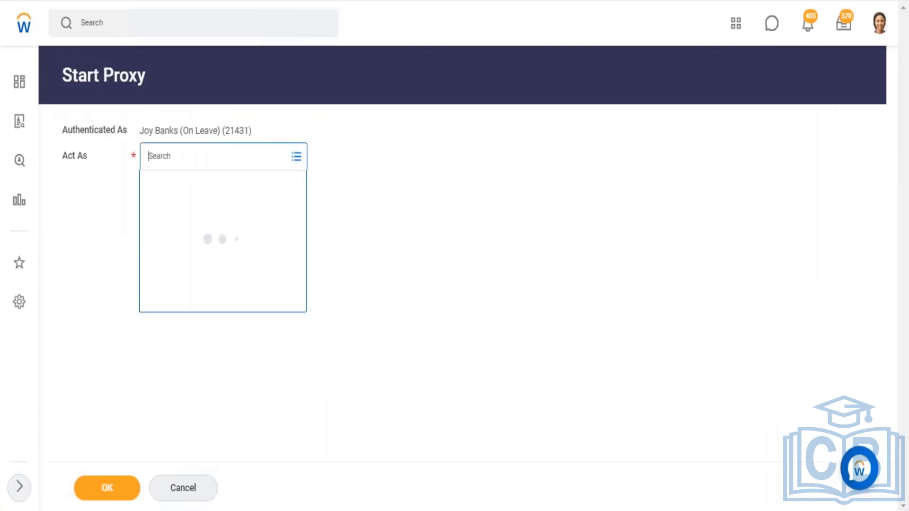
text(logan m)
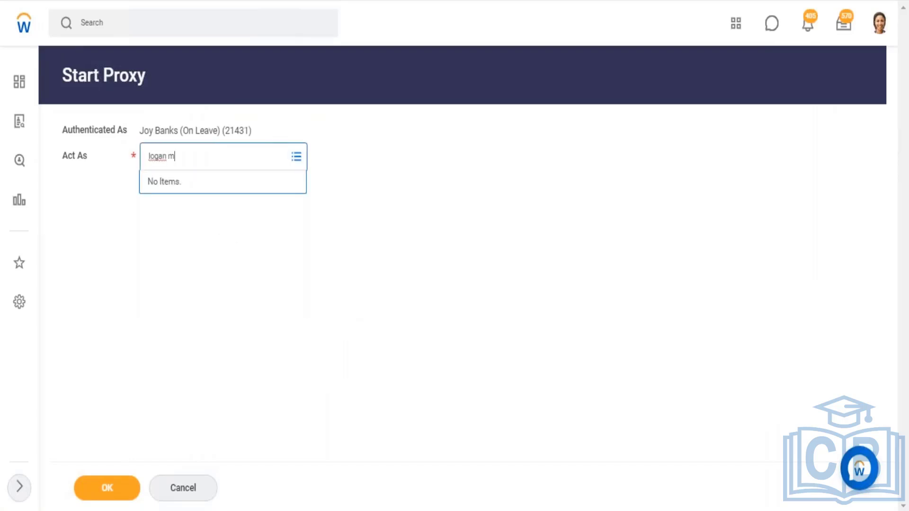
text(cneil)
key(Return)
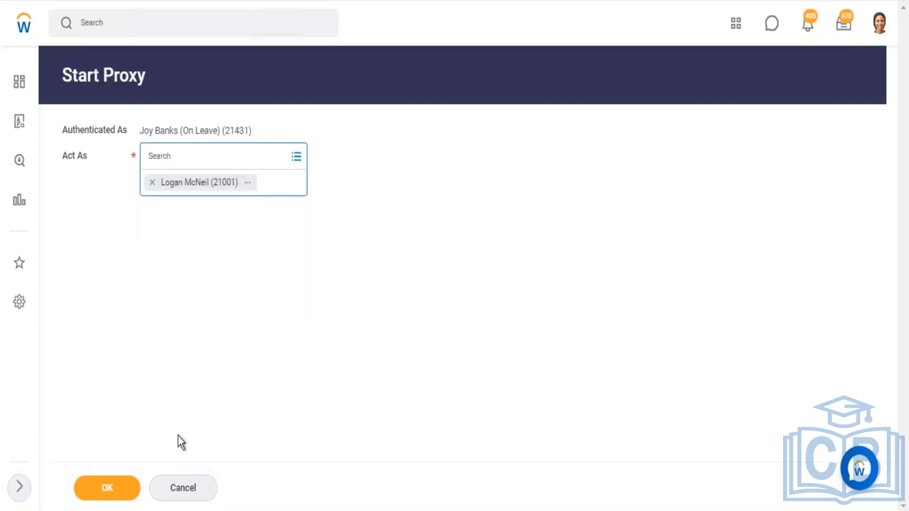
click(127, 488)
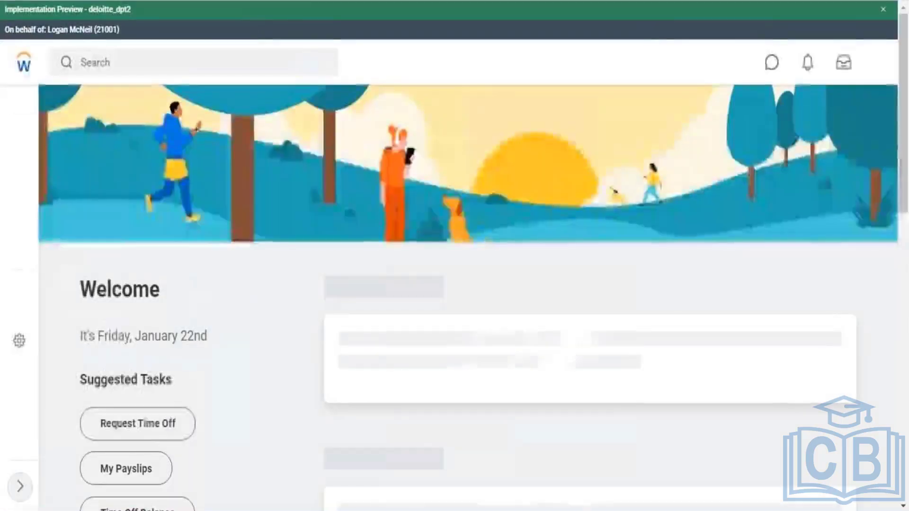
click(883, 9)
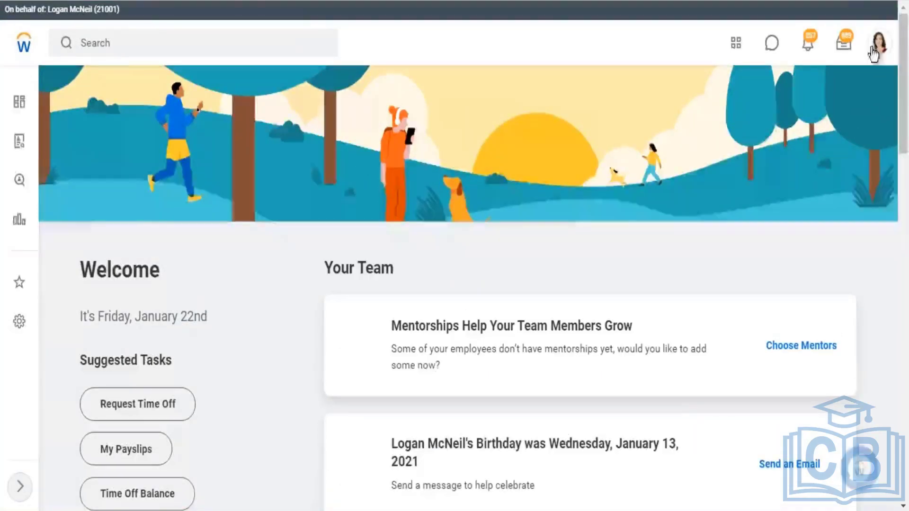
- Search for "data cata" and open the Data Catalog report
click(261, 45)
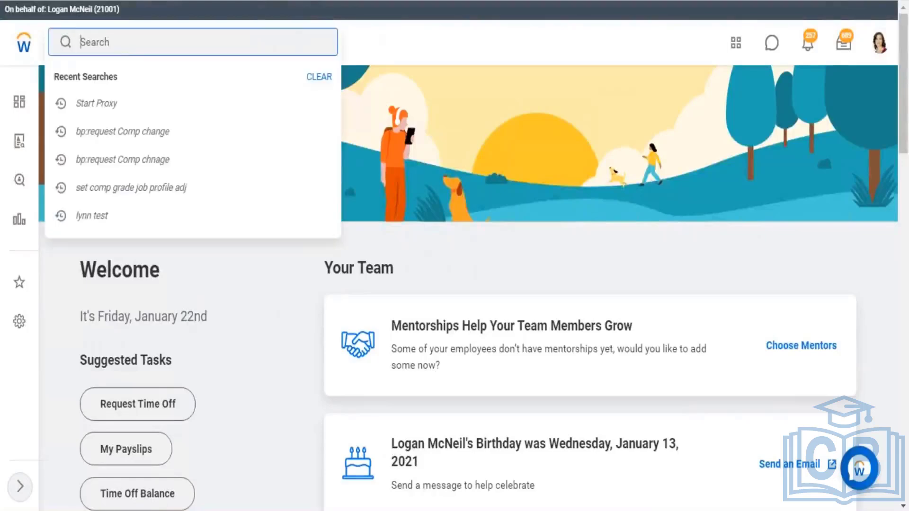
text(de)
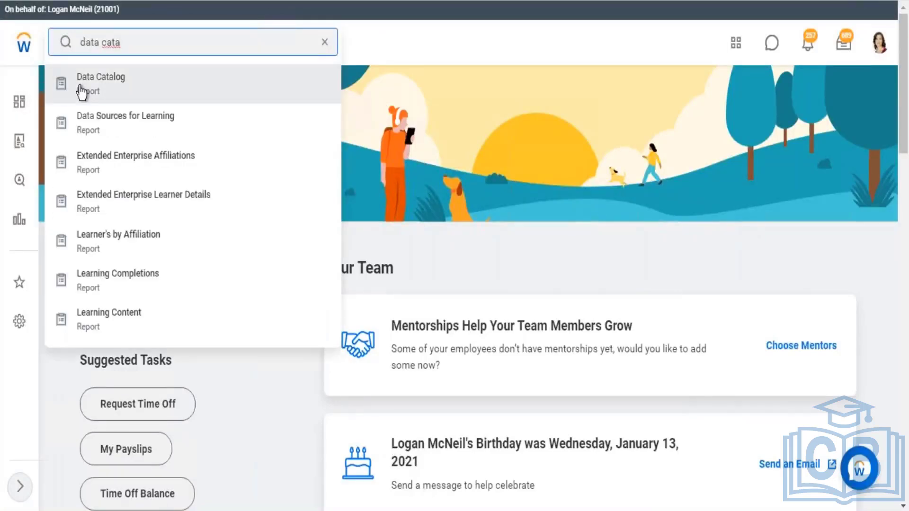
click(82, 92)
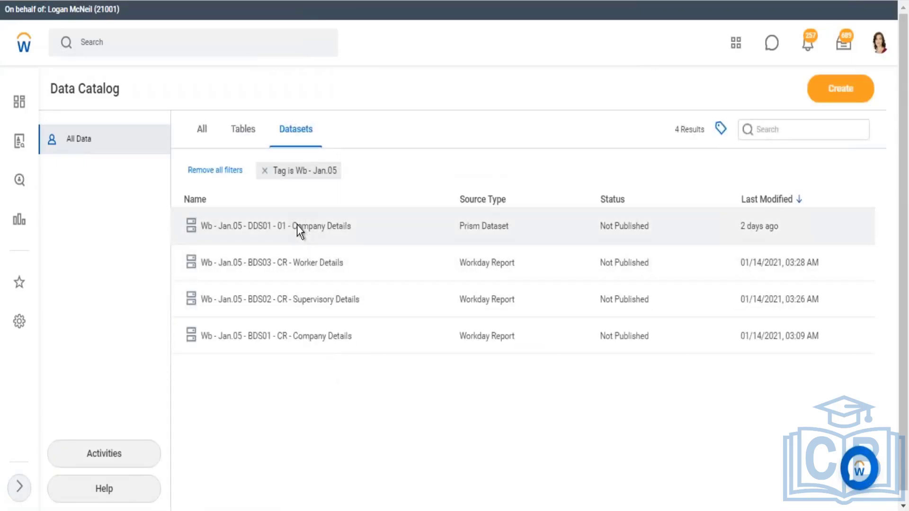
- View the dataset "Wb - Jan.05 - DDS01 - 01 - Company Details" in a new tab and open it for editing
right_click(297, 224)
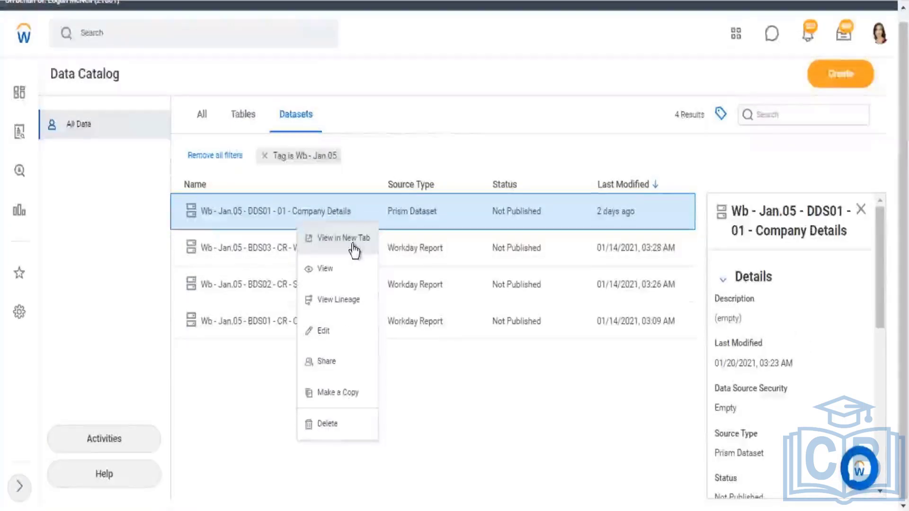
click(350, 238)
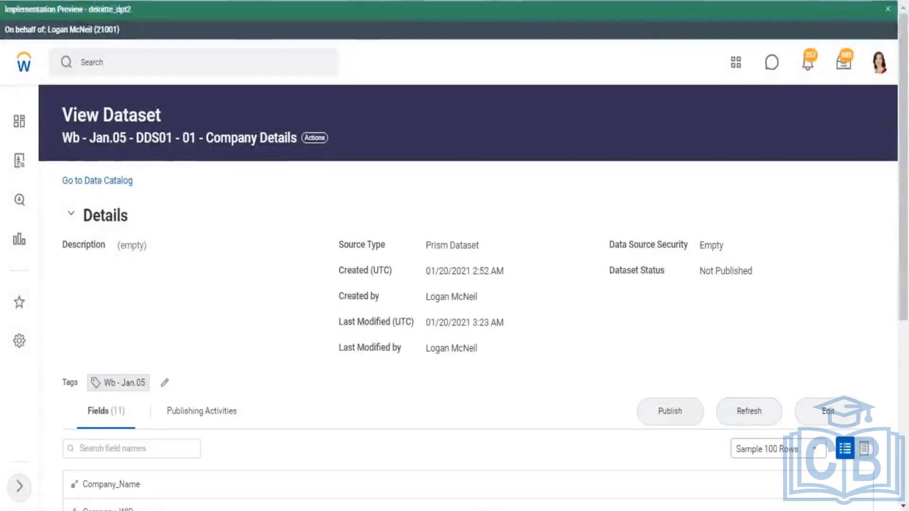
click(828, 411)
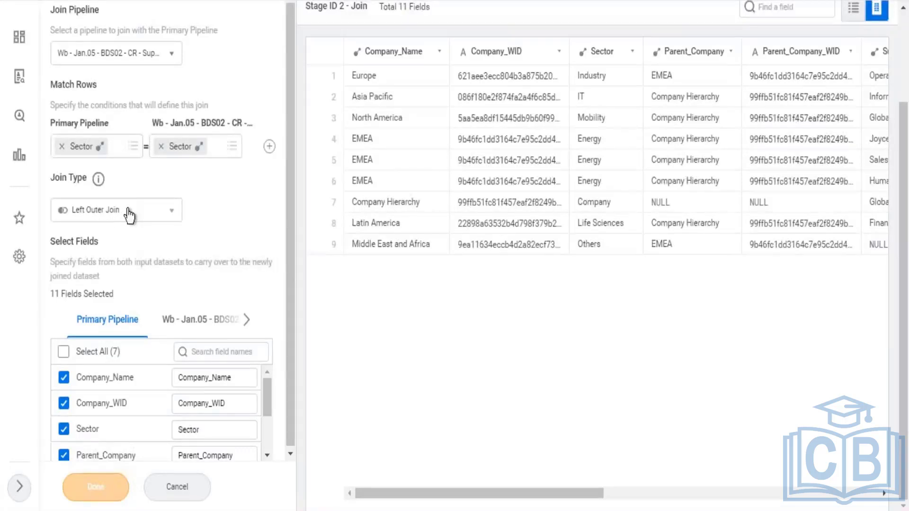
- Review the available join types in the Join stage with the BDS02 Supervisory pipeline, and leave the stage without changes
click(172, 217)
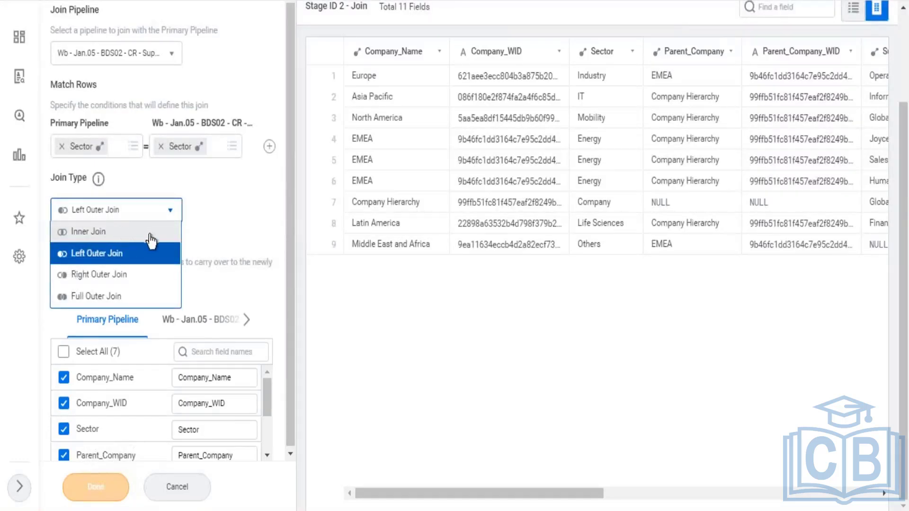
click(242, 231)
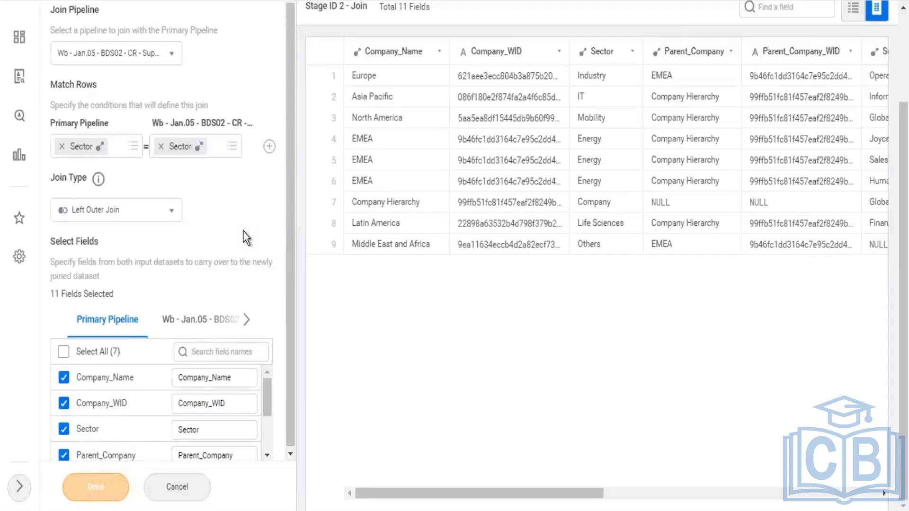
click(181, 488)
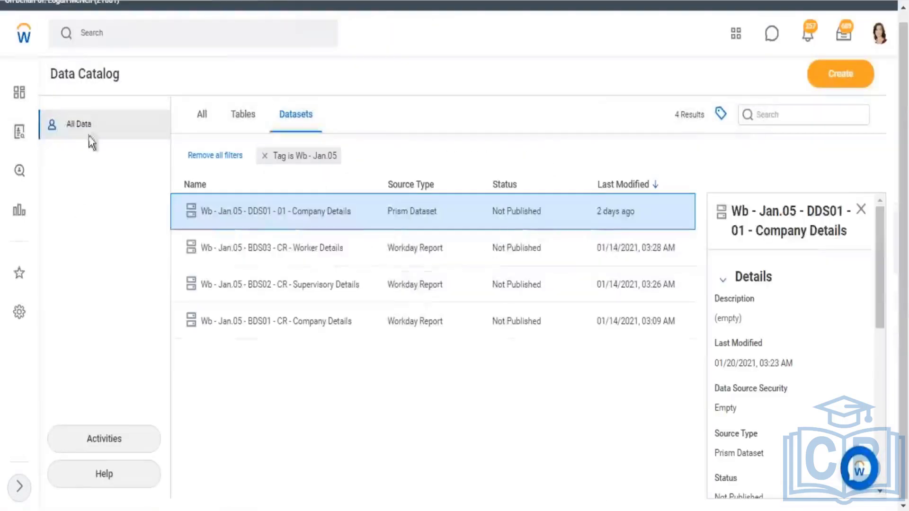
- Open the dataset "Wb - Jan.05 - BDS02 - CR - Supervisory Details" from the Data Catalog in a new tab
click(334, 282)
right_click(334, 282)
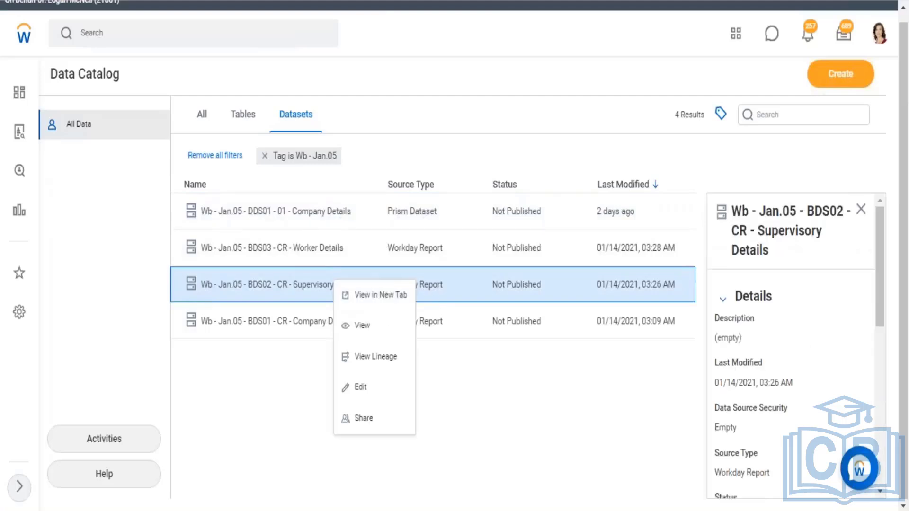
click(3, 1)
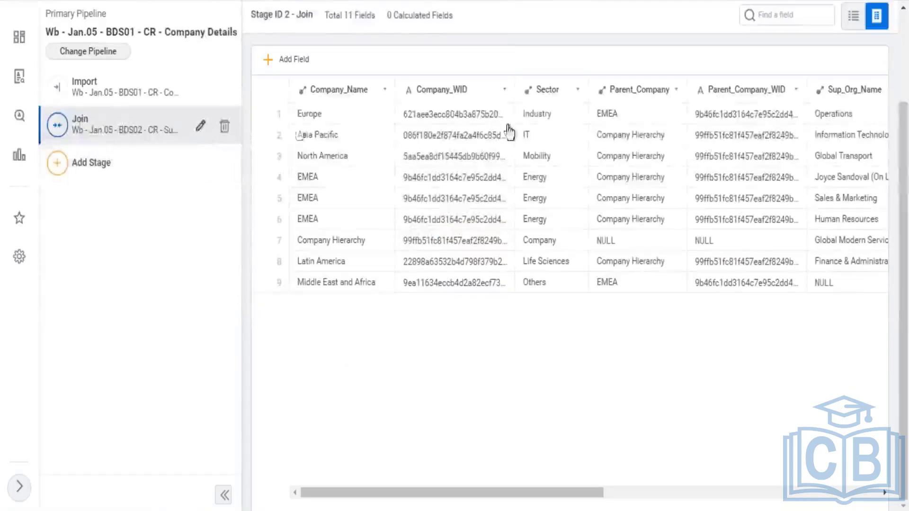
- Reopen the Join stage's settings and examine which datasets serve as primary pipeline and joined pipeline in the row matching
click(201, 127)
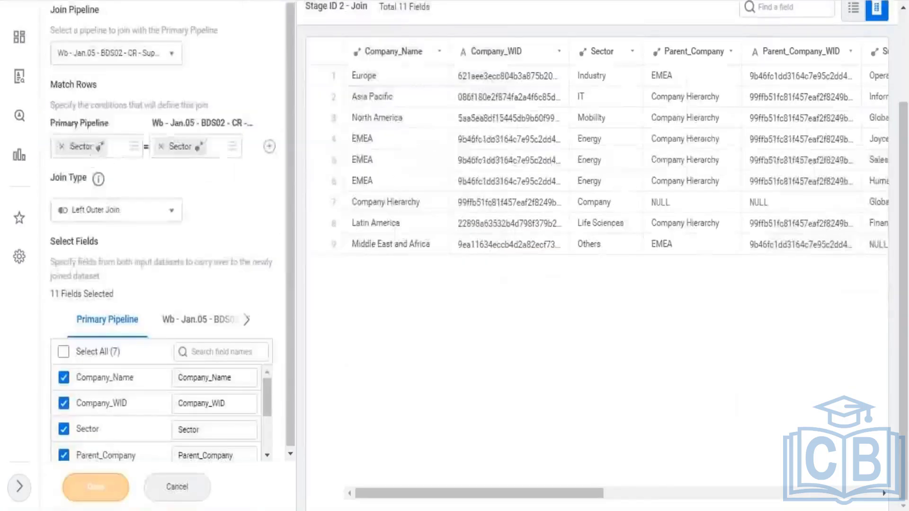
drag(55, 124, 97, 123)
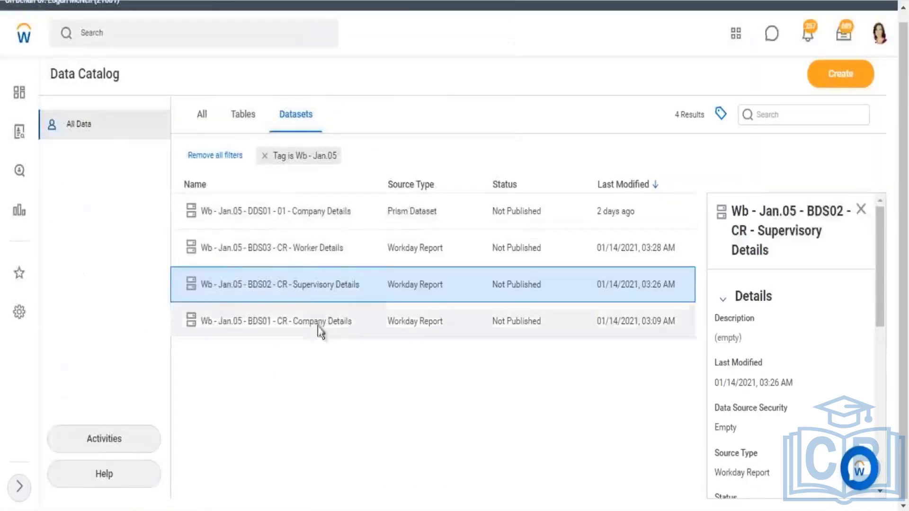
click(317, 325)
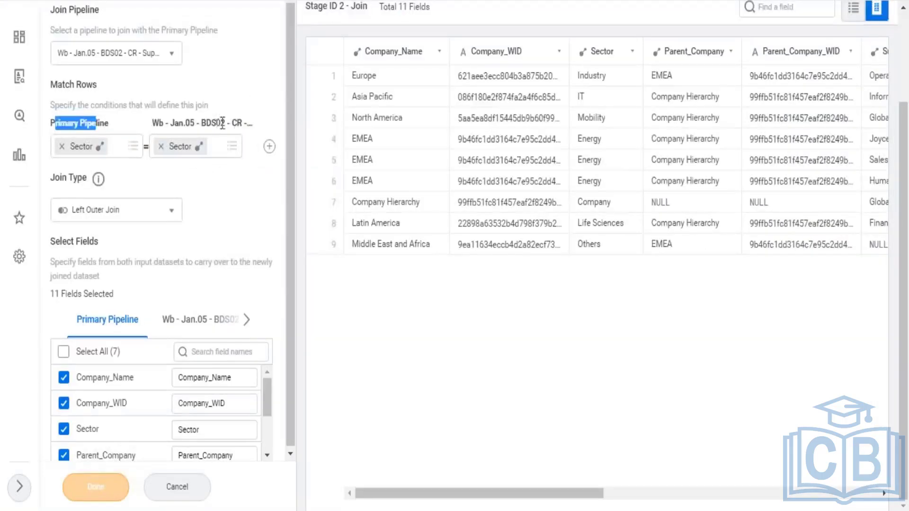
drag(216, 125, 266, 129)
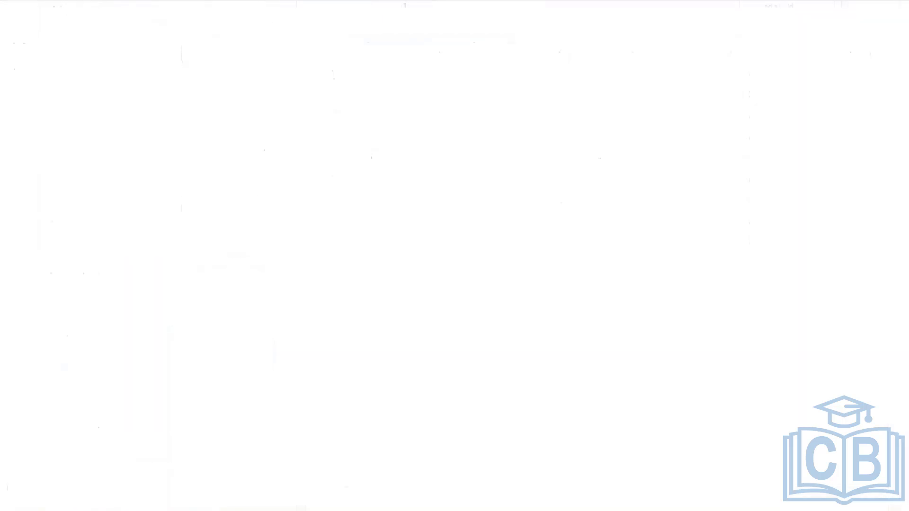
- Display the fields of the BDS02 Supervisory Details dataset in table view
scroll(735, 189, down, 3)
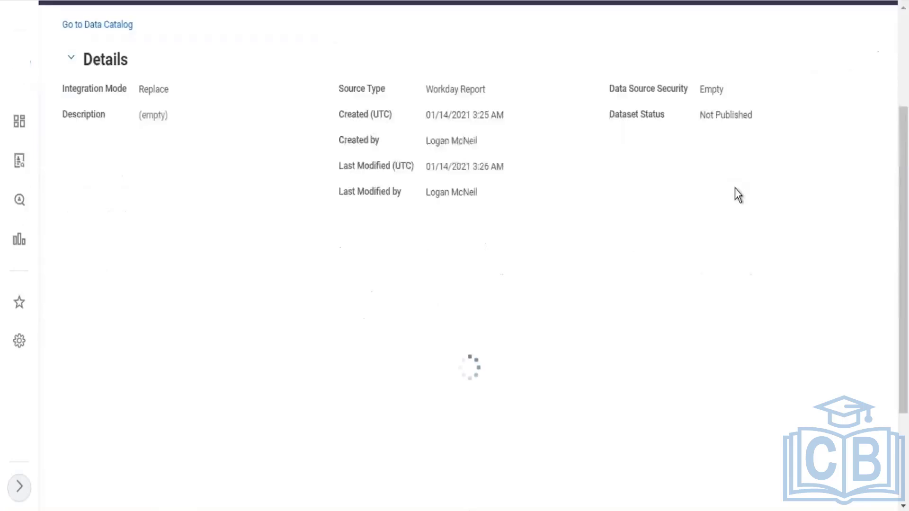
scroll(742, 170, down, 2)
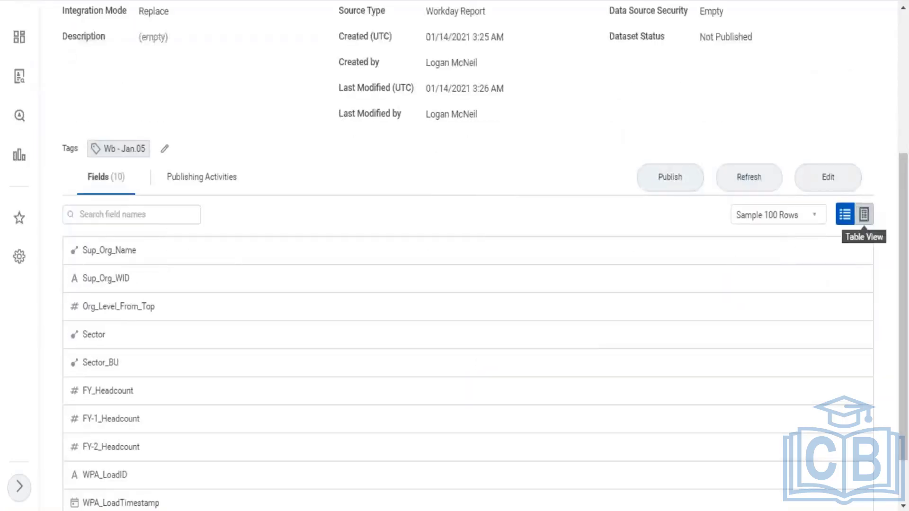
click(864, 215)
scroll(670, 331, down, 2)
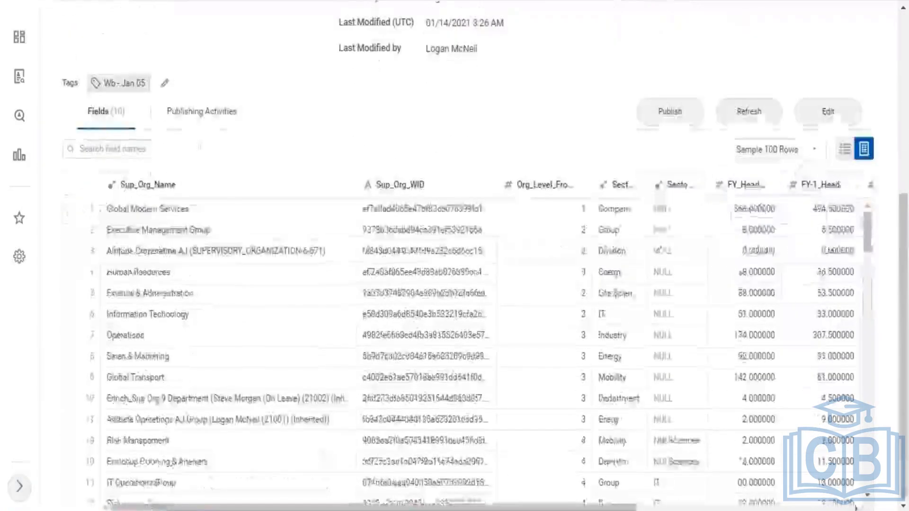
- Widen the Sector and Sector_BU columns of the Supervisory Details table so their full names fit
click(730, 507)
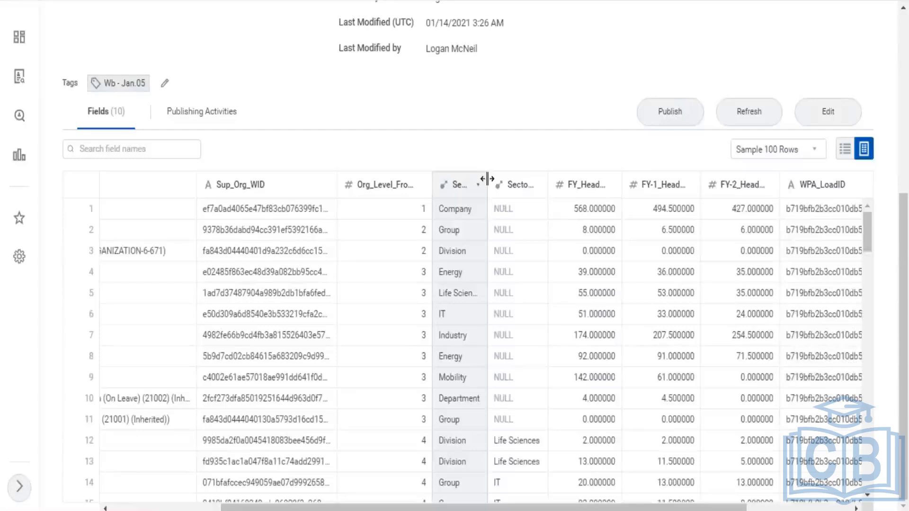
click(490, 185)
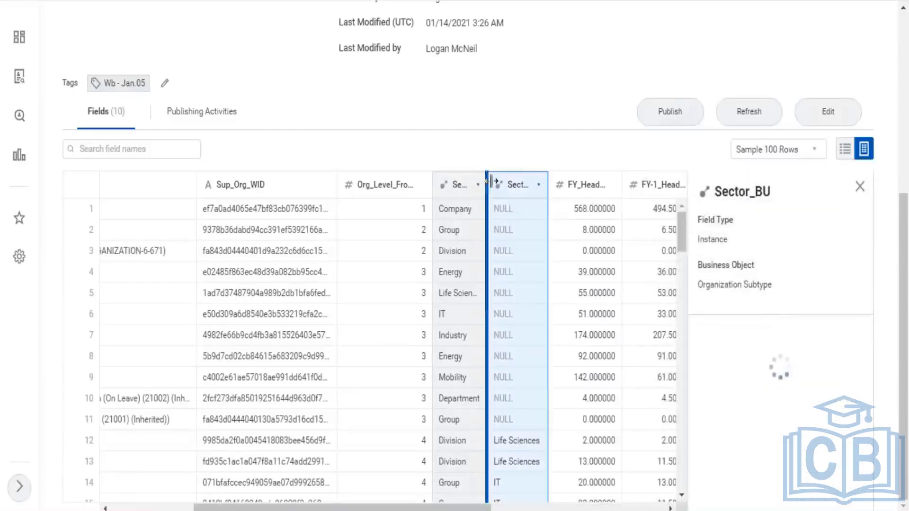
drag(490, 181, 496, 183)
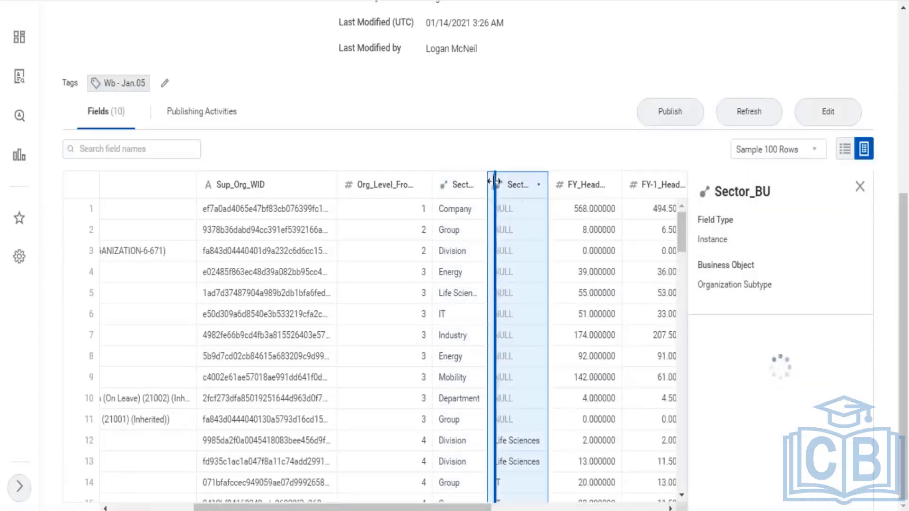
click(564, 187)
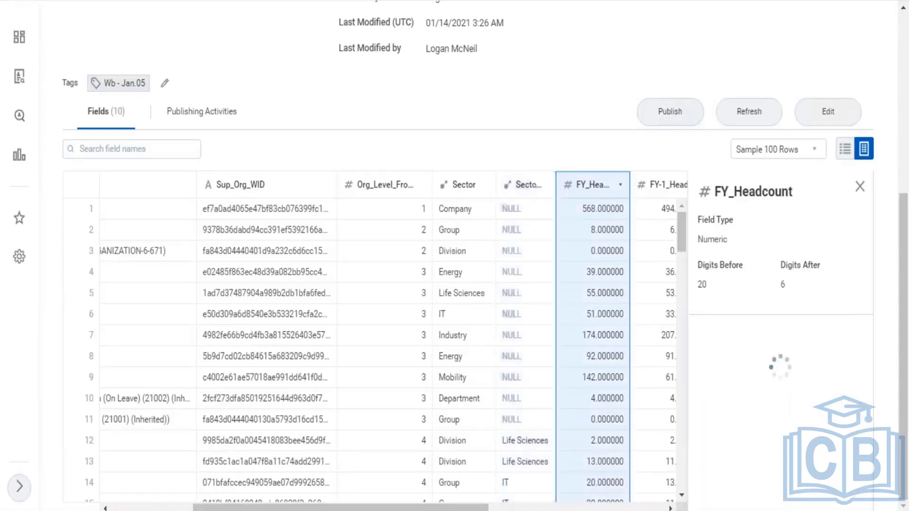
drag(555, 184, 571, 185)
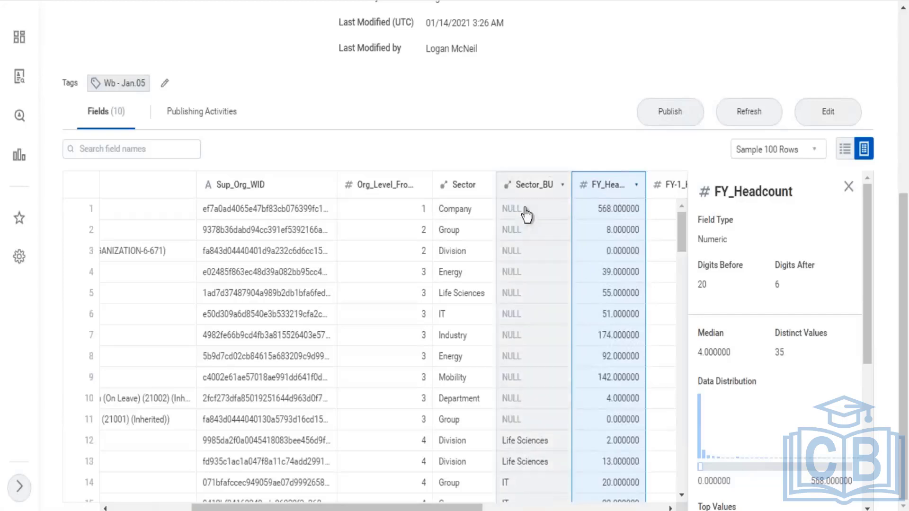
- Examine the Sup_Org_Name, Sector and Sector_BU values across the Supervisory Details rows, comparing them with the BDS01 Company Details dataset
scroll(525, 213, down, 2)
scroll(524, 213, down, 3)
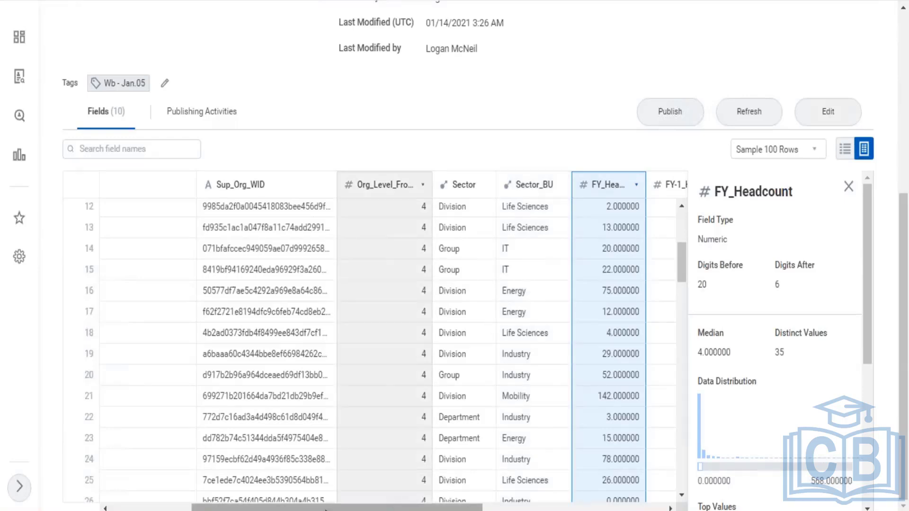
drag(326, 509, 236, 509)
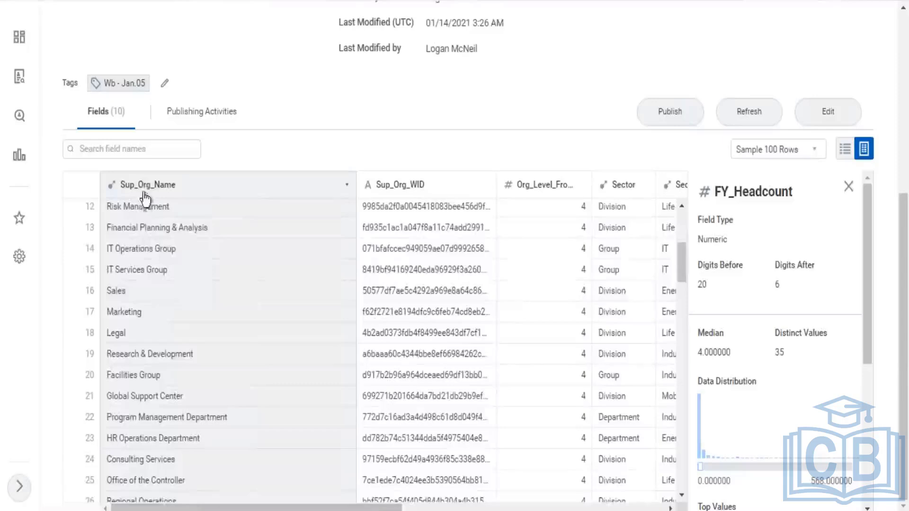
click(438, 507)
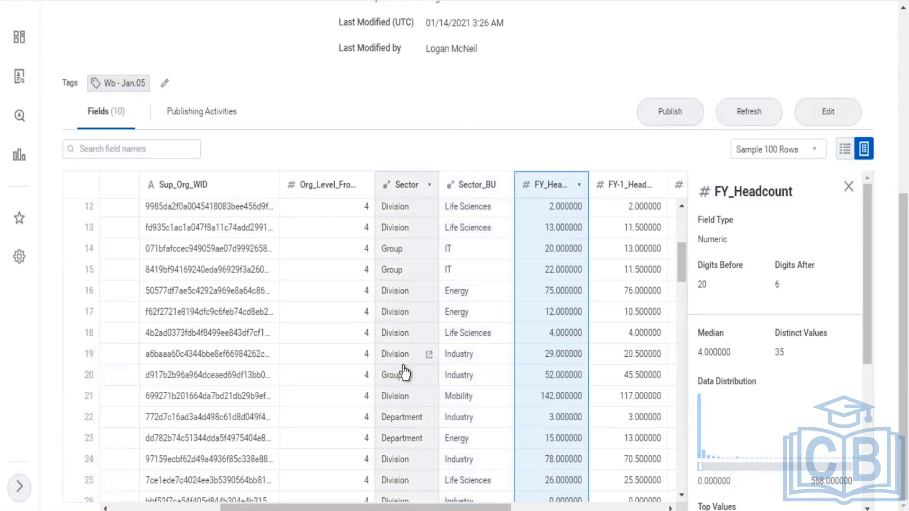
scroll(404, 374, up, 5)
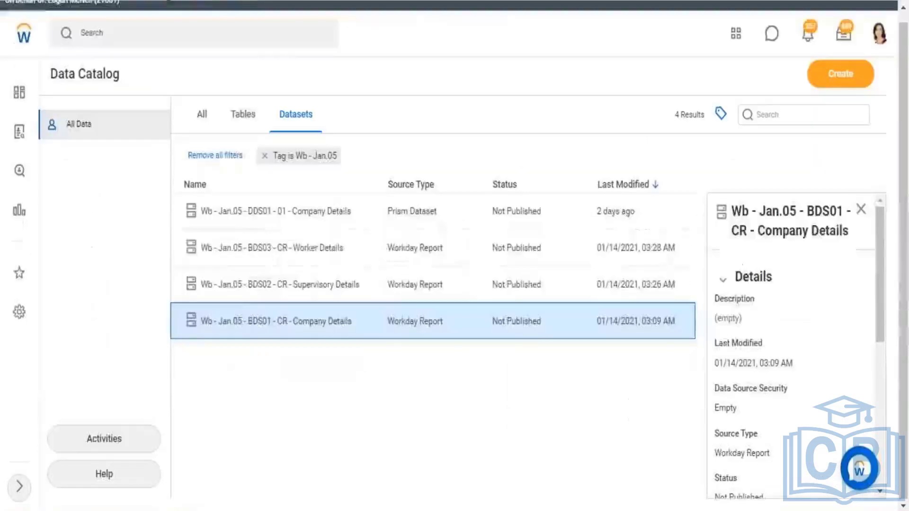
click(299, 323)
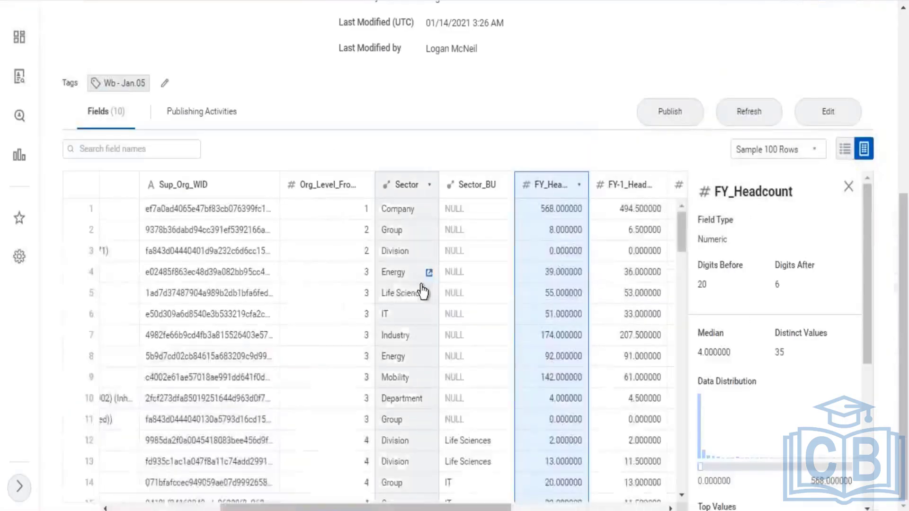
scroll(422, 291, down, 2)
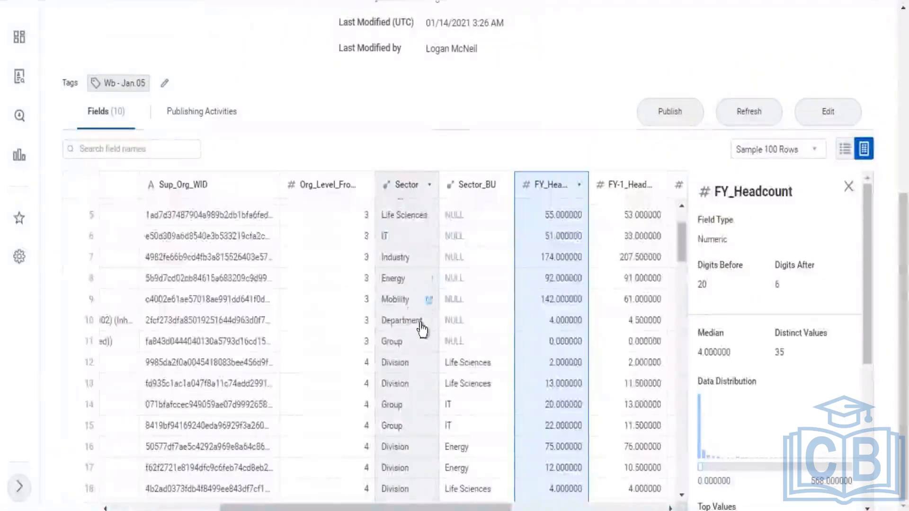
- Examine the Sector and Sector_BU values further down the Supervisory Details rows and show both fields' details
scroll(404, 333, down, 3)
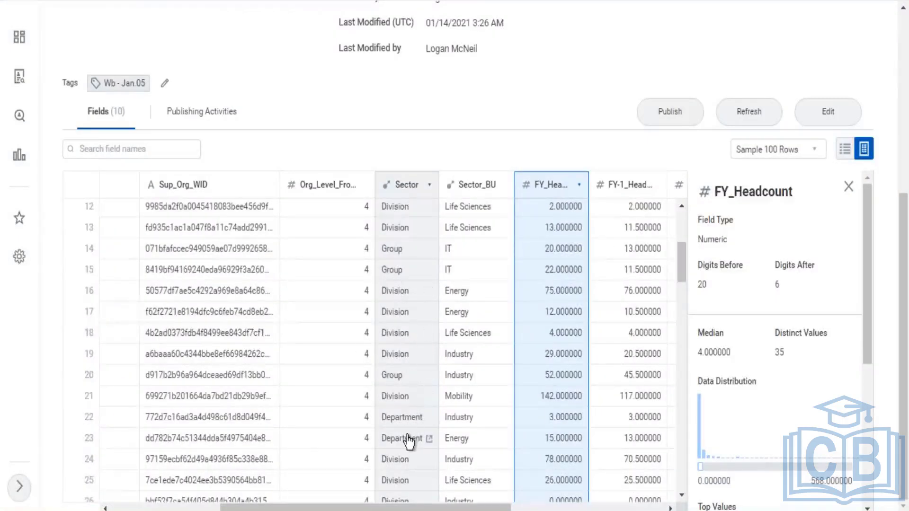
scroll(400, 393, down, 3)
scroll(399, 379, down, 9)
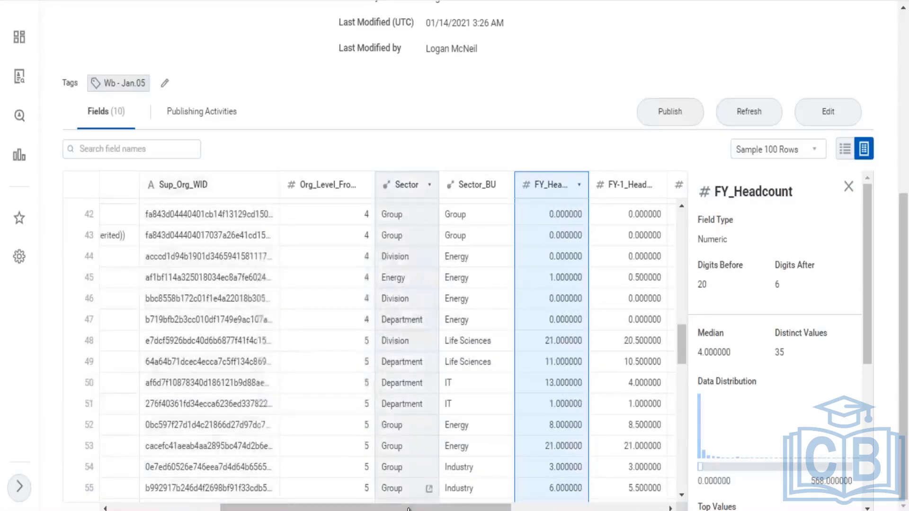
drag(360, 507, 321, 506)
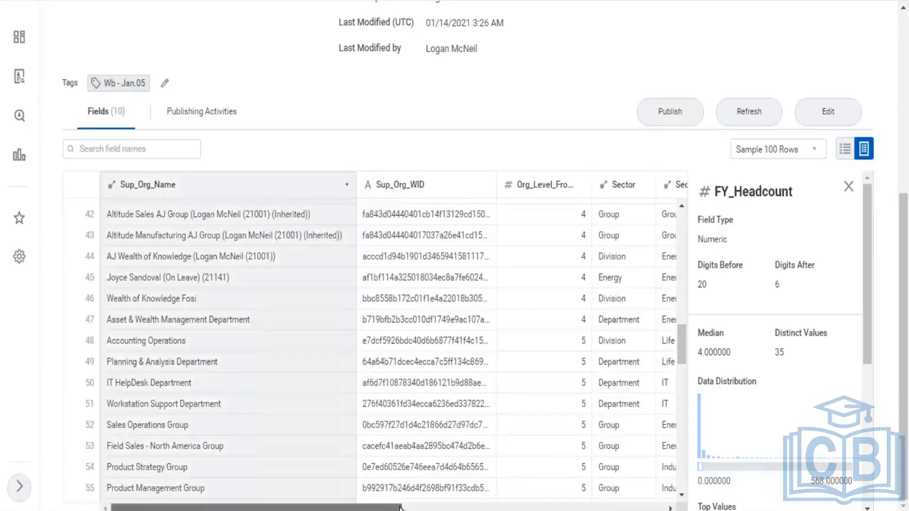
drag(353, 507, 427, 509)
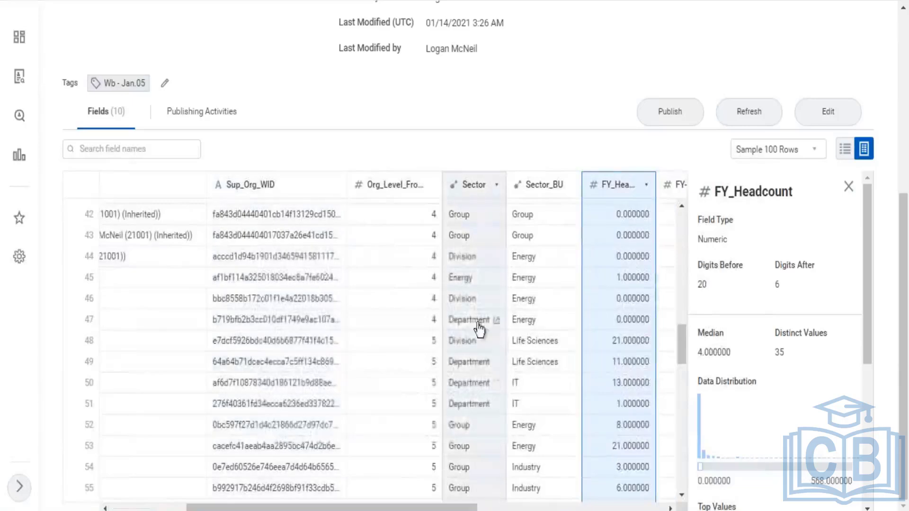
click(485, 324)
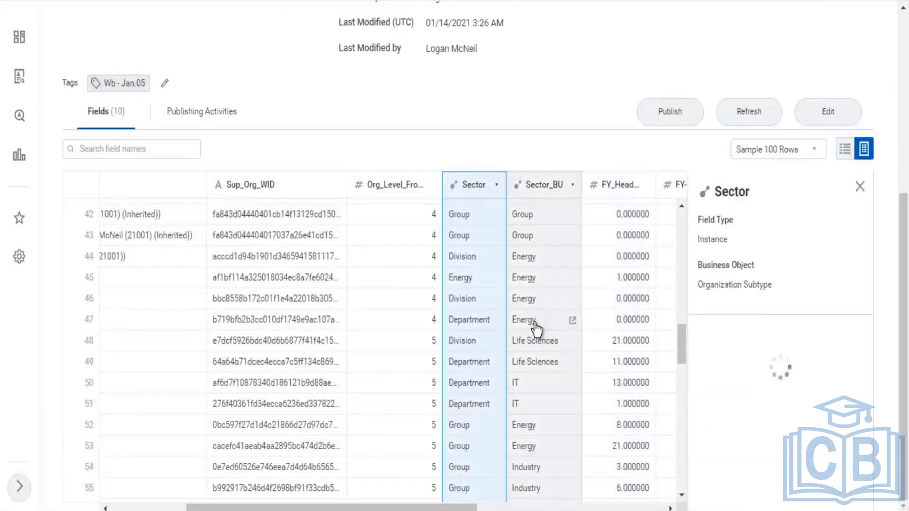
click(536, 326)
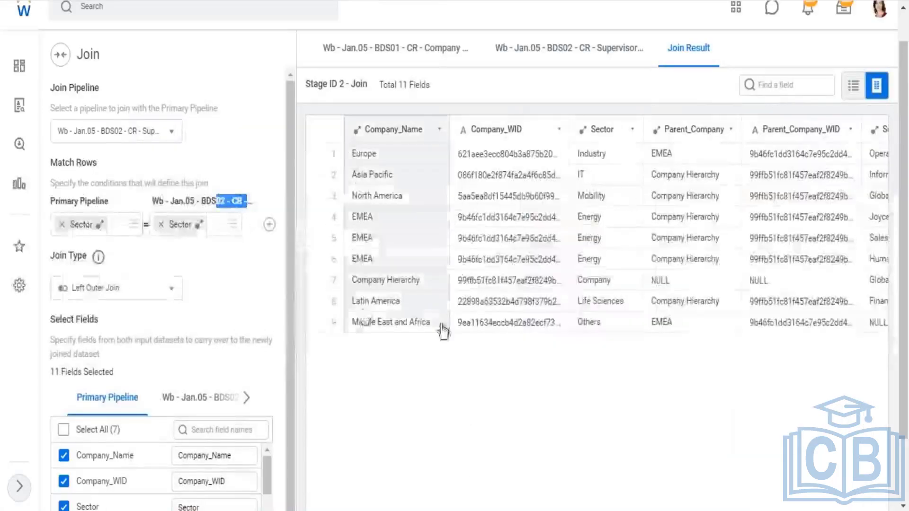
- Switch to the Company Details Join stage and review the fields across the Join Result rows
click(825, 273)
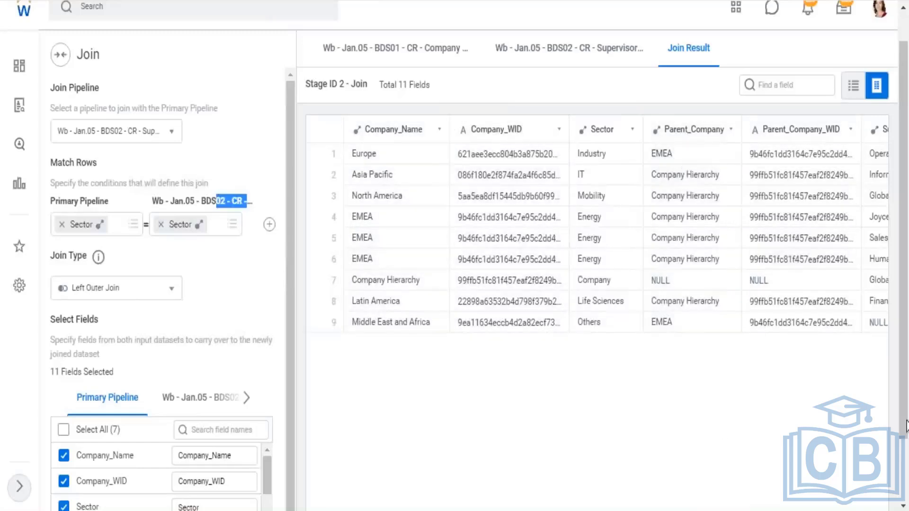
scroll(901, 488, down, 2)
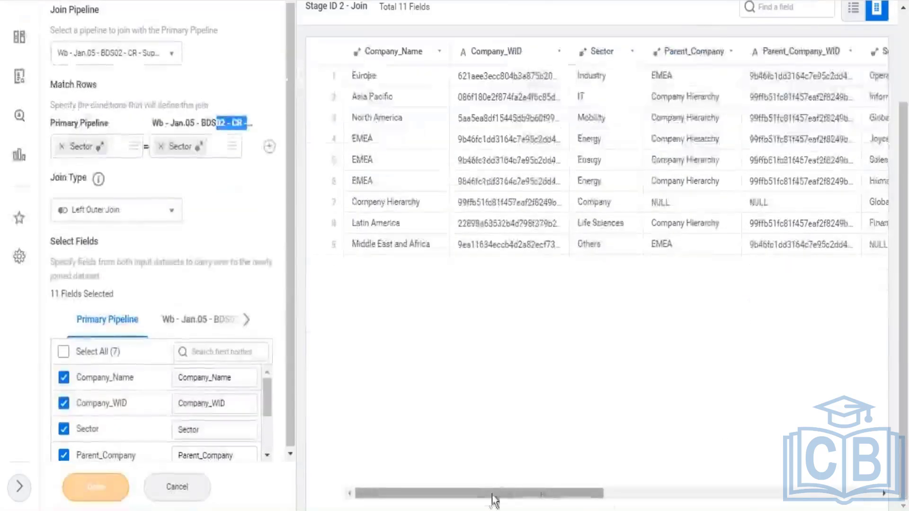
click(653, 497)
drag(653, 497, 347, 494)
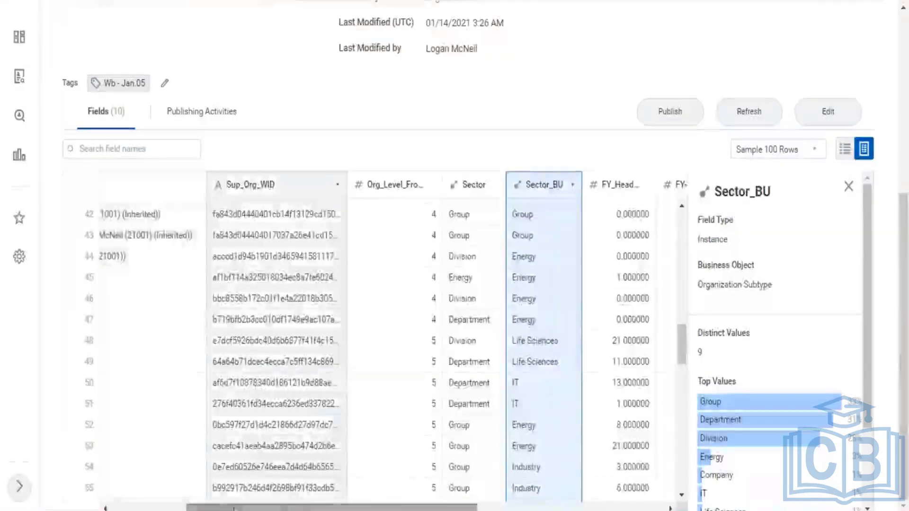
- Return to the Supervisory Details dataset and examine its rows through row 100, from Sup_Org_Name across to Sector_BU
scroll(205, 421, left, 5)
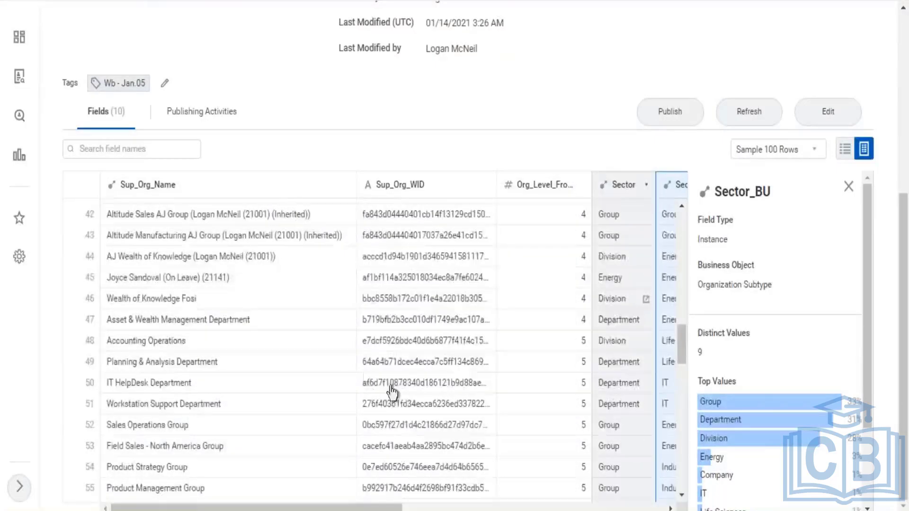
scroll(391, 391, down, 10)
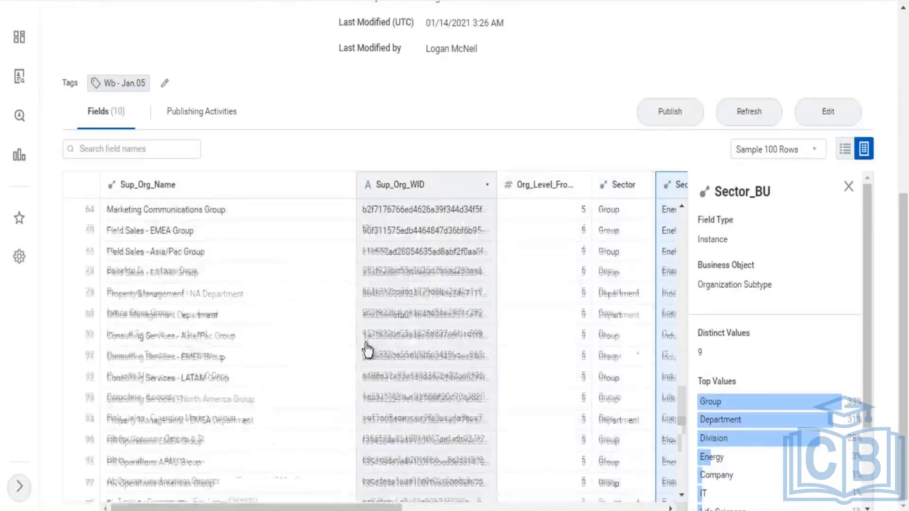
scroll(374, 348, down, 5)
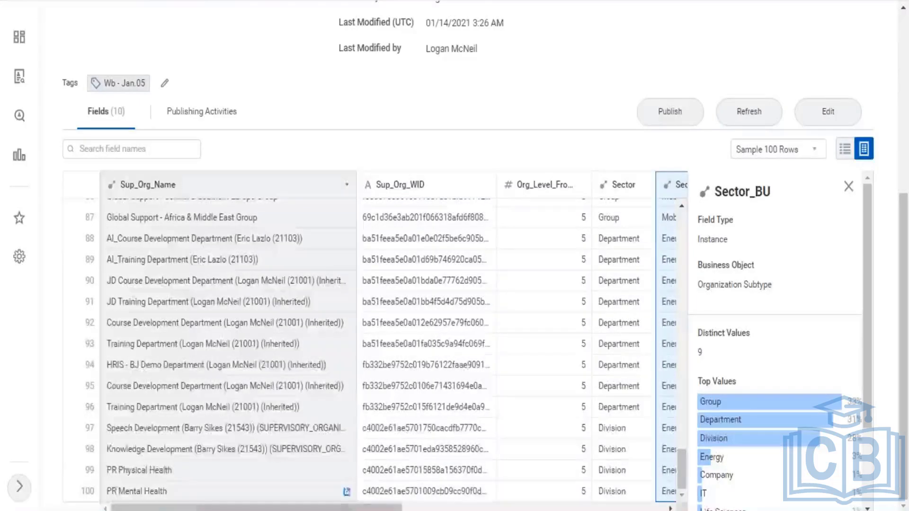
scroll(374, 348, right, 5)
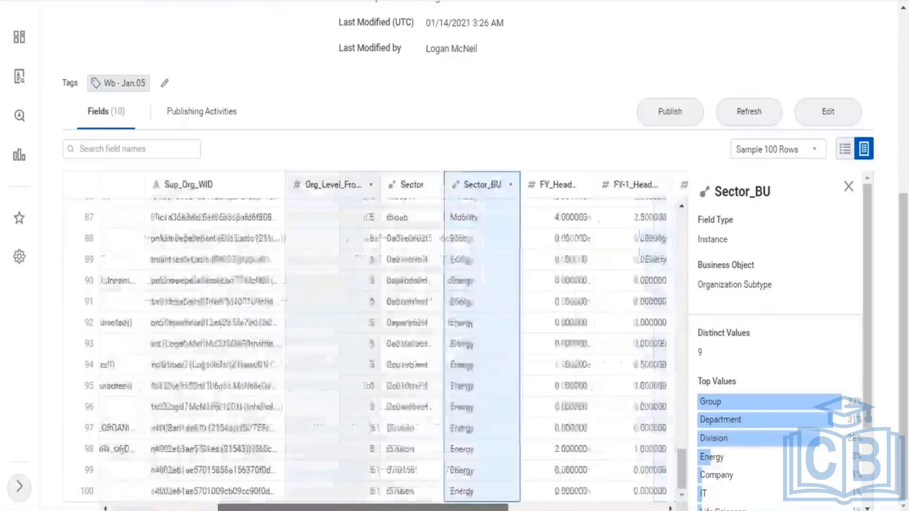
scroll(393, 341, right, 3)
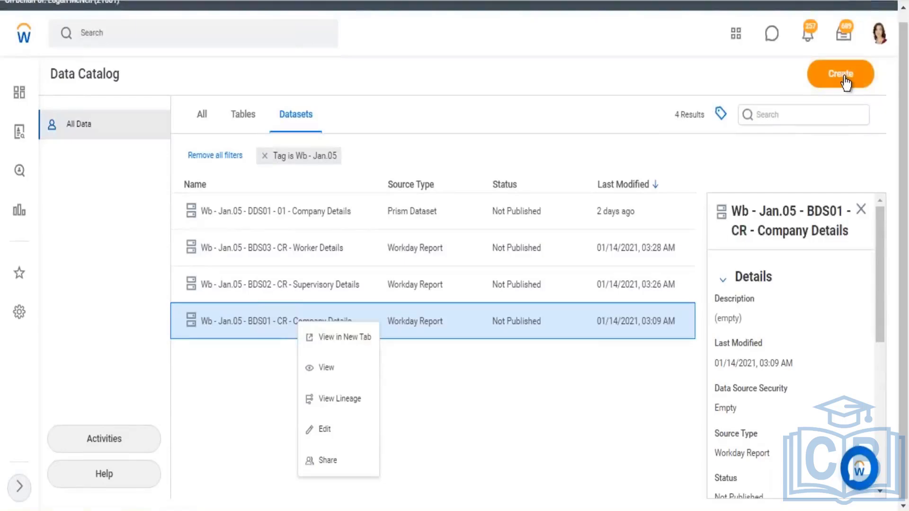
- Start a derived dataset from the Data Catalog, searching for "wb jan.05" and choosing Wb - Jan.05 - DDS01 - 01 - Company Details as its source
click(845, 83)
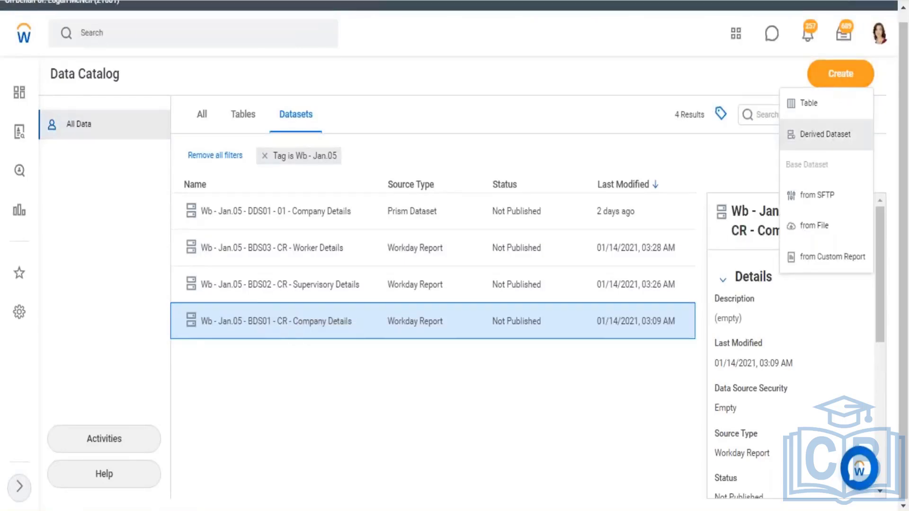
click(824, 134)
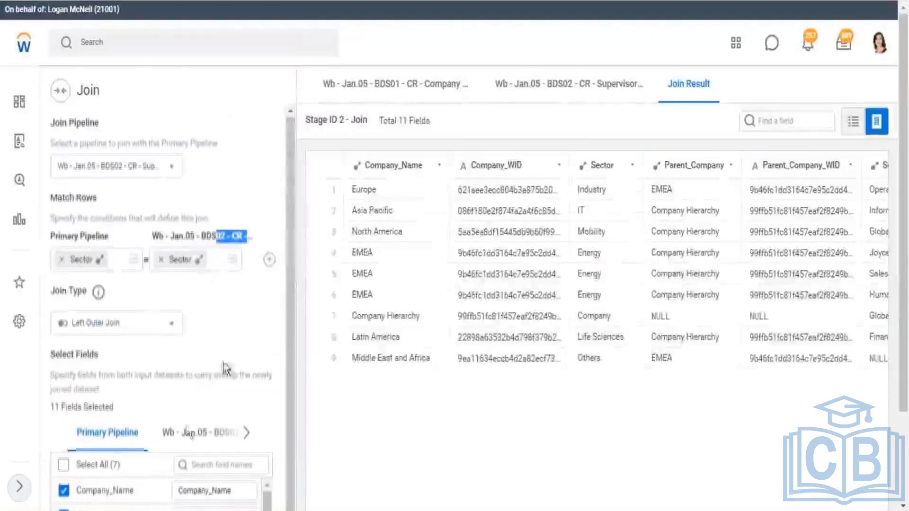
scroll(206, 481, down, 5)
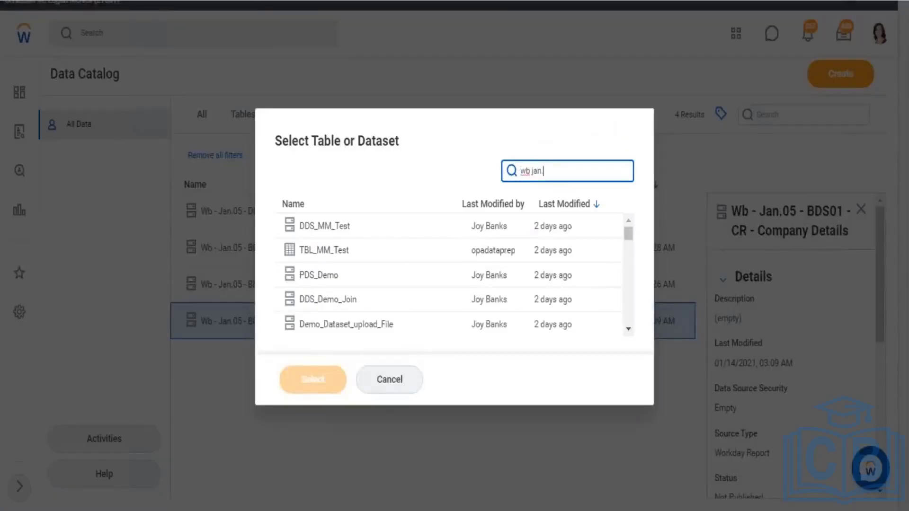
text(05)
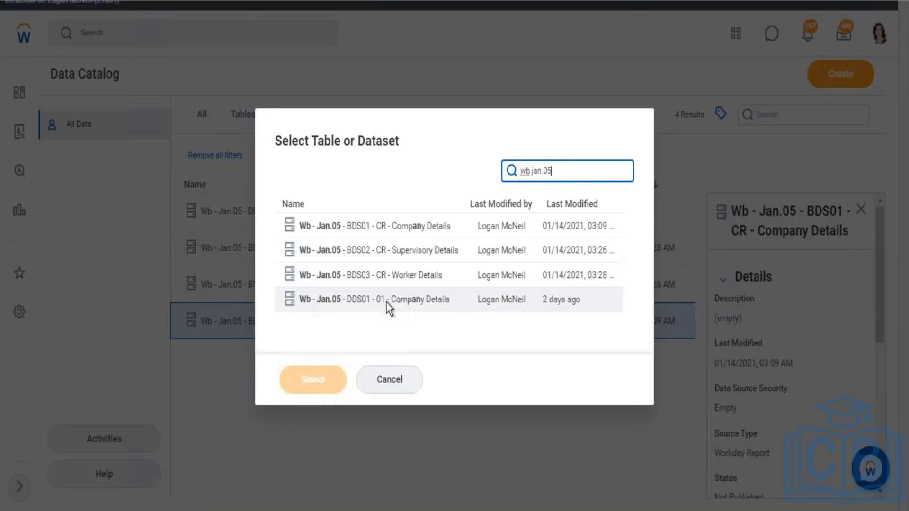
click(425, 305)
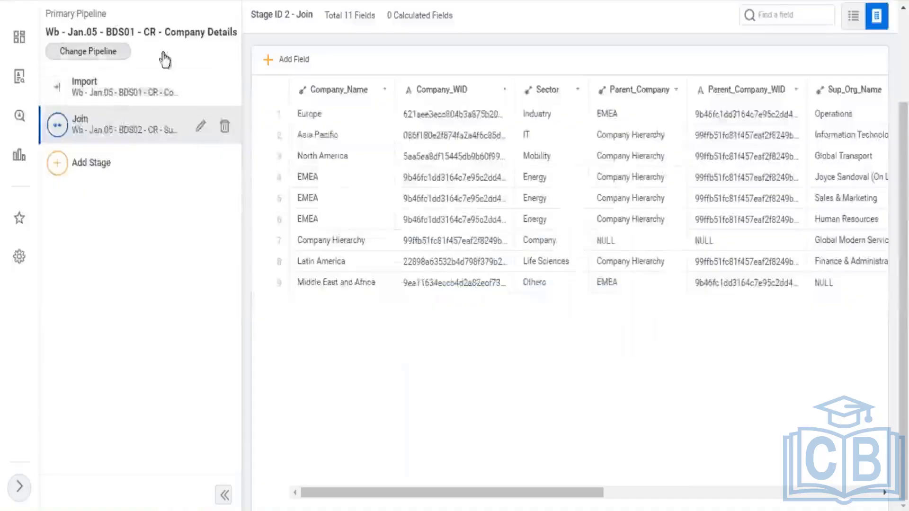
- Compare the DDS01 Company Details dataset's name with the name of its primary pipeline
scroll(166, 59, up, 2)
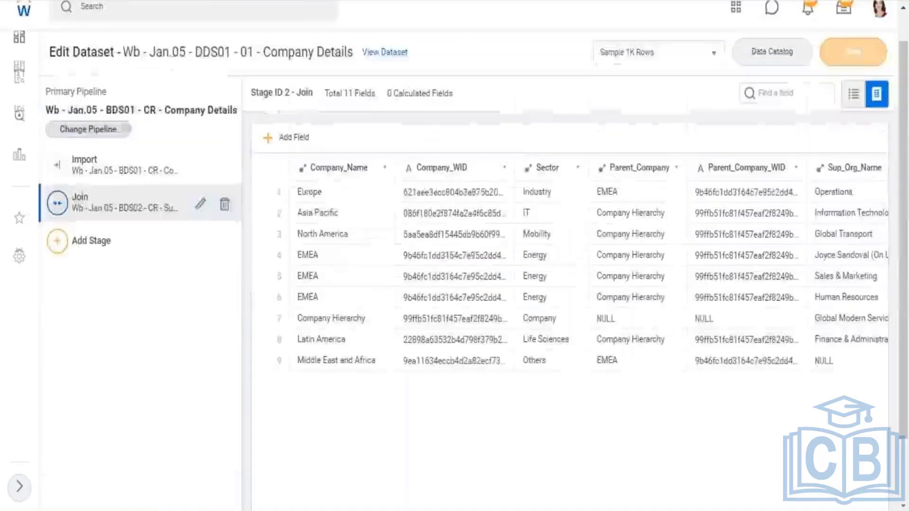
drag(142, 108, 230, 116)
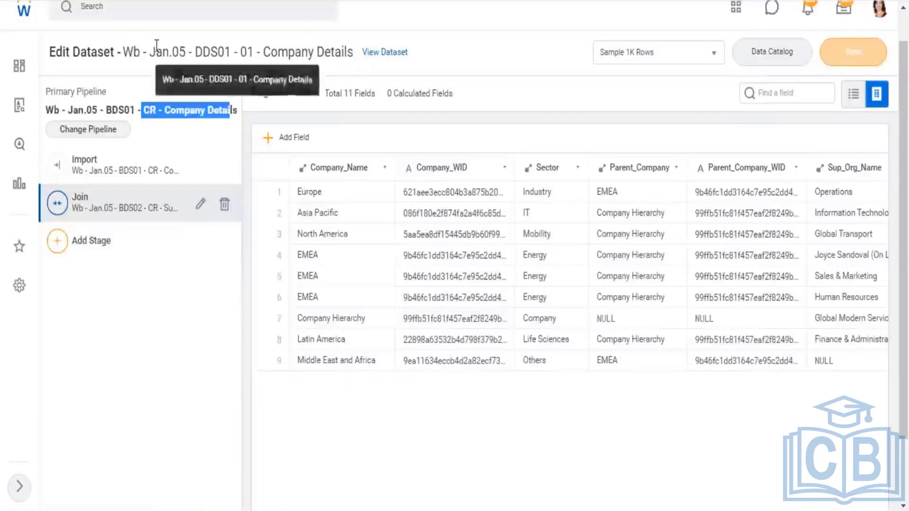
drag(124, 53, 351, 49)
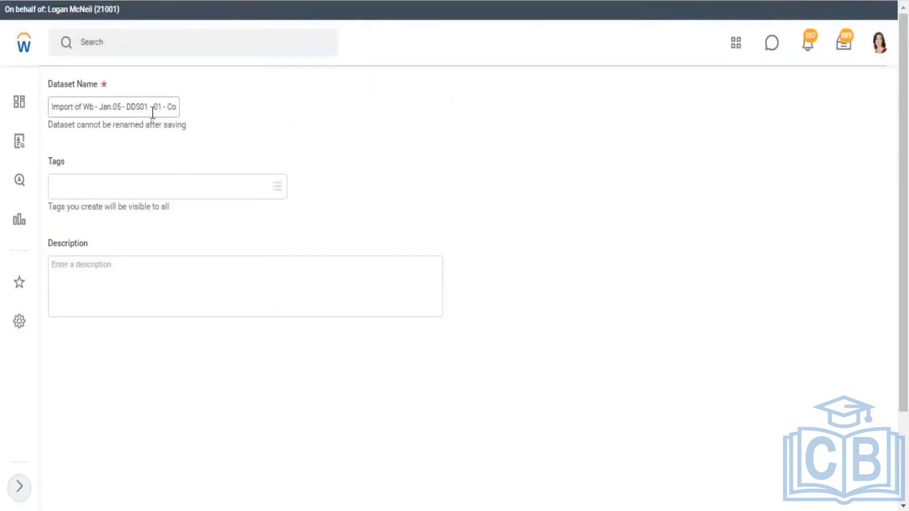
- Name the new derived dataset Wb - Jan.05 - DDS02 - 01 - Company Details
triple_click(152, 111)
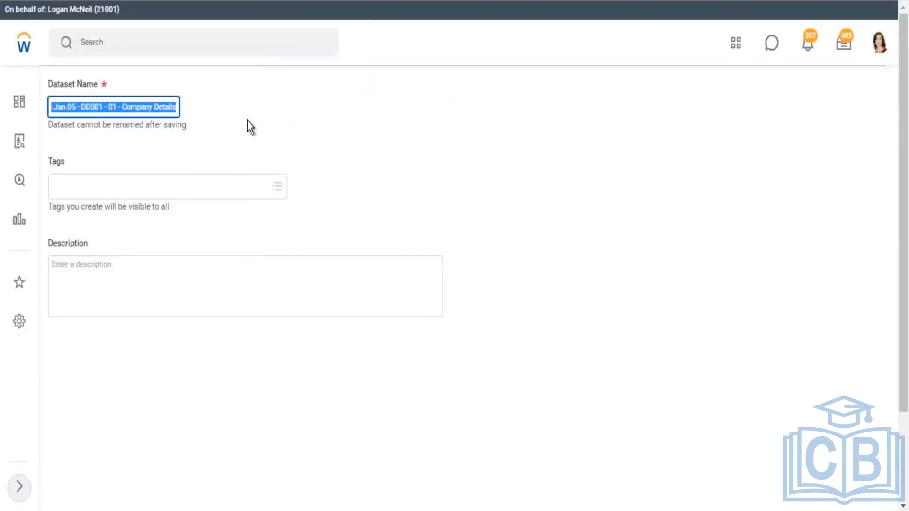
key(End)
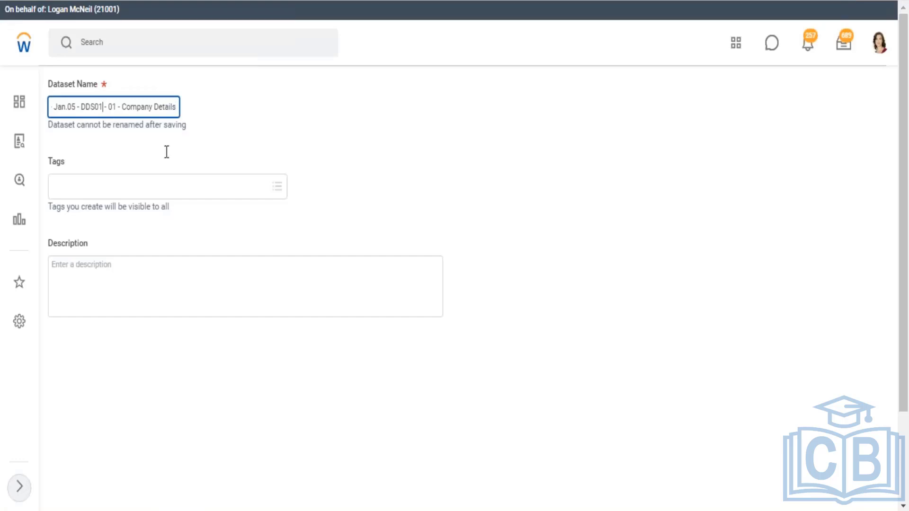
key(BackSpace)
text(2)
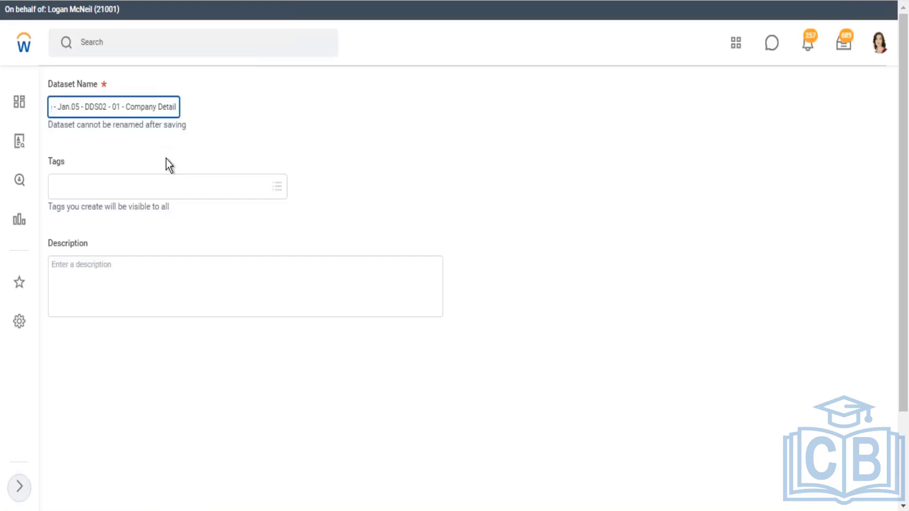
- Assign the Wb - Jan.05 tag to the new dataset and save it
key(Tab)
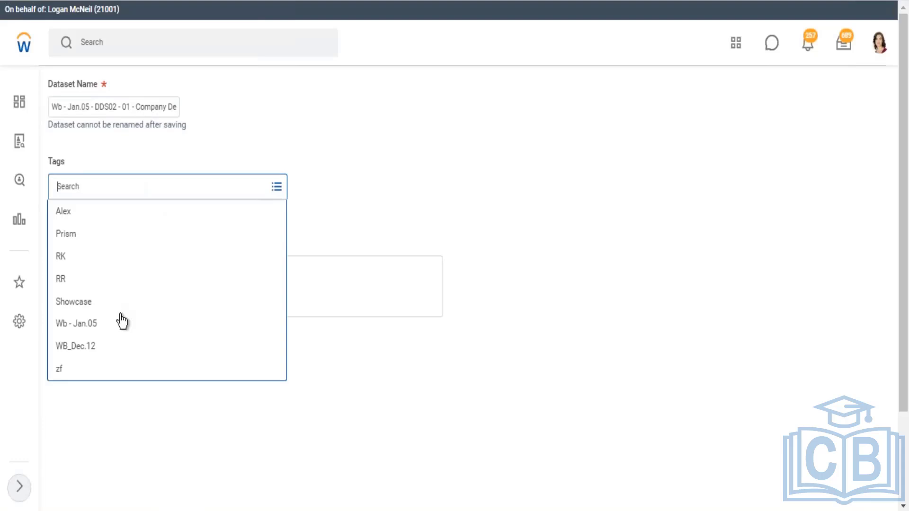
click(135, 326)
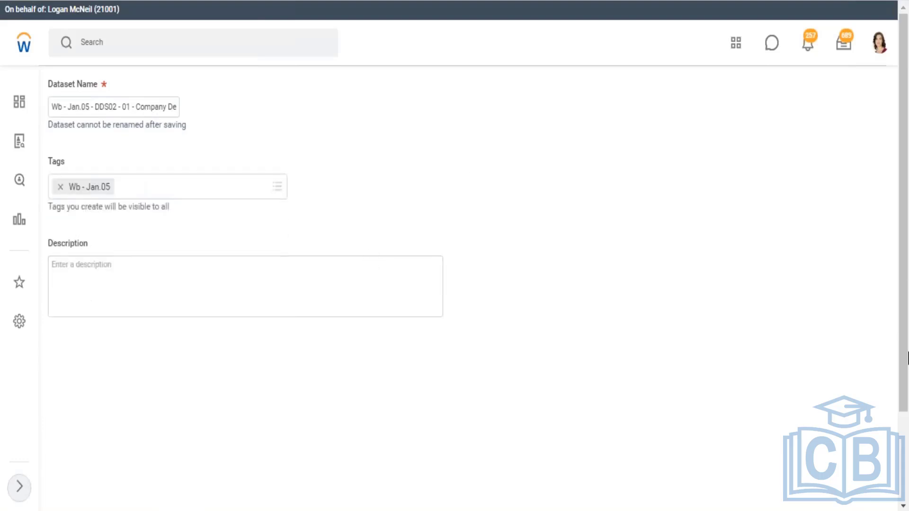
scroll(899, 485, down, 3)
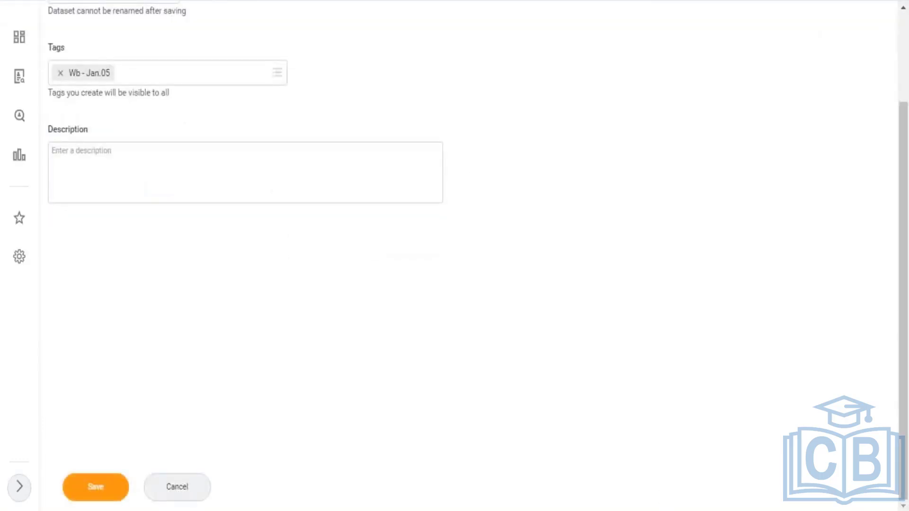
click(96, 486)
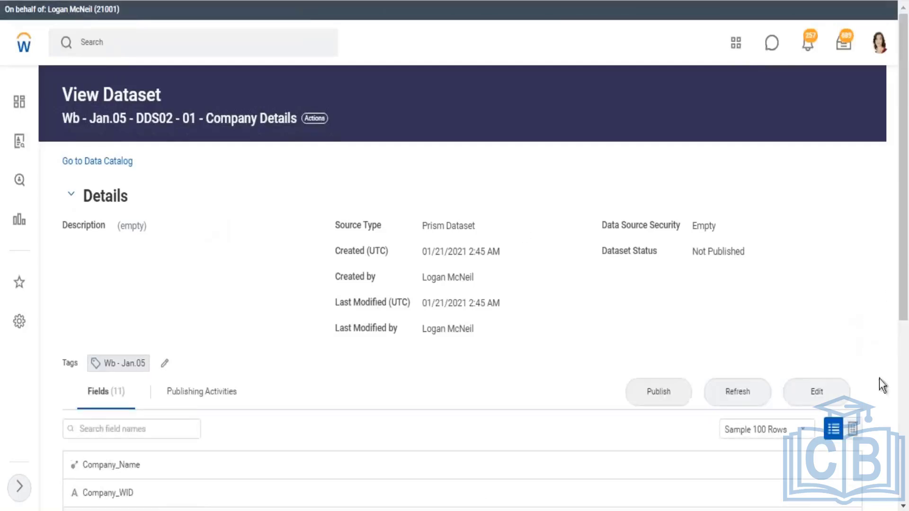
- Open the Wb - Jan.05 - DDS02 - 01 - Company Details dataset for editing
scroll(879, 379, down, 2)
click(817, 314)
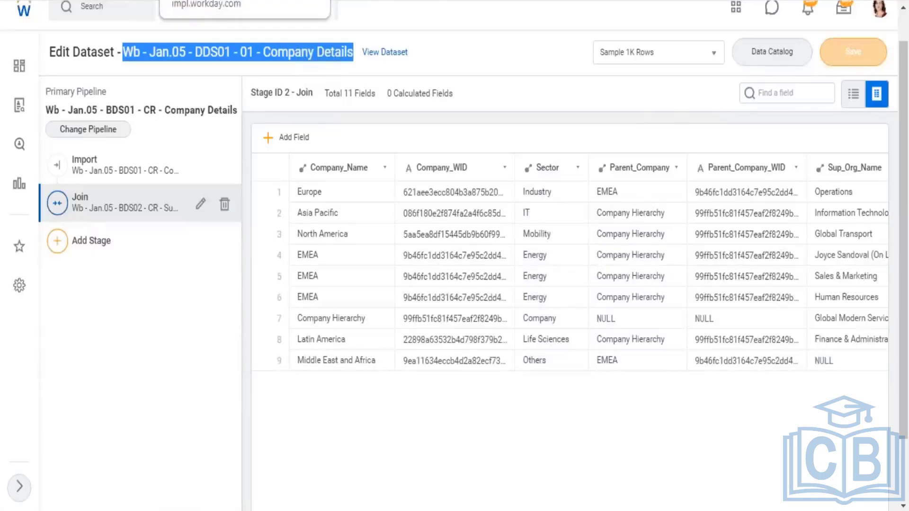
click(204, 0)
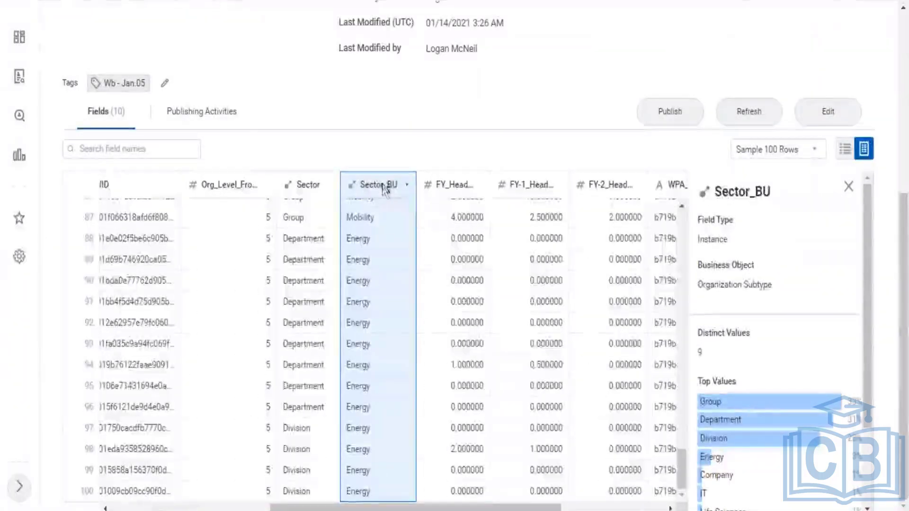
click(133, 0)
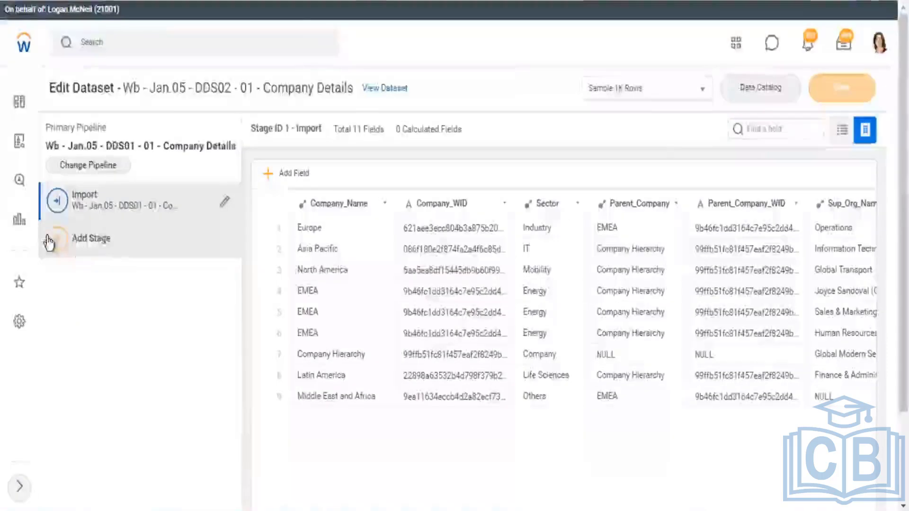
- Add a join stage to the primary pipeline using the Wb - Jan.05 - BDS02 - CR - Supervisory Details dataset as the join pipeline
click(115, 254)
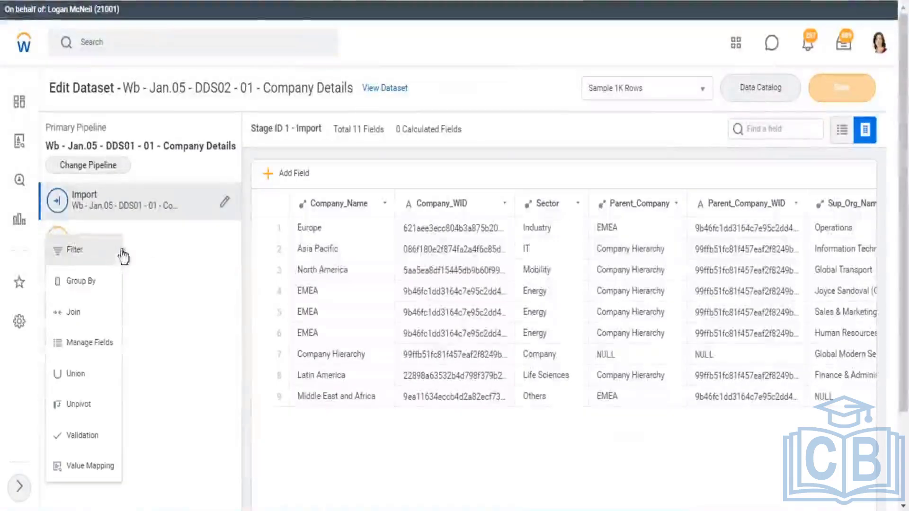
click(73, 312)
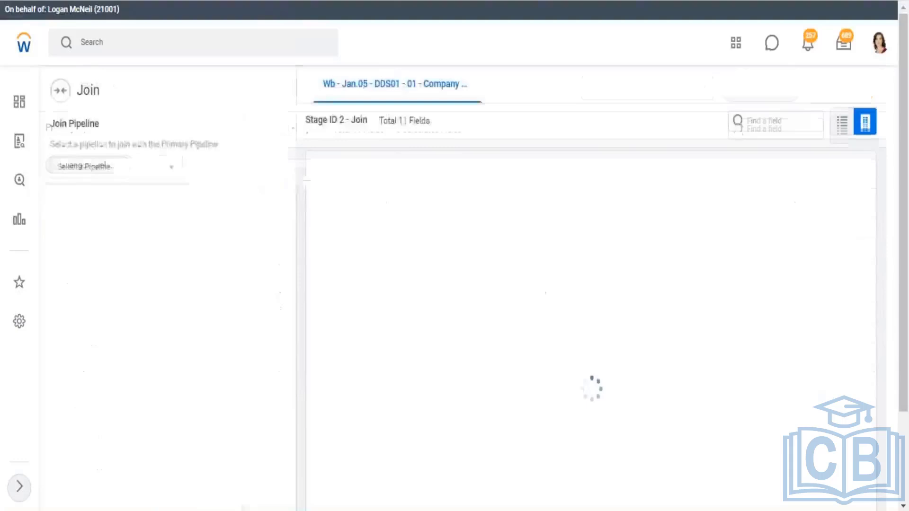
click(173, 169)
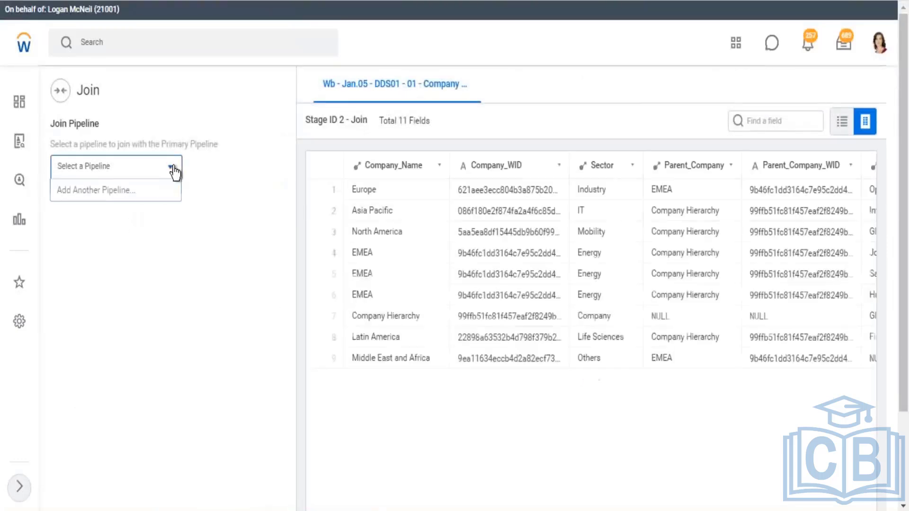
click(88, 190)
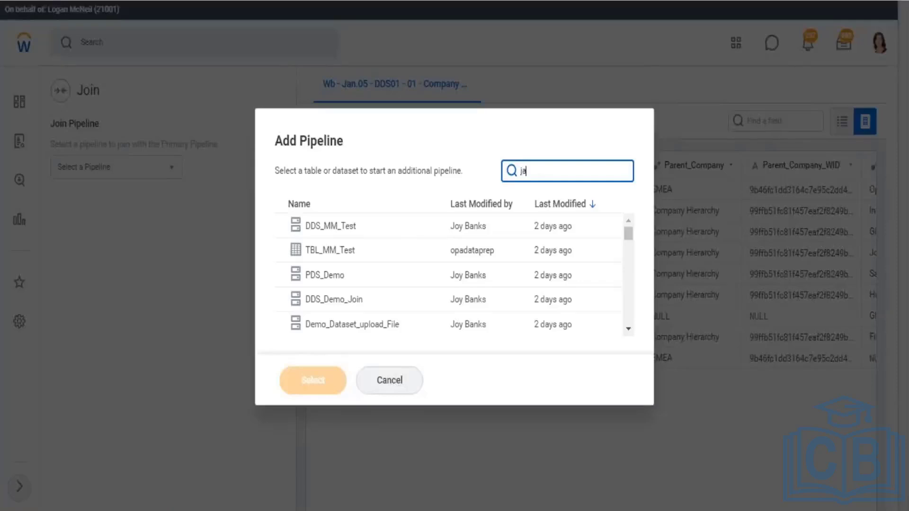
text(jan.05)
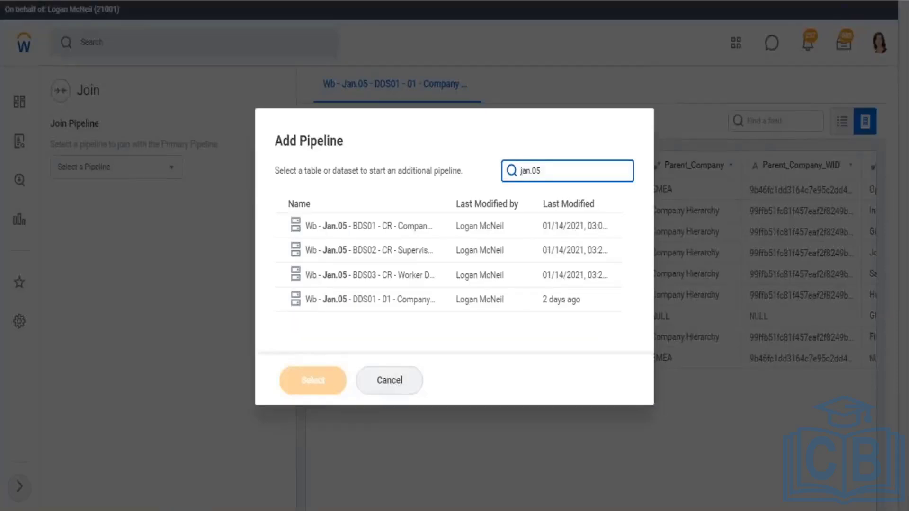
click(388, 252)
click(323, 386)
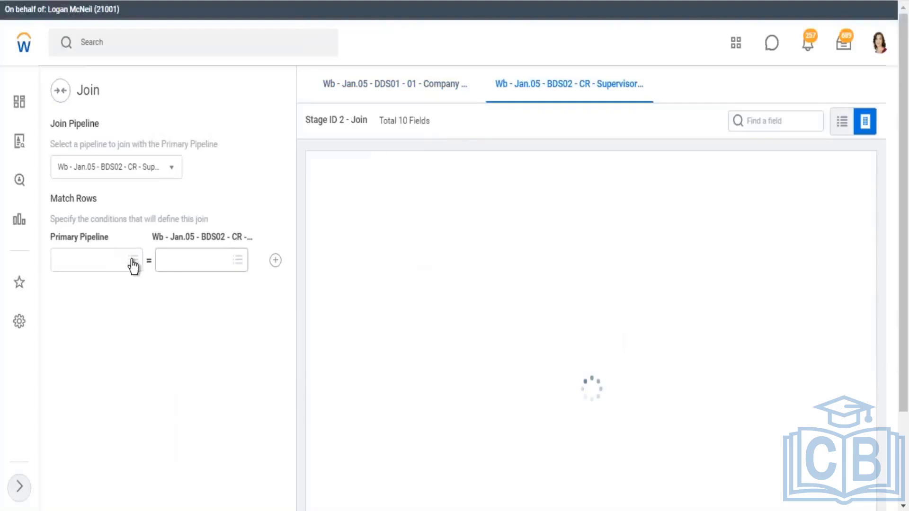
- Match the join rows on Sector from the primary pipeline and Sector_BU from the supervisory pipeline
click(133, 263)
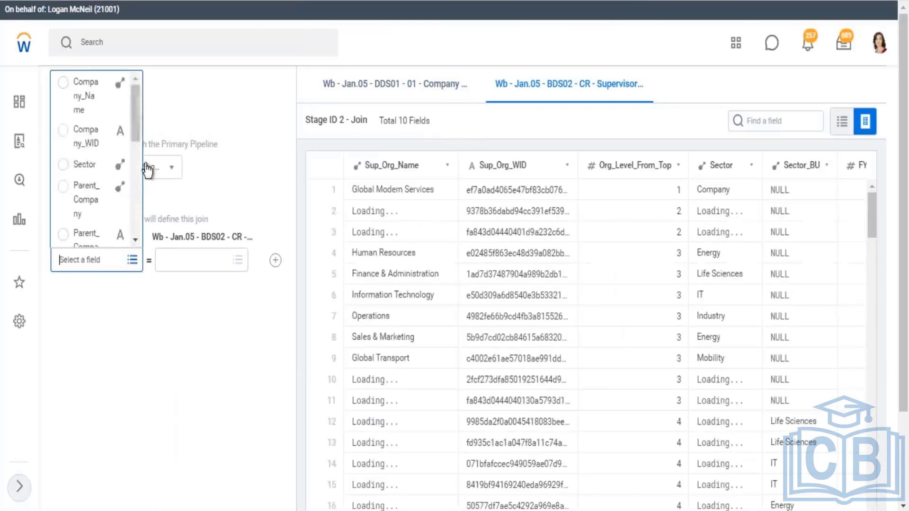
click(82, 166)
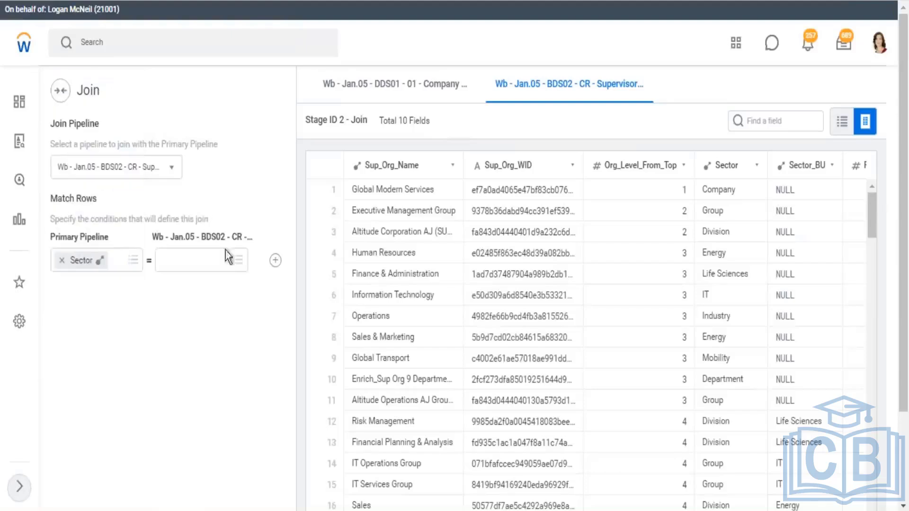
click(241, 271)
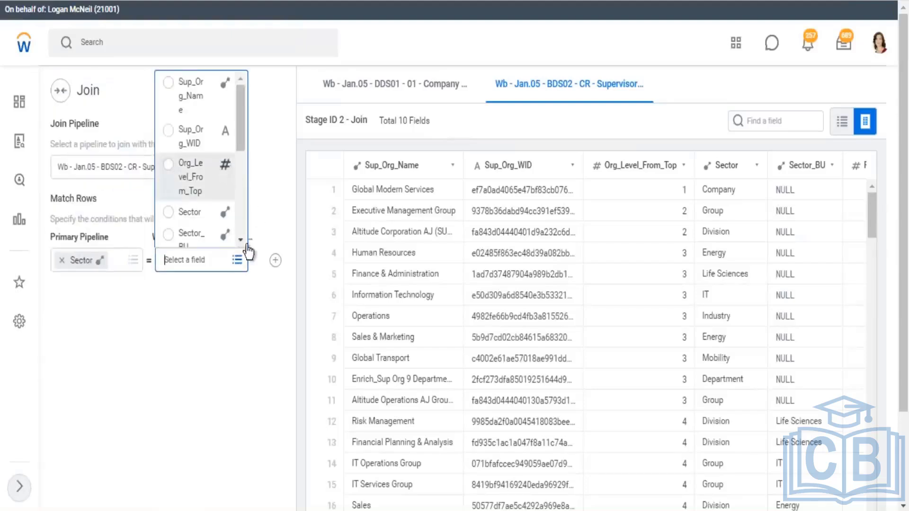
scroll(237, 243, down, 3)
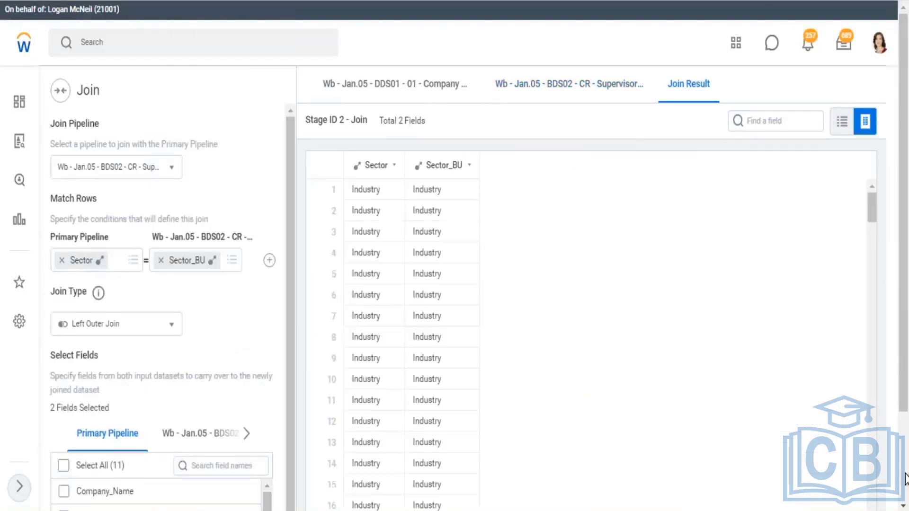
- Include all primary pipeline fields in the join result and review the selected field list
scroll(675, 453, down, 3)
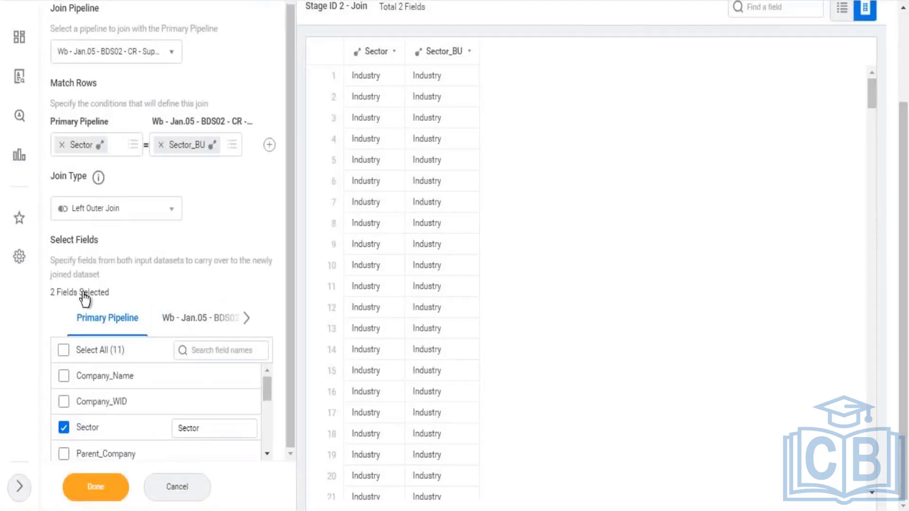
click(64, 352)
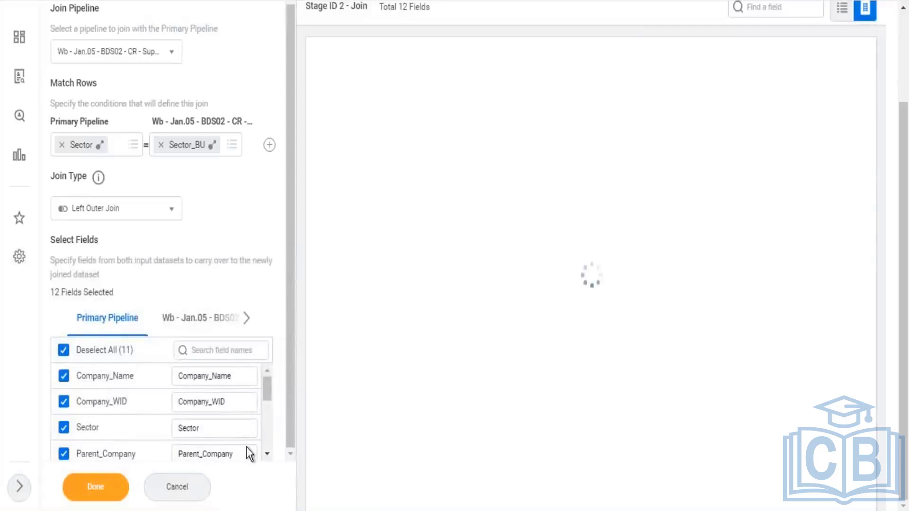
scroll(264, 437, down, 5)
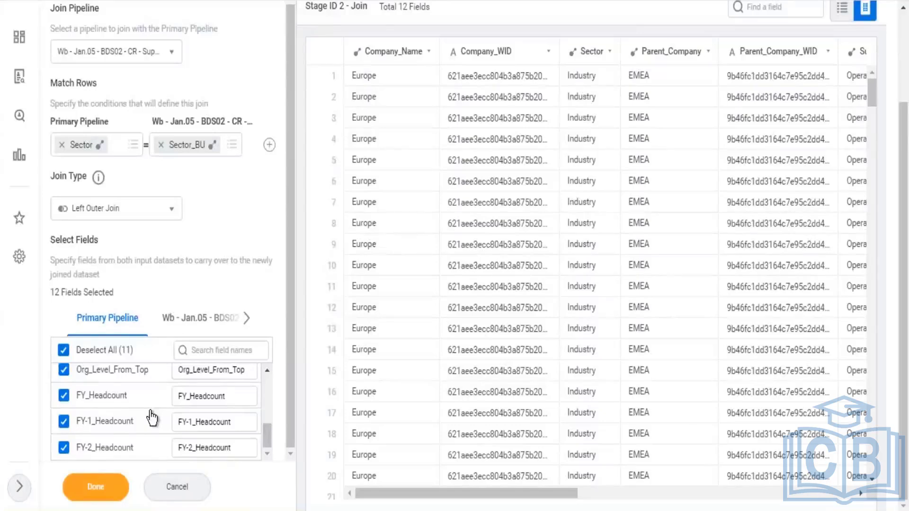
scroll(152, 417, up, 5)
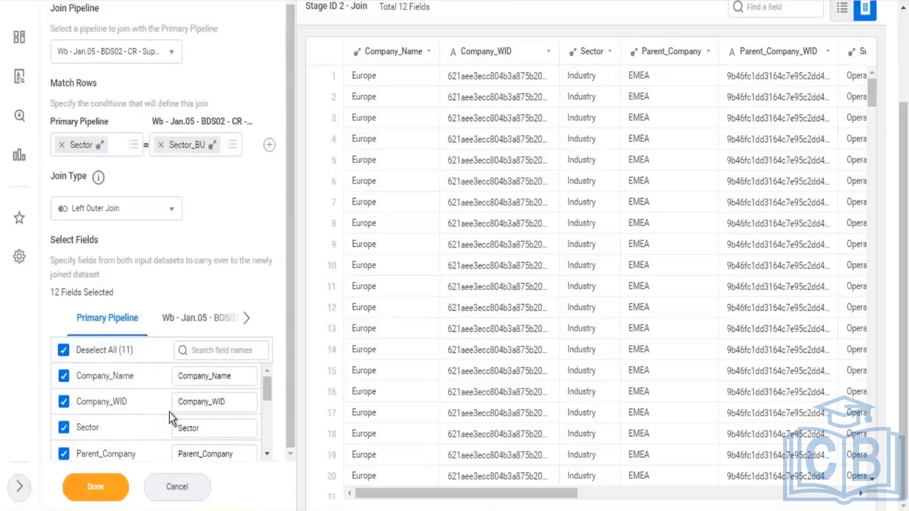
scroll(169, 412, down, 5)
scroll(169, 412, down, 1)
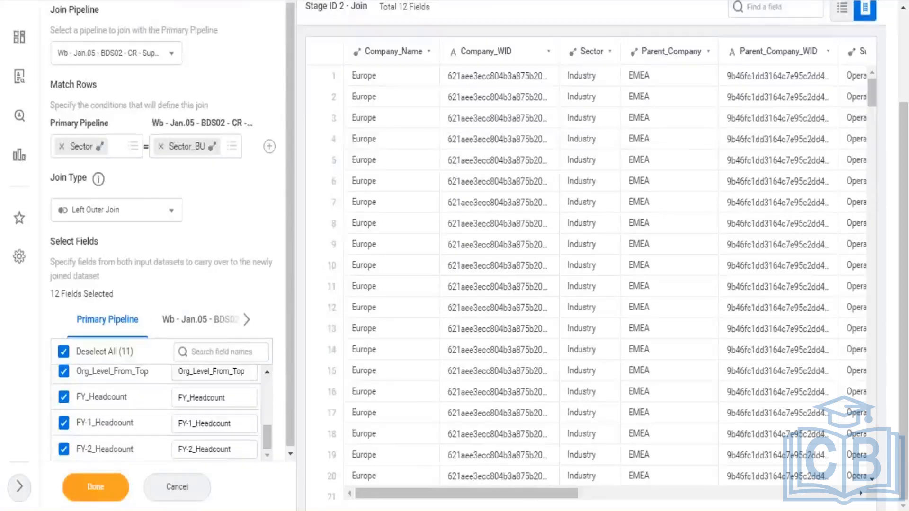
scroll(204, 275, up, 3)
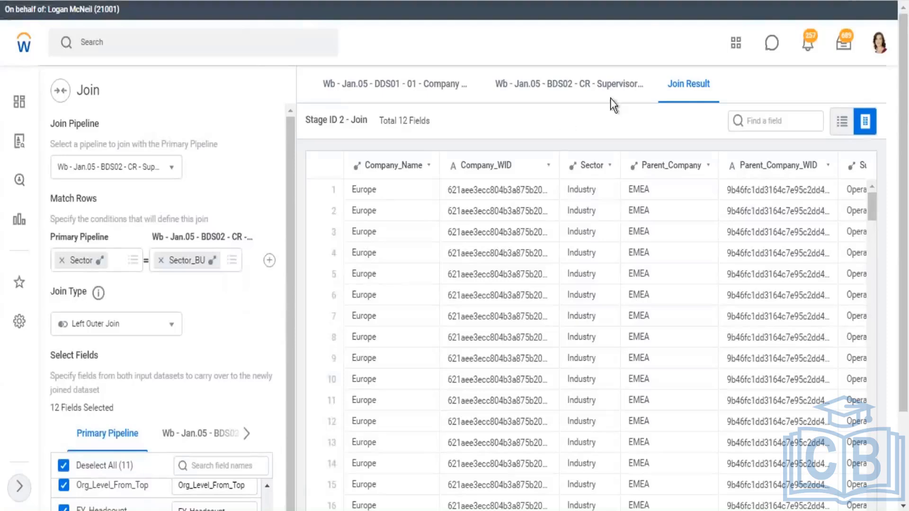
- Cancel the join stage and discard the changes made to the DDS02 dataset
drag(375, 85, 457, 85)
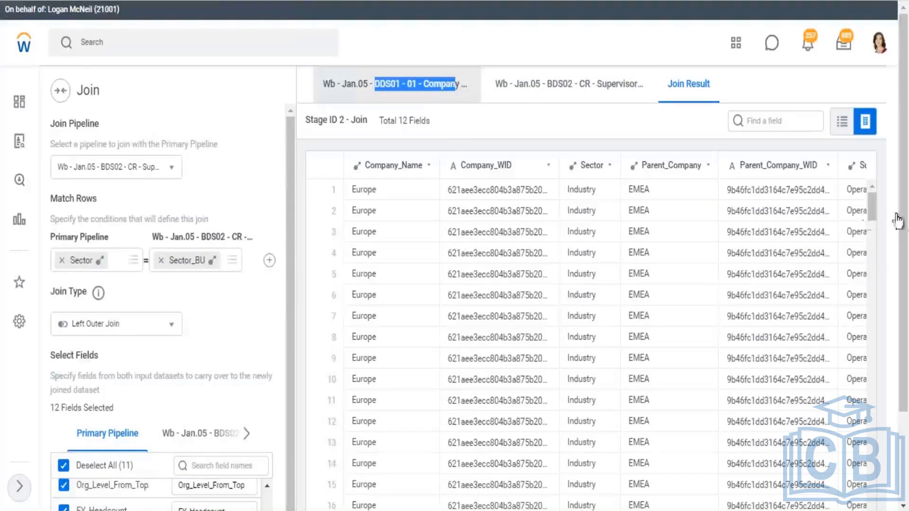
drag(903, 303, 903, 411)
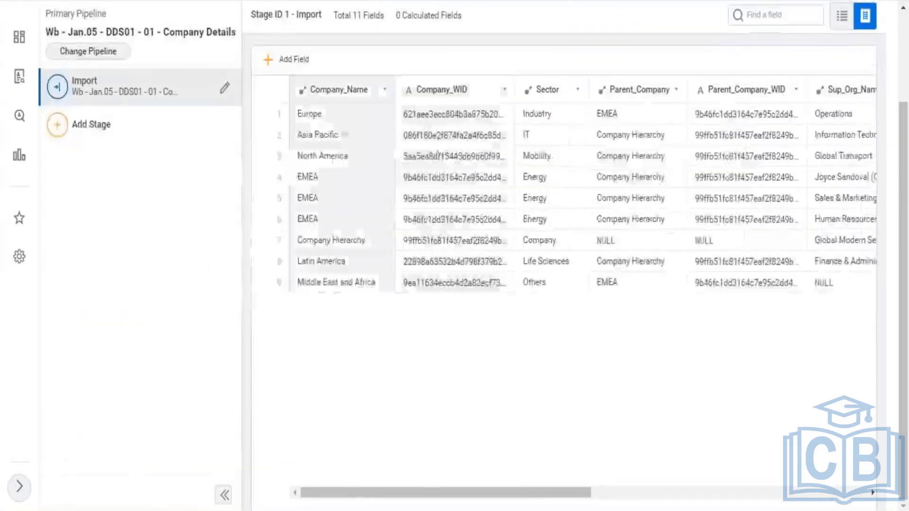
scroll(442, 147, up, 5)
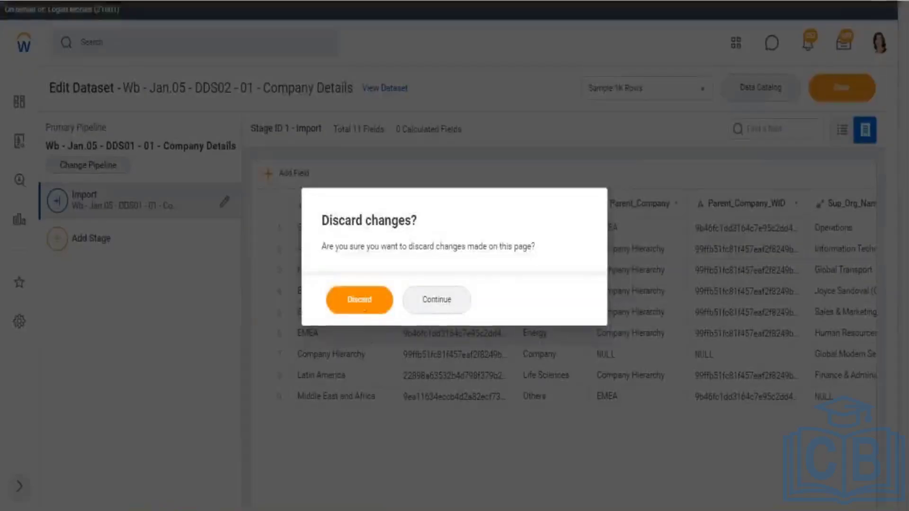
click(365, 299)
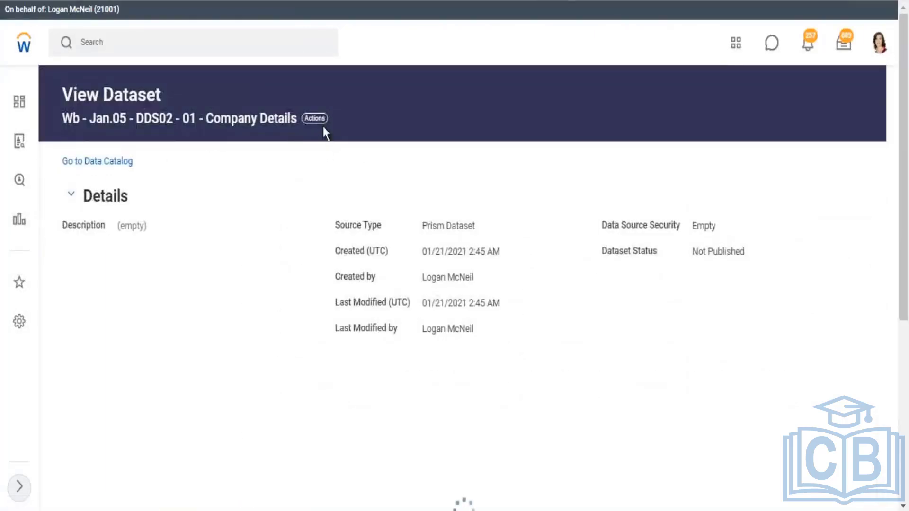
- Delete the Wb - Jan.05 - DDS02 - 01 - Company Details dataset from the data catalog
click(318, 119)
mouse_move(348, 186)
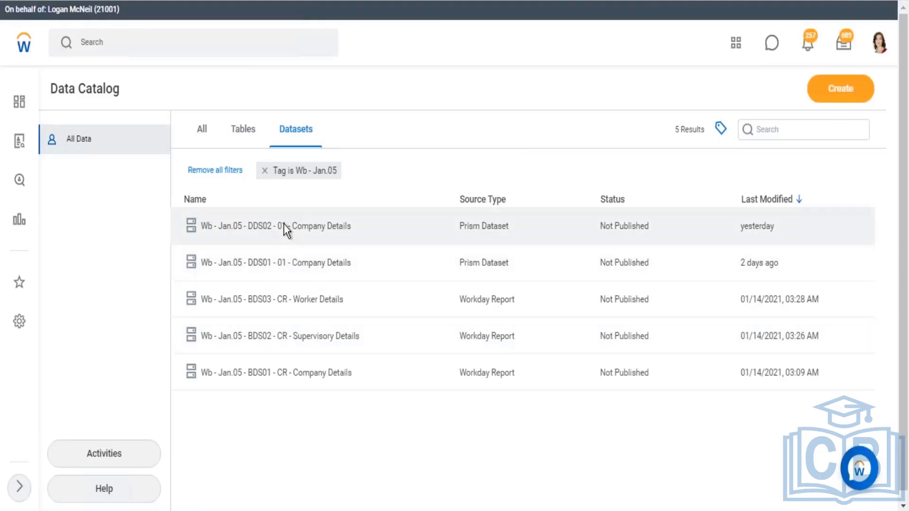
click(283, 223)
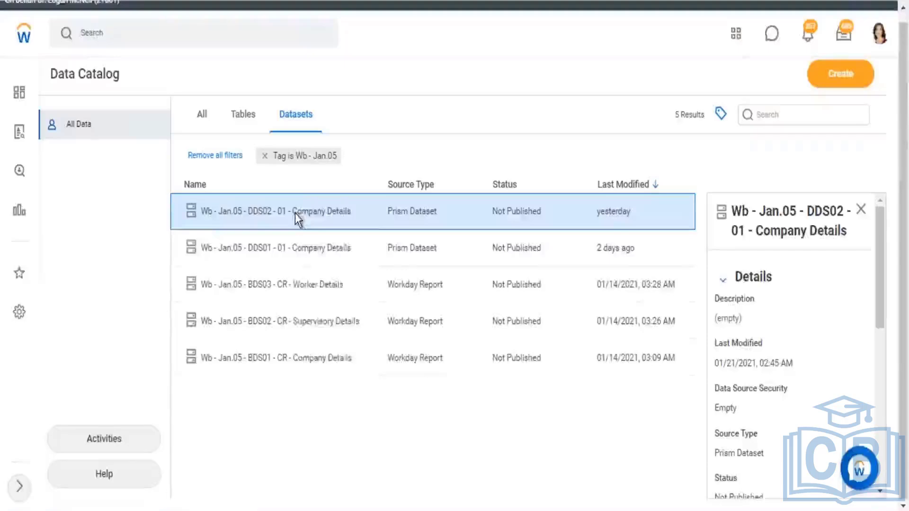
right_click(294, 213)
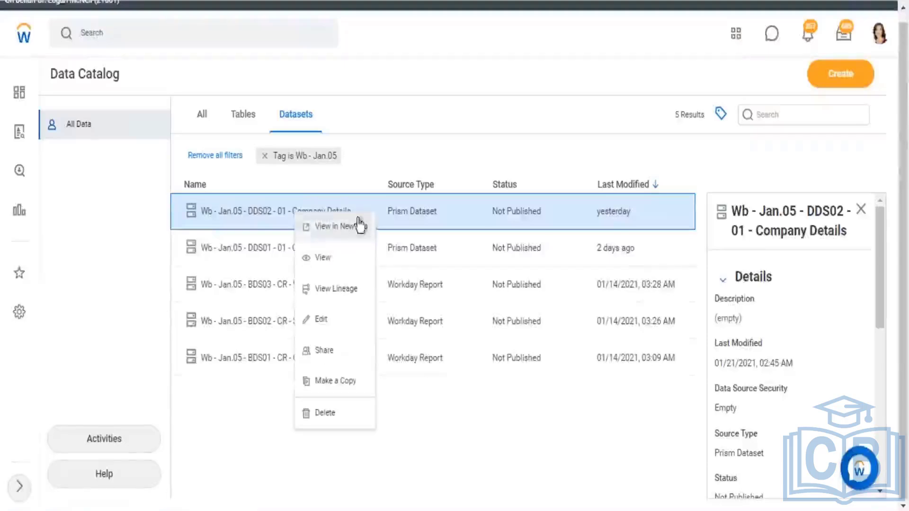
click(325, 414)
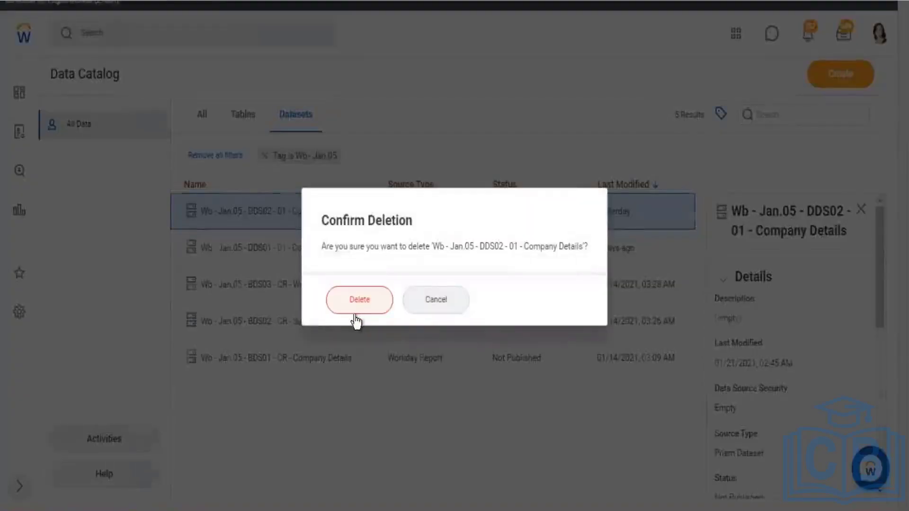
click(357, 313)
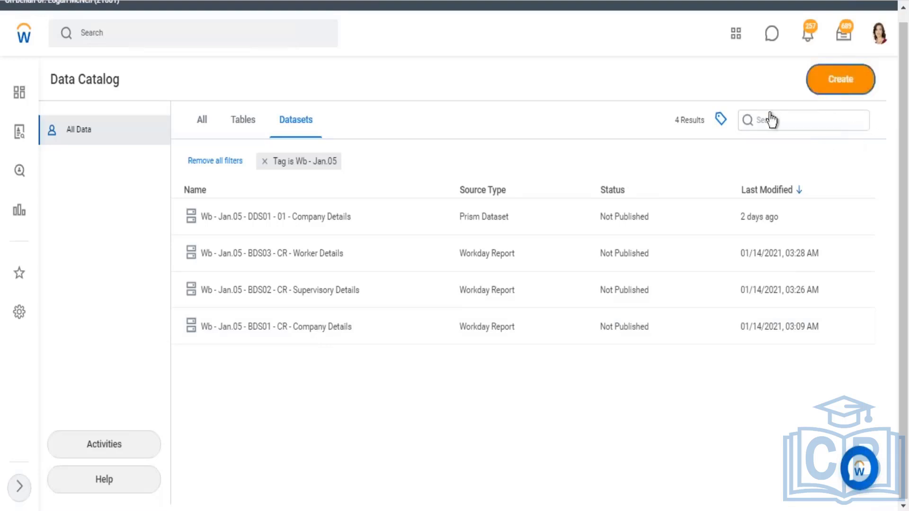
- Create a new dataset based on the Wb - Jan.05 - BDS01 - CR - Company Details dataset
click(840, 79)
click(825, 139)
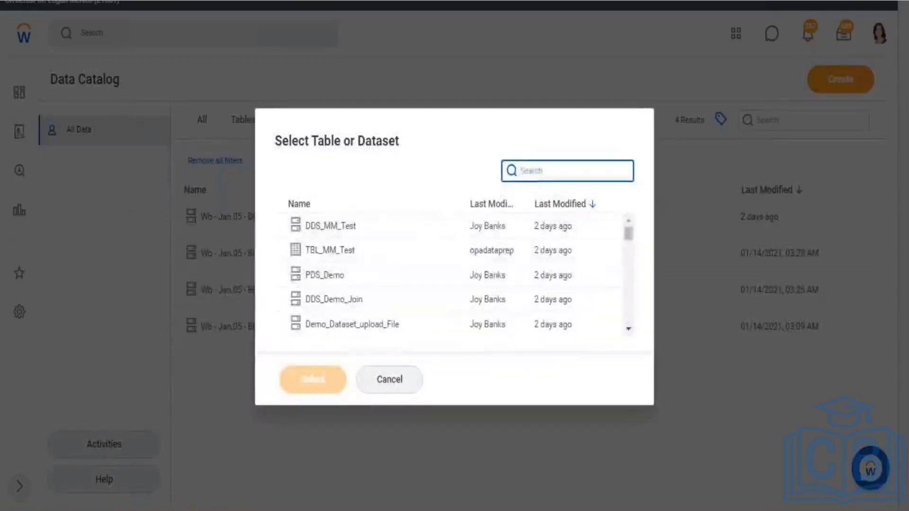
text(ja)
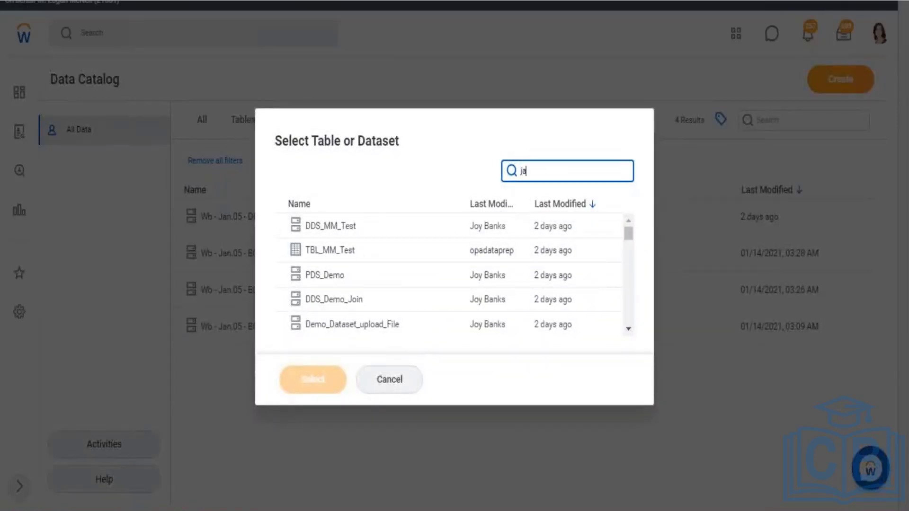
text(n.05)
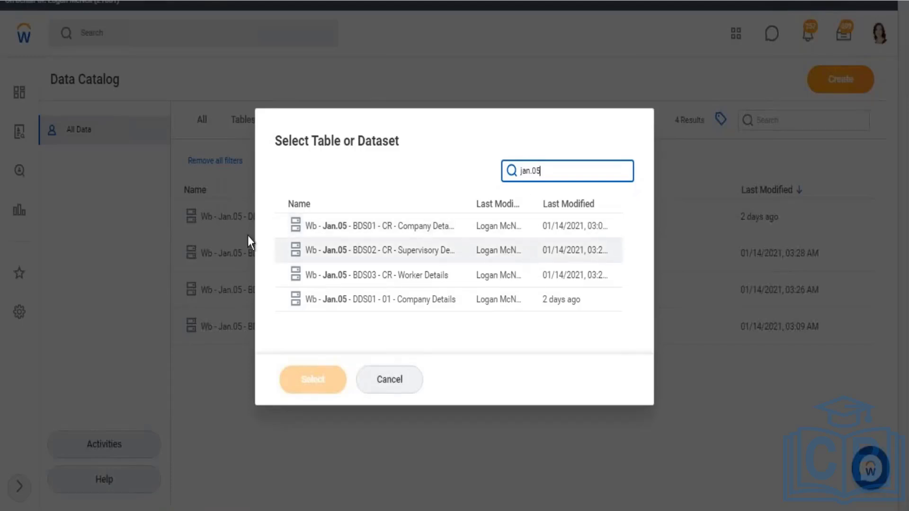
click(387, 228)
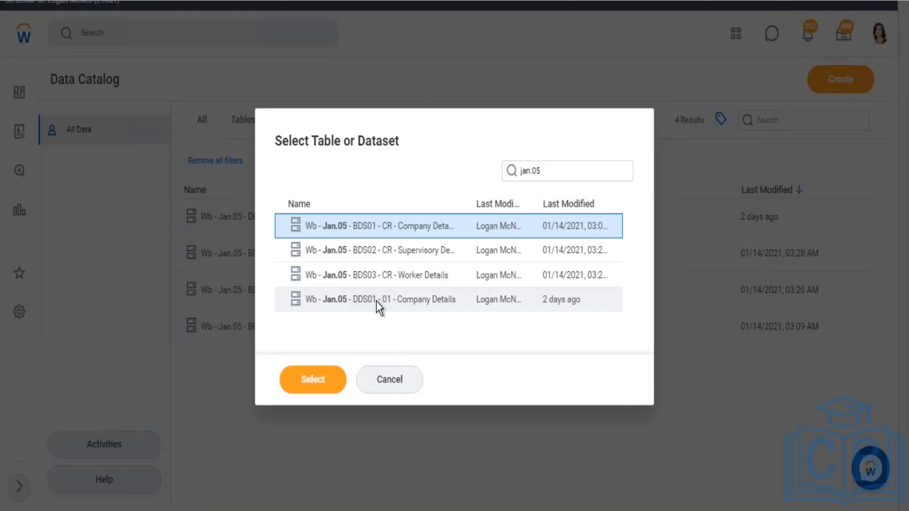
click(300, 381)
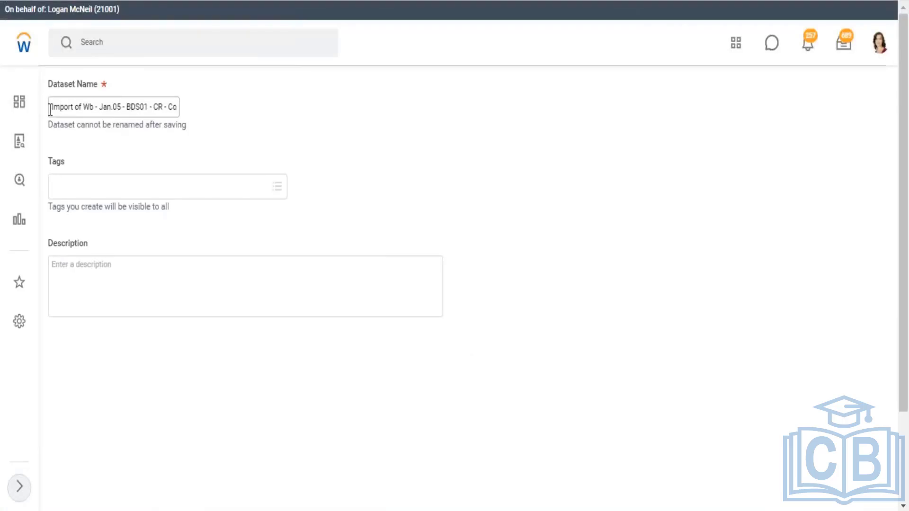
- Name the new dataset Wb - Jan.05 - DDS02 - 01 - Company Details
drag(50, 110, 261, 132)
key(BackSpace)
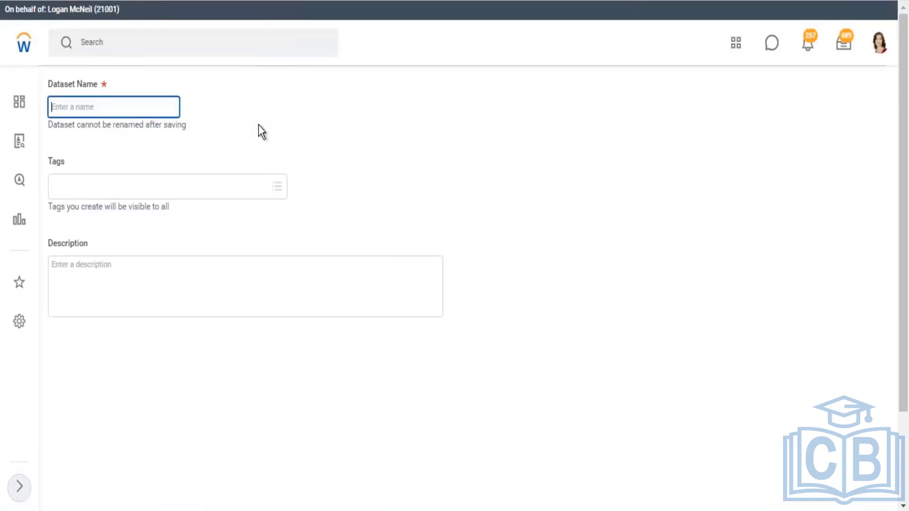
text(Jan.05 - DDS01 - 01 - Company Details)
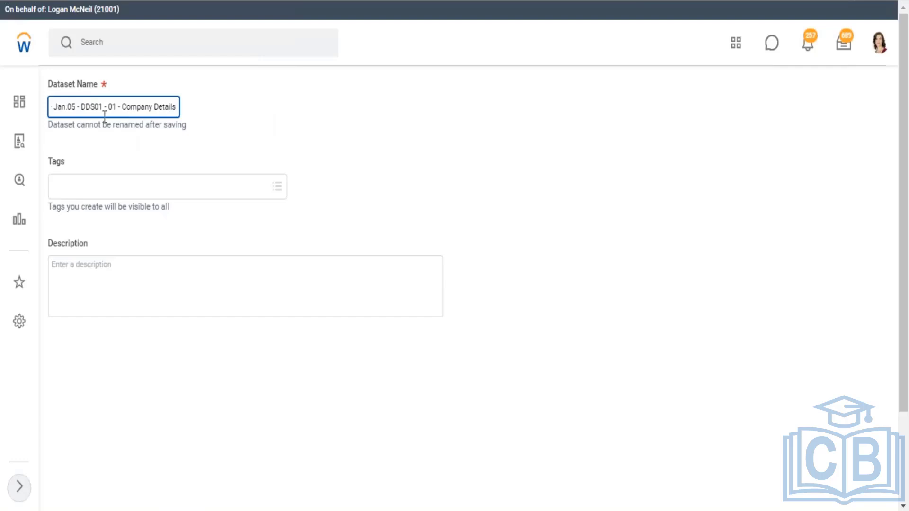
key(BackSpace)
text(2)
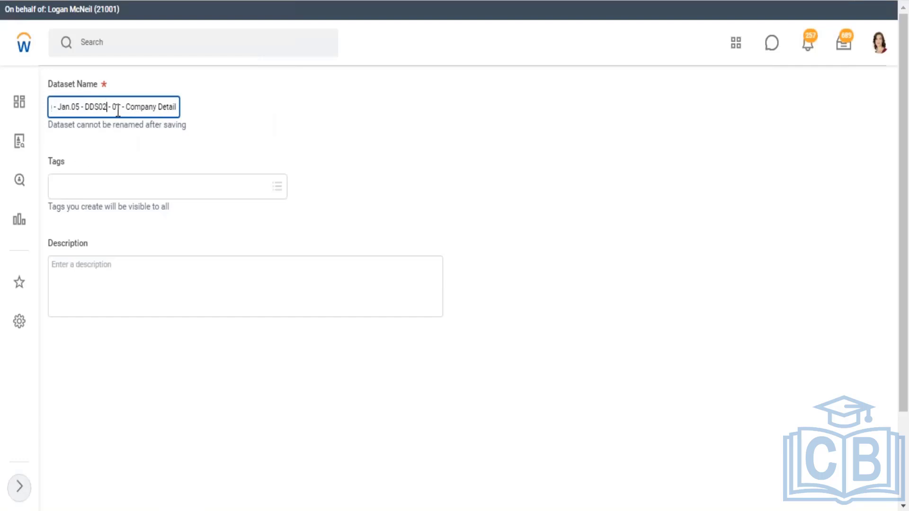
- Tag the new dataset with Wb - Jan.05 and save it
click(114, 186)
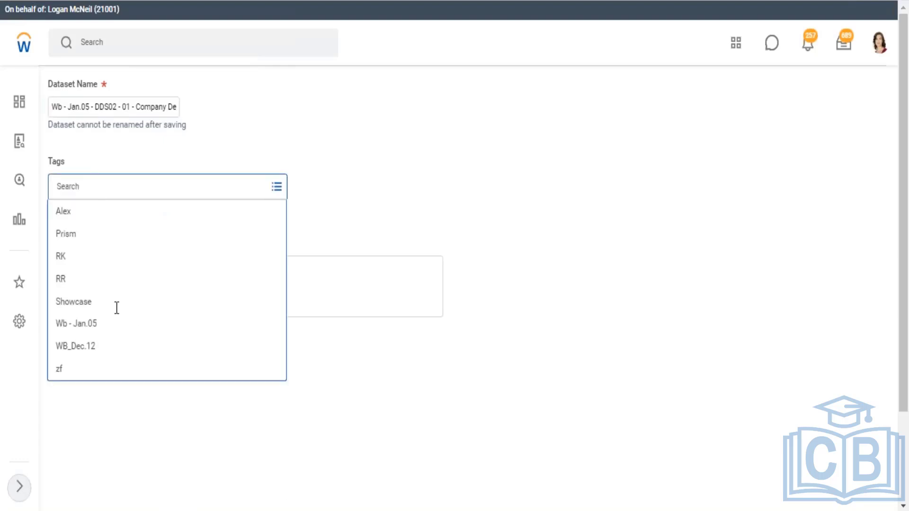
click(93, 326)
scroll(221, 451, down, 3)
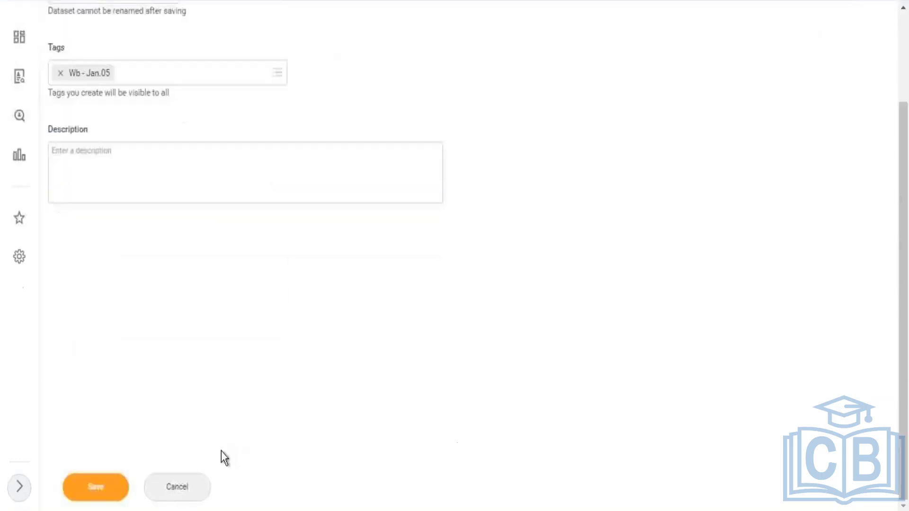
click(97, 487)
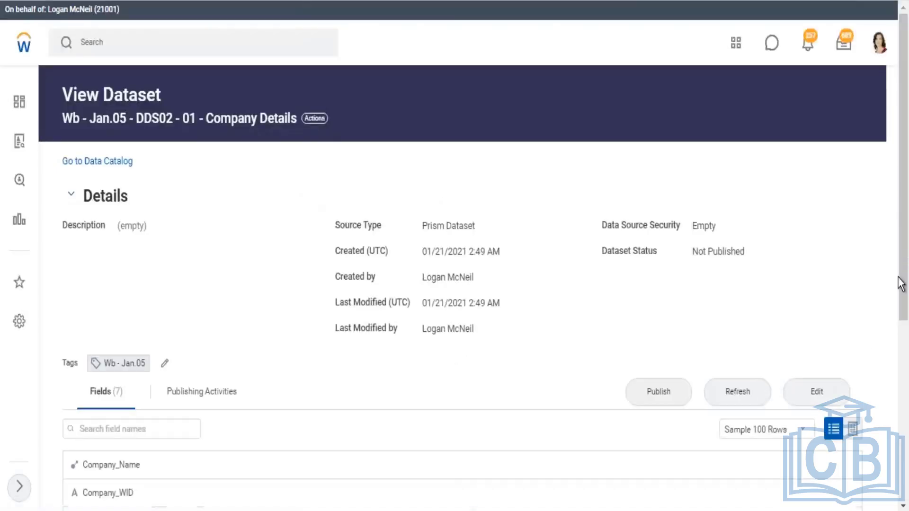
- Open the DDS02 dataset for editing and add a Join stage after the import stage
click(816, 392)
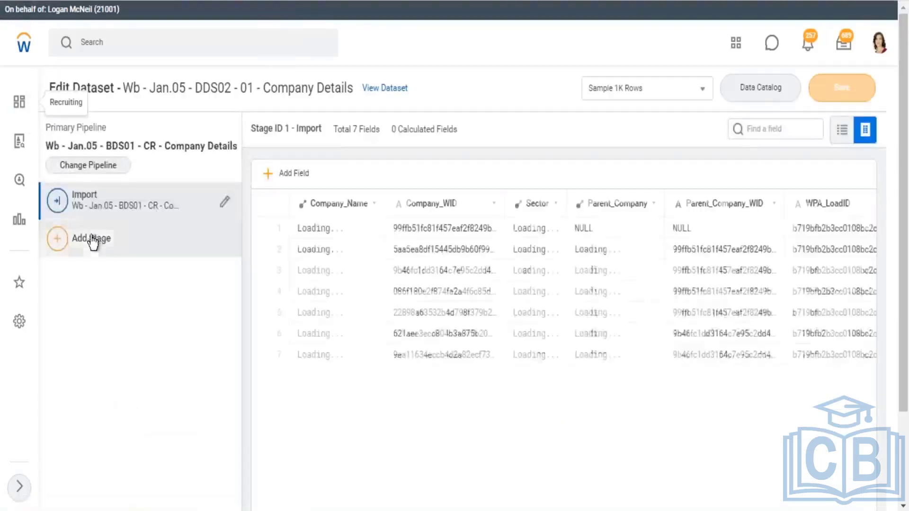
click(91, 240)
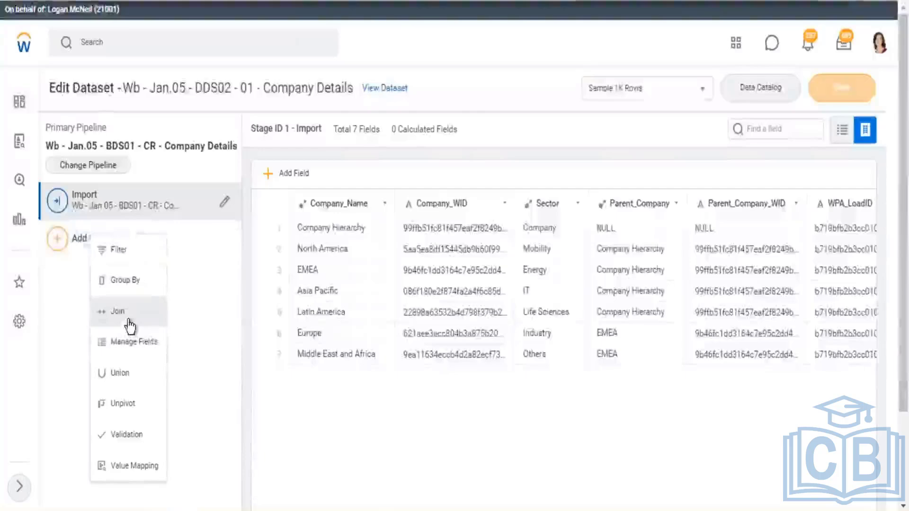
click(129, 322)
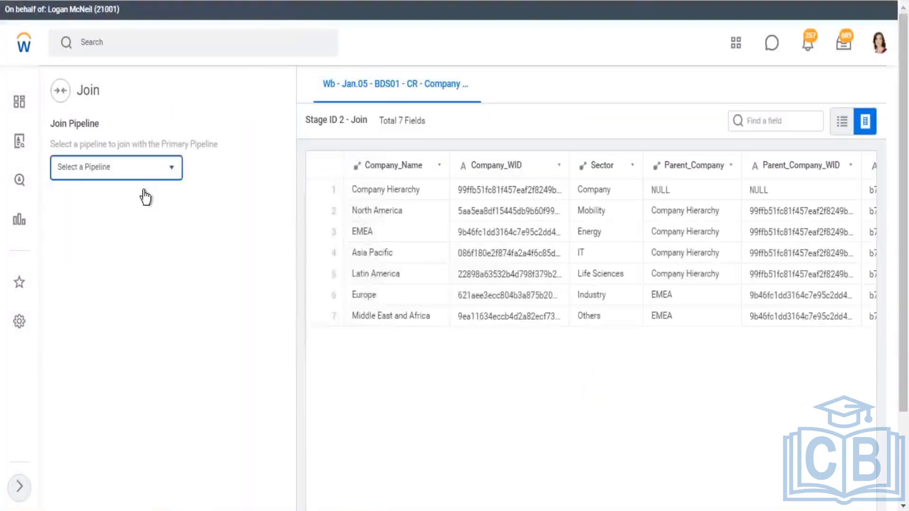
- Find the jan.05 datasets and add Wb - Jan.05 - BDS02 - CR - Supervisory Details as the join pipeline
click(142, 173)
click(113, 194)
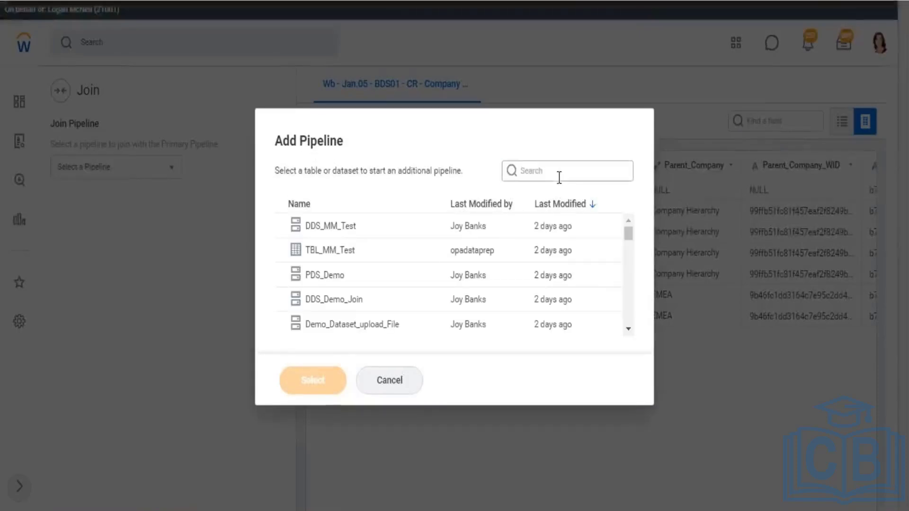
click(558, 176)
text(jan)
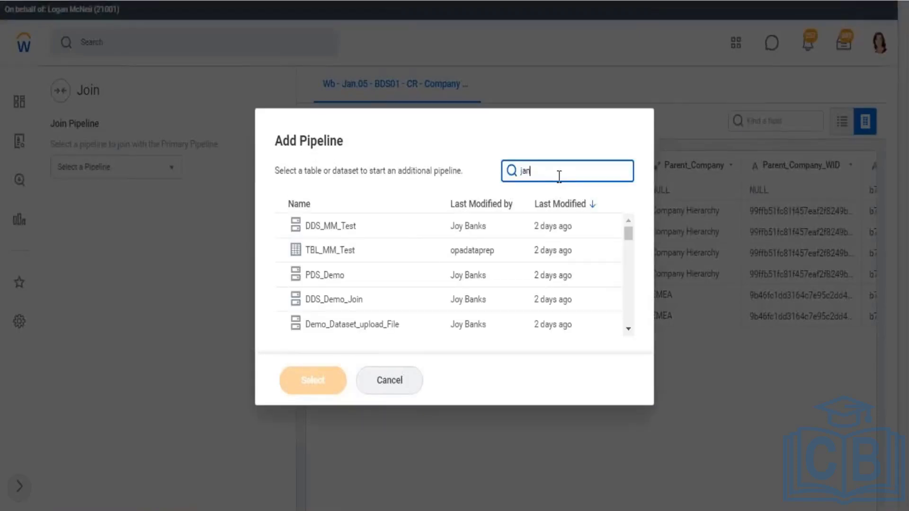
text(.05)
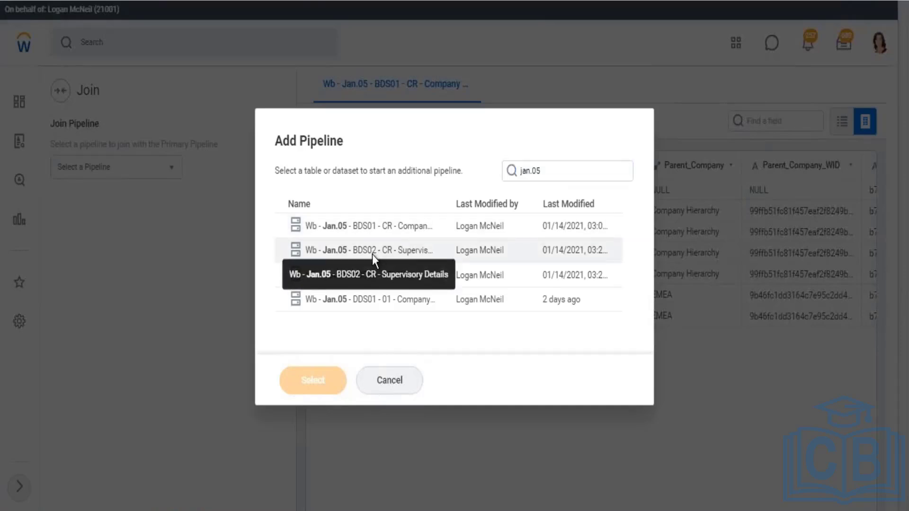
click(372, 254)
click(310, 381)
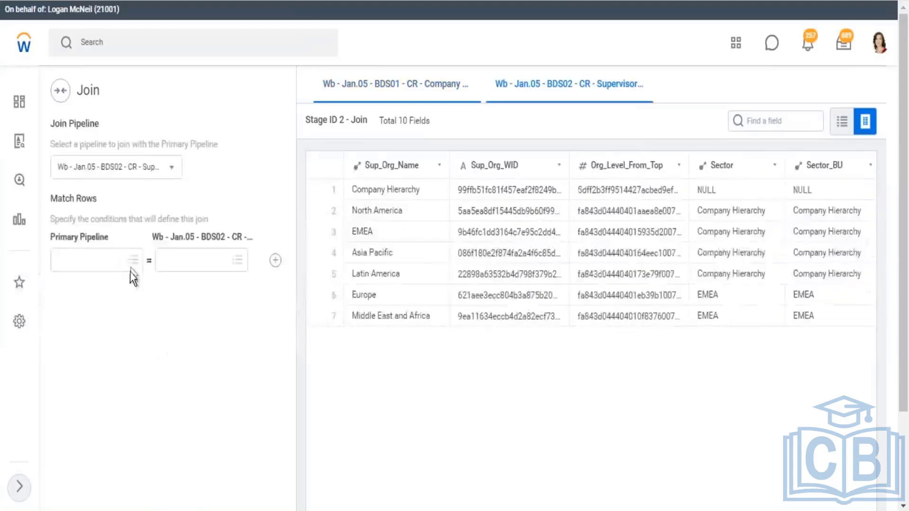
- Match the join rows on Sector from the primary pipeline and Sector_BU from the supervisory pipeline
click(133, 260)
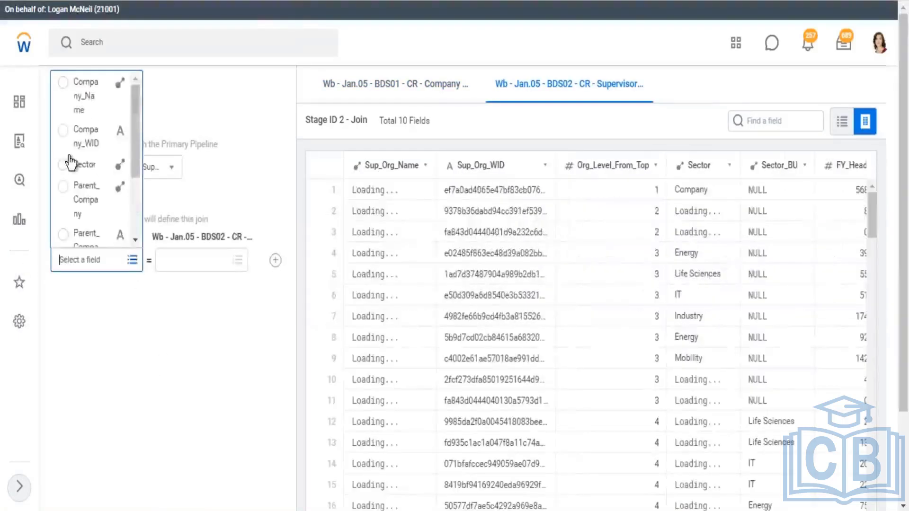
click(87, 167)
click(238, 267)
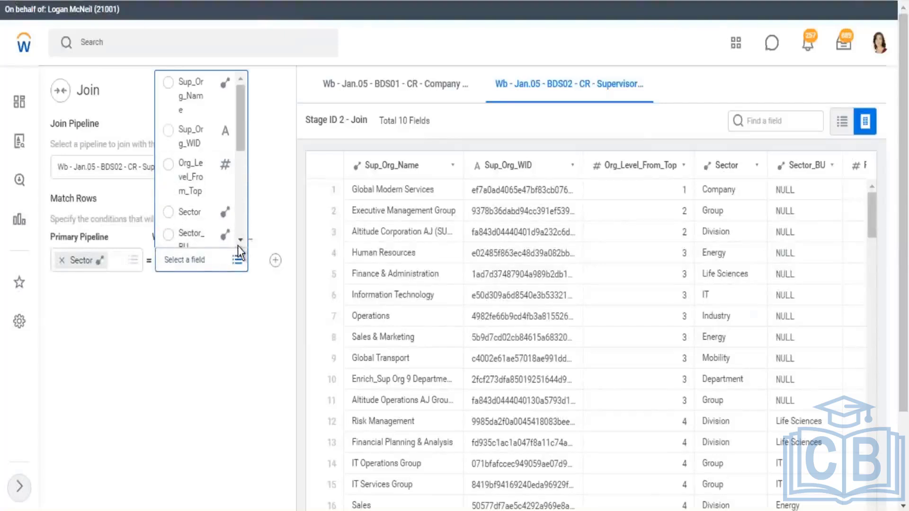
click(208, 235)
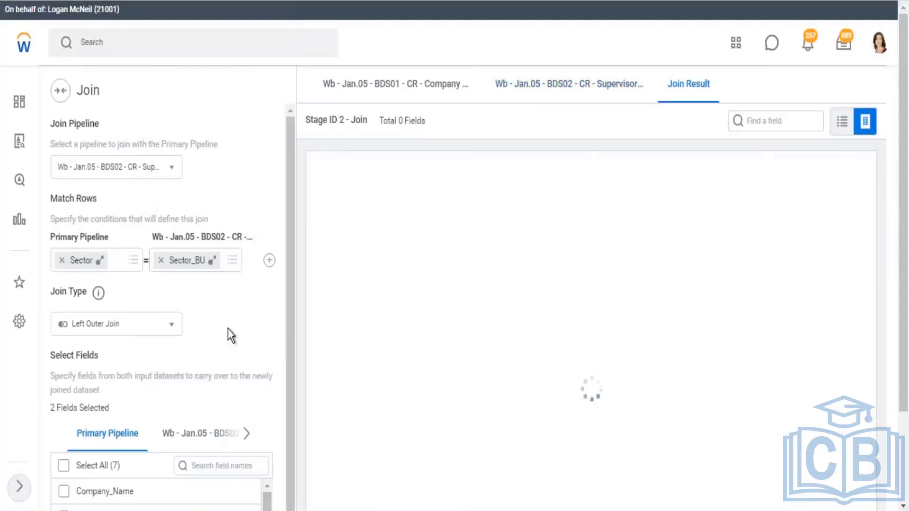
- Carry over all primary pipeline fields except WPA_LoadID and WPA_LoadTimestamp into the joined dataset
drag(290, 356, 290, 355)
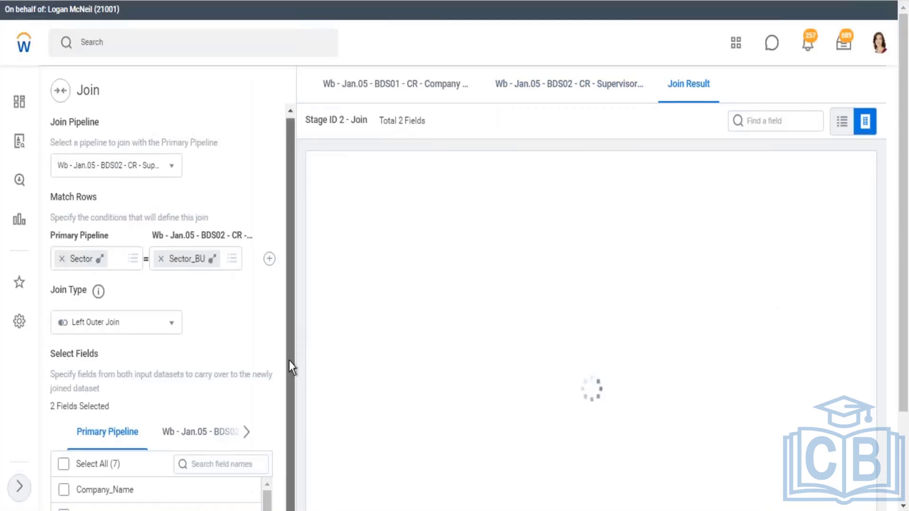
scroll(257, 210, down, 3)
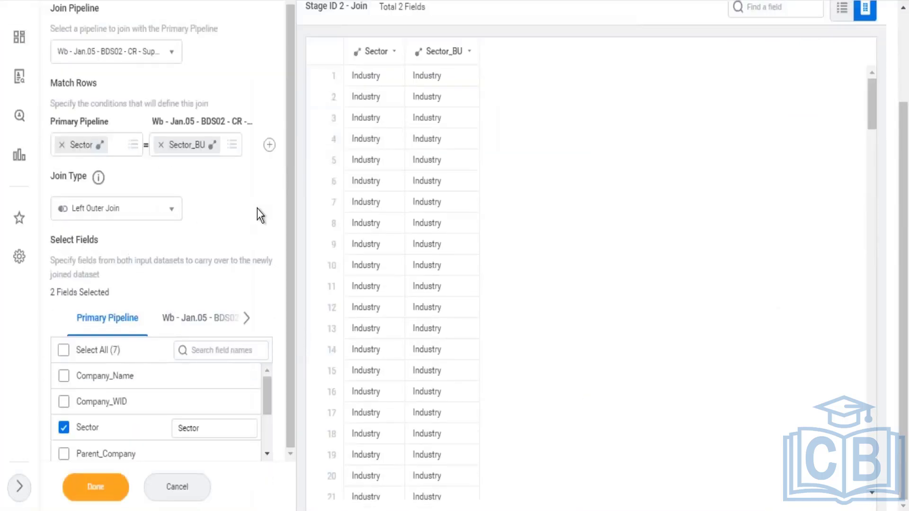
click(64, 350)
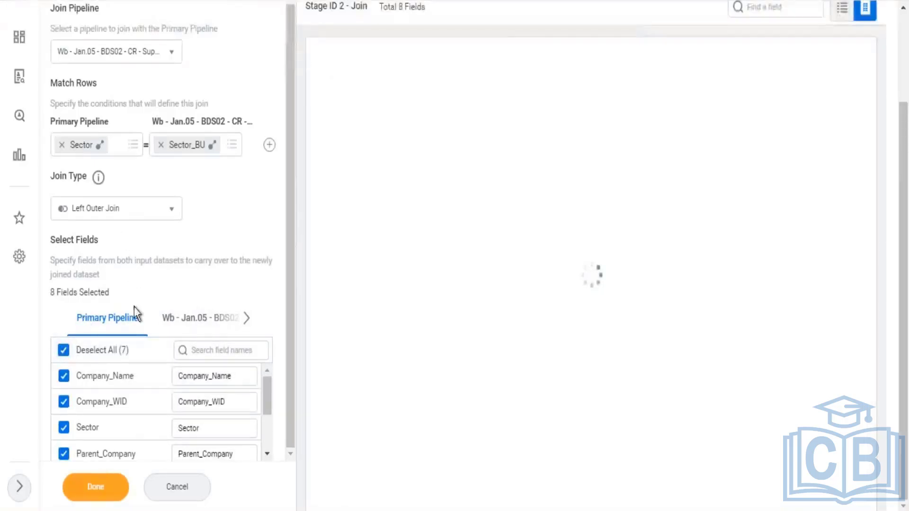
scroll(255, 440, down, 3)
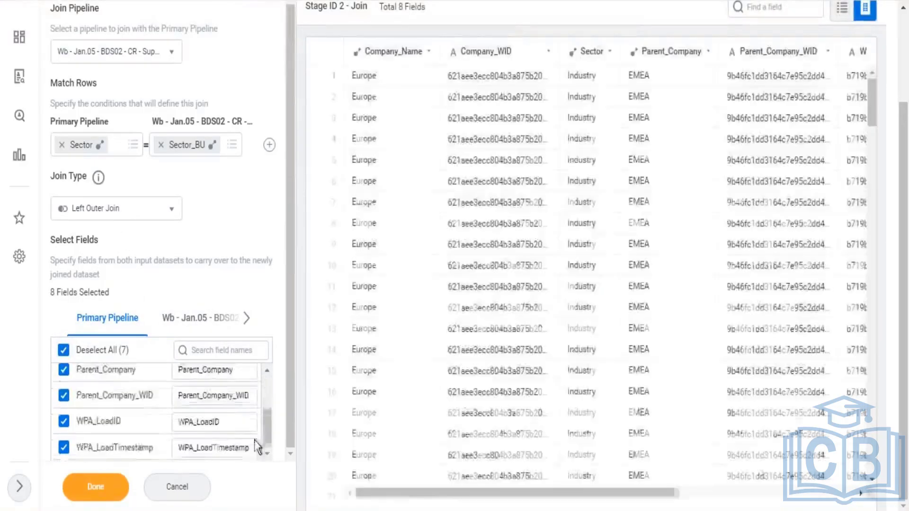
click(64, 421)
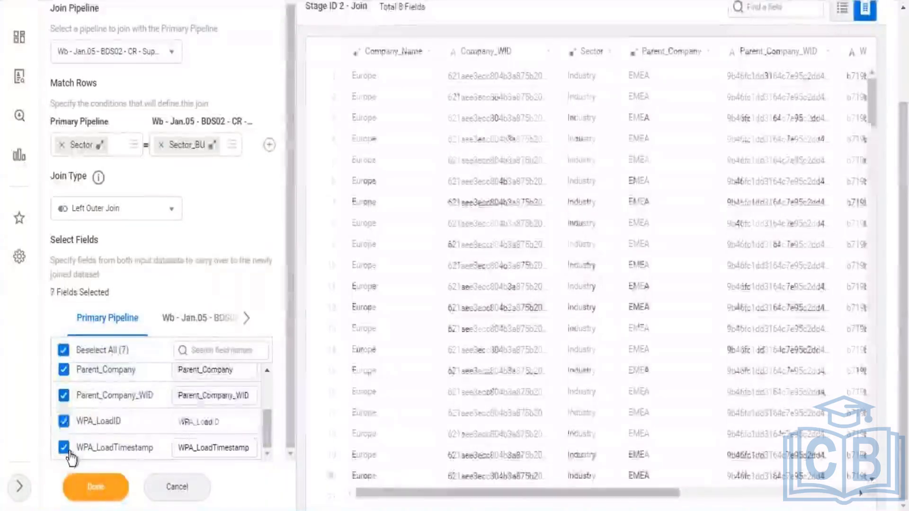
click(64, 448)
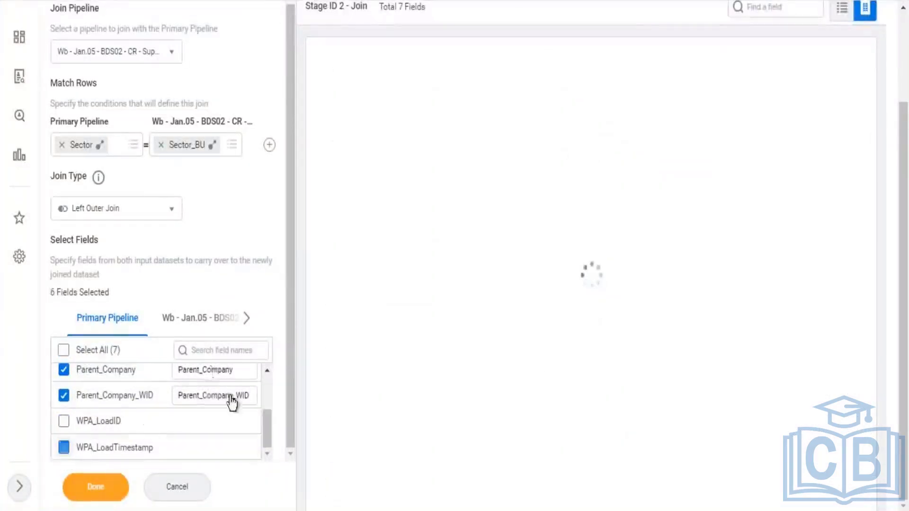
- Include all supervisory pipeline fields except Sector, Sector_BU, WPA_LoadID and WPA_LoadTimestamp, and finish the join stage
click(203, 332)
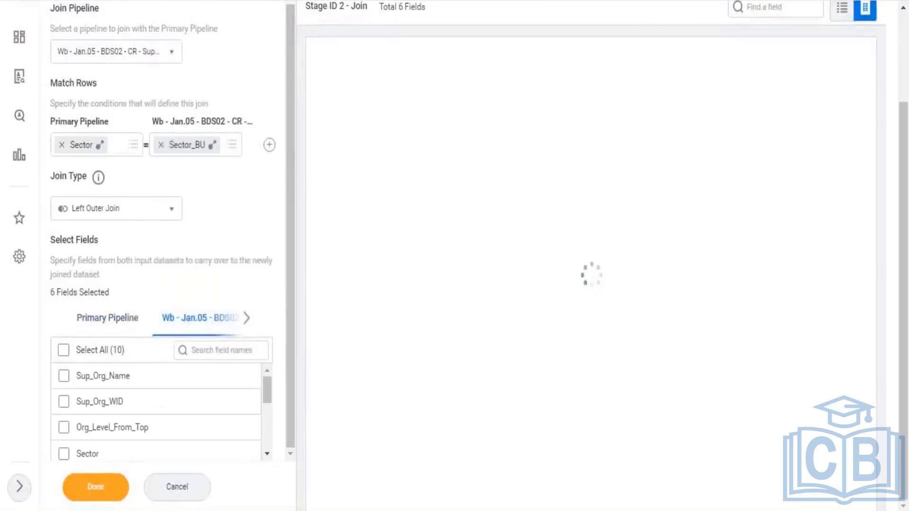
click(65, 352)
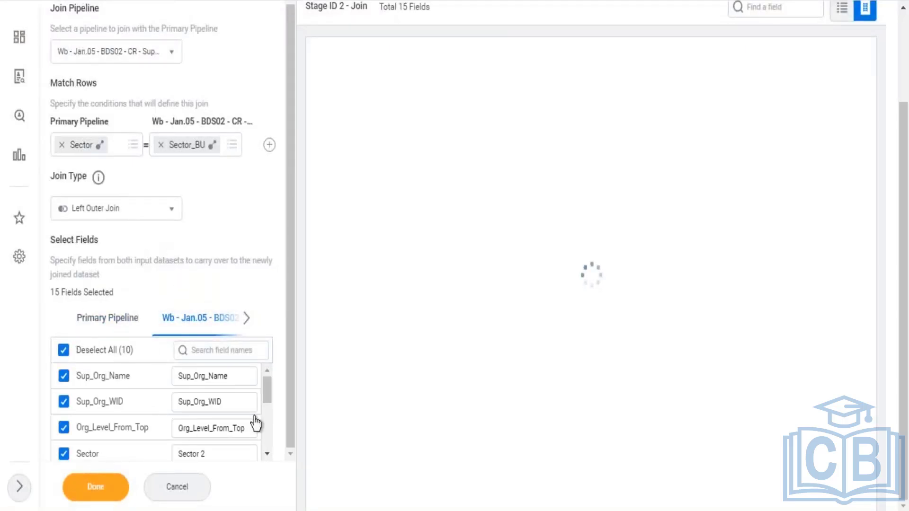
click(267, 454)
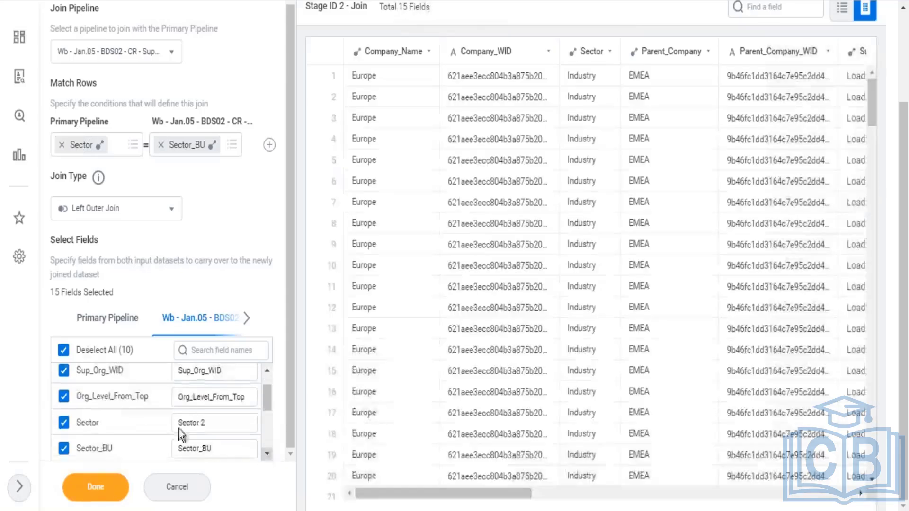
click(64, 422)
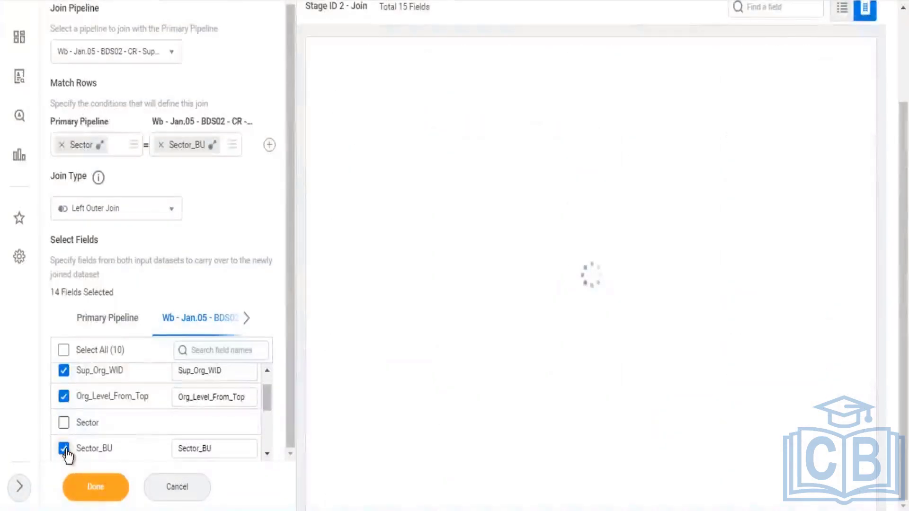
click(65, 449)
scroll(269, 455, down, 5)
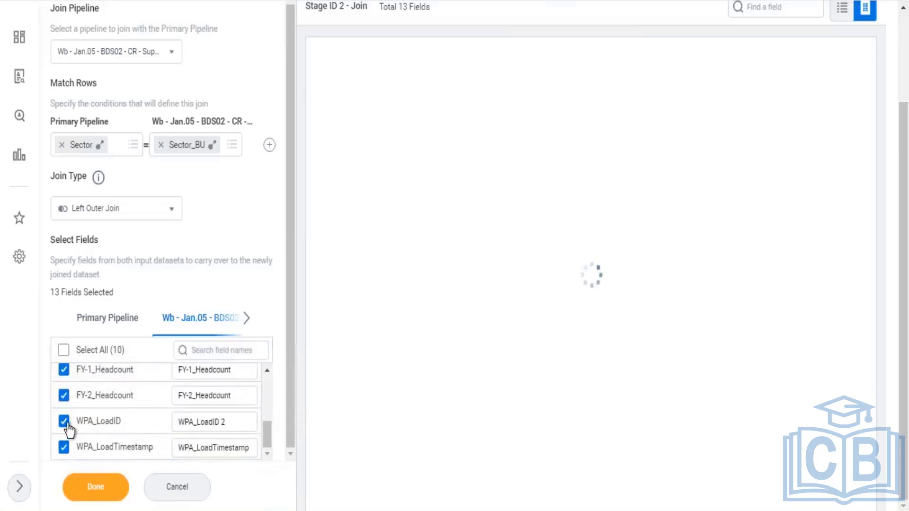
click(63, 422)
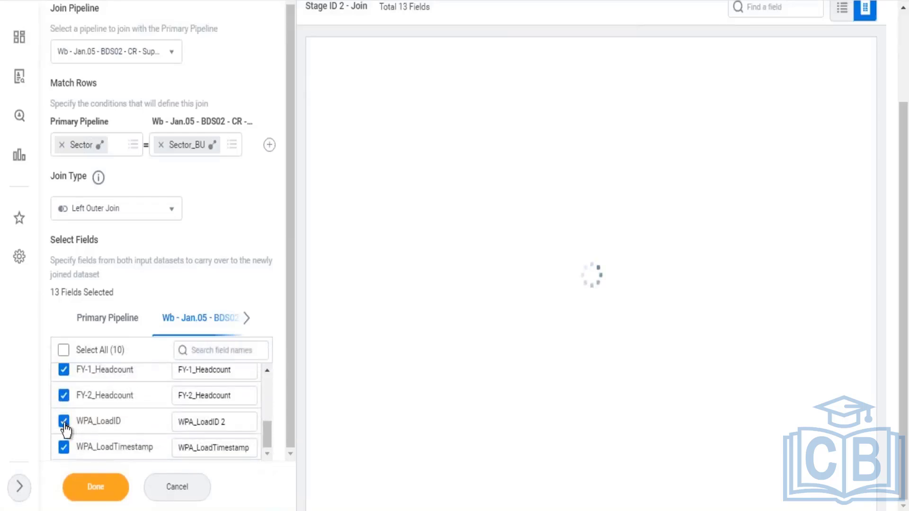
click(64, 450)
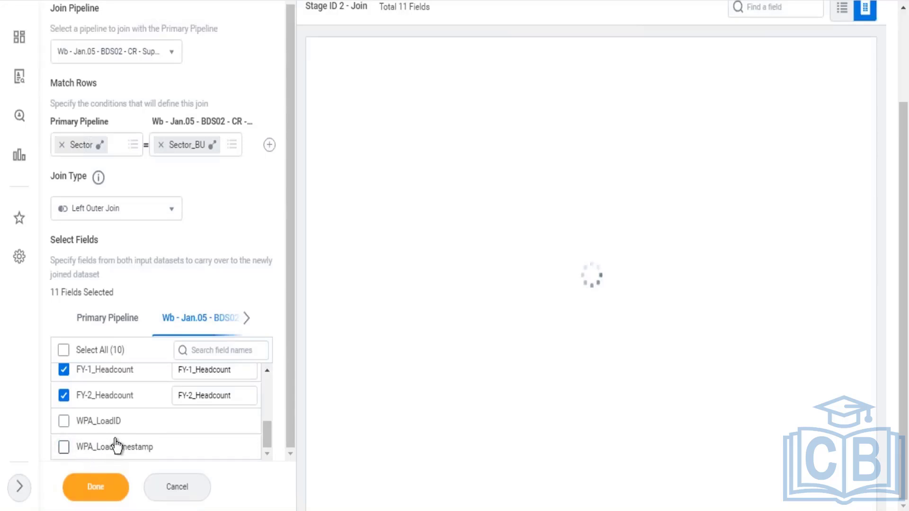
click(84, 488)
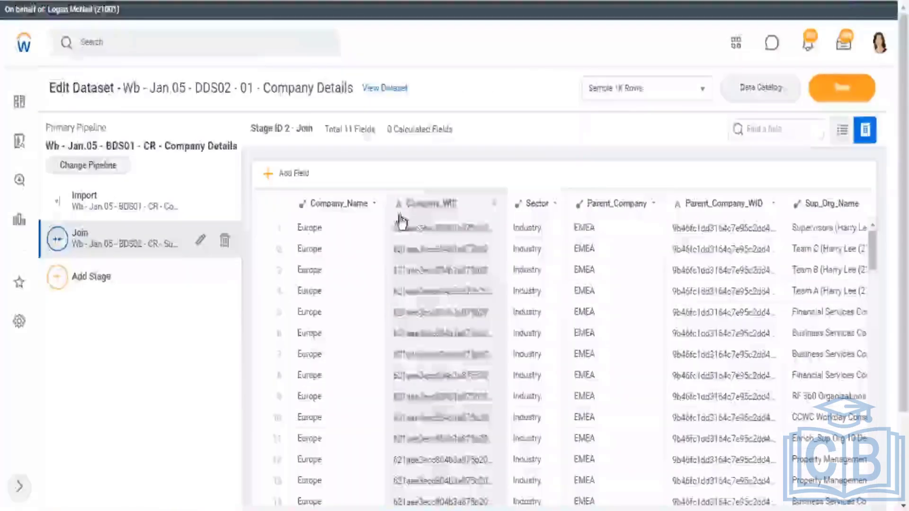
- Examine how the DDS02 join distributes rows by Company_Name and Sector, comparing it with the Wb - Jan.05 - DDS01 - 01 - Company Details join
scroll(552, 223, down, 2)
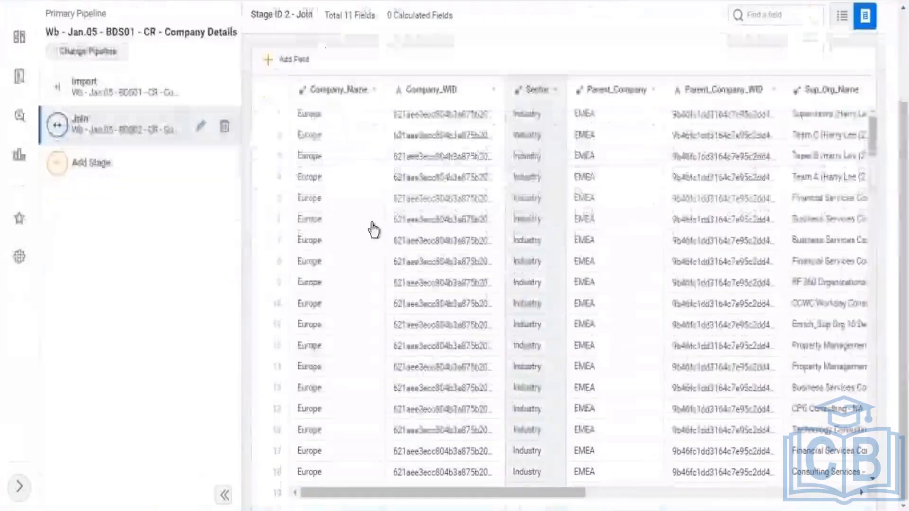
scroll(373, 230, down, 15)
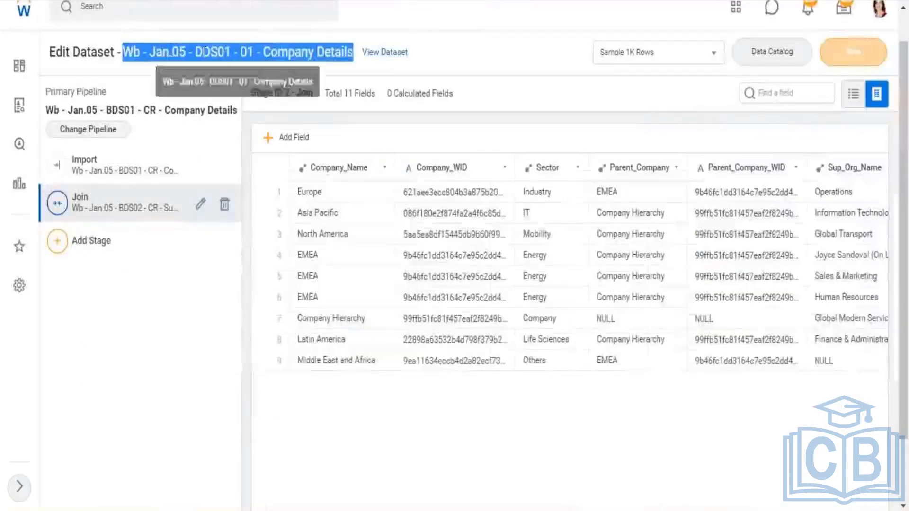
click(196, 50)
drag(195, 49, 224, 50)
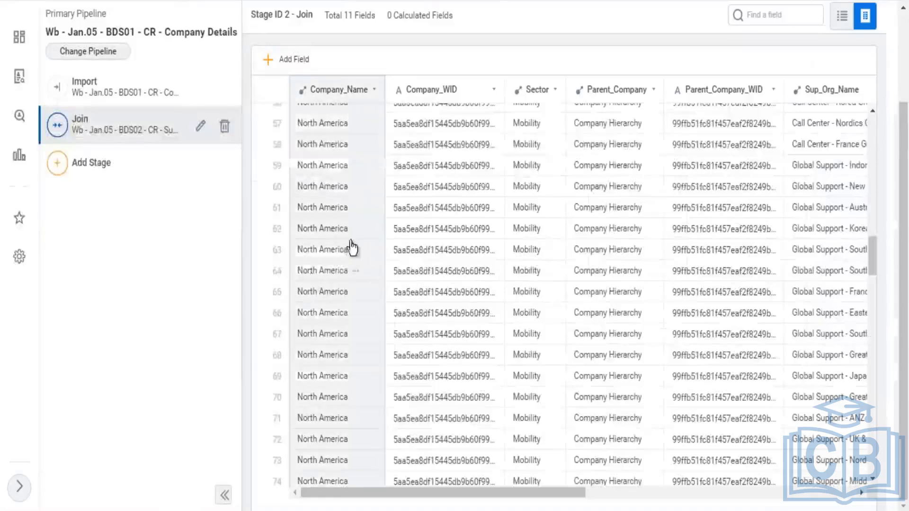
scroll(367, 223, down, 4)
scroll(527, 290, down, 20)
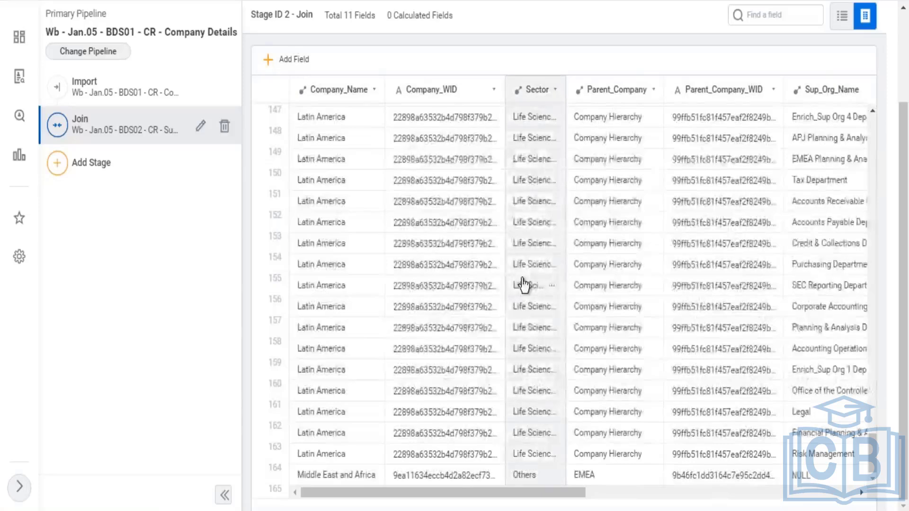
scroll(524, 284, up, 5)
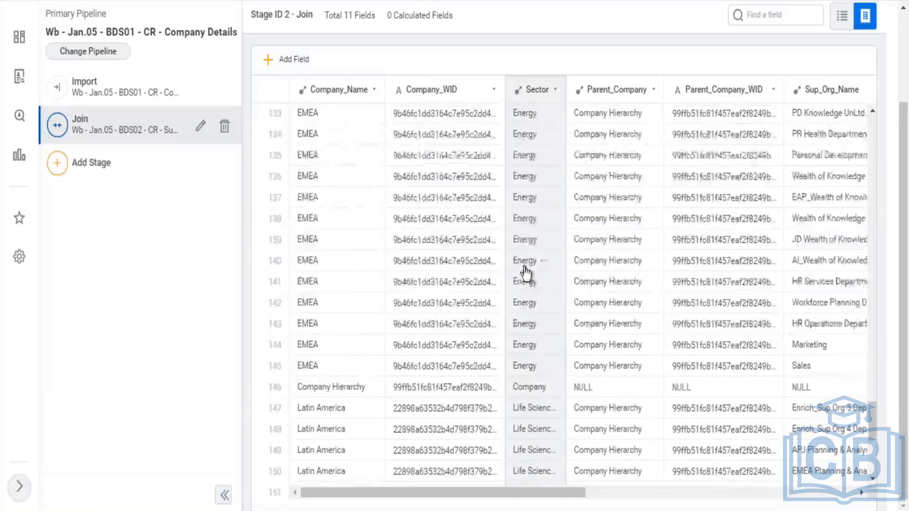
scroll(525, 273, up, 10)
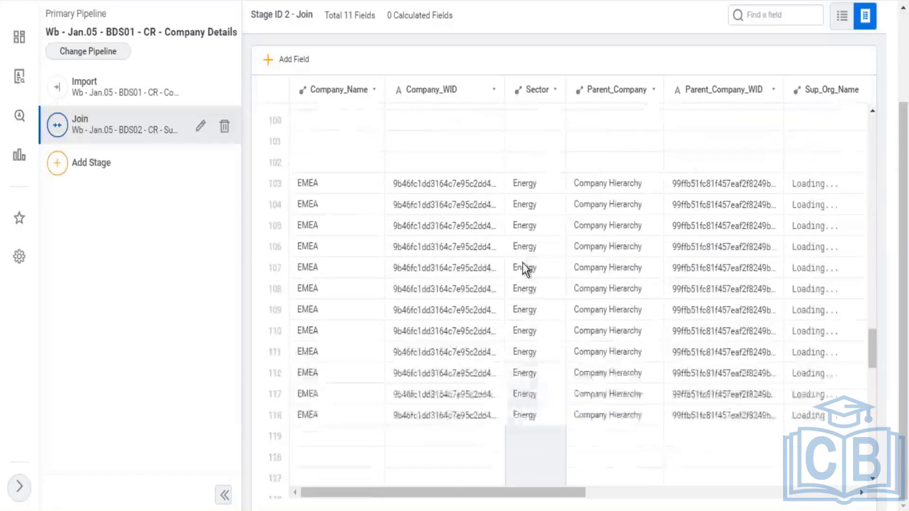
scroll(522, 268, up, 15)
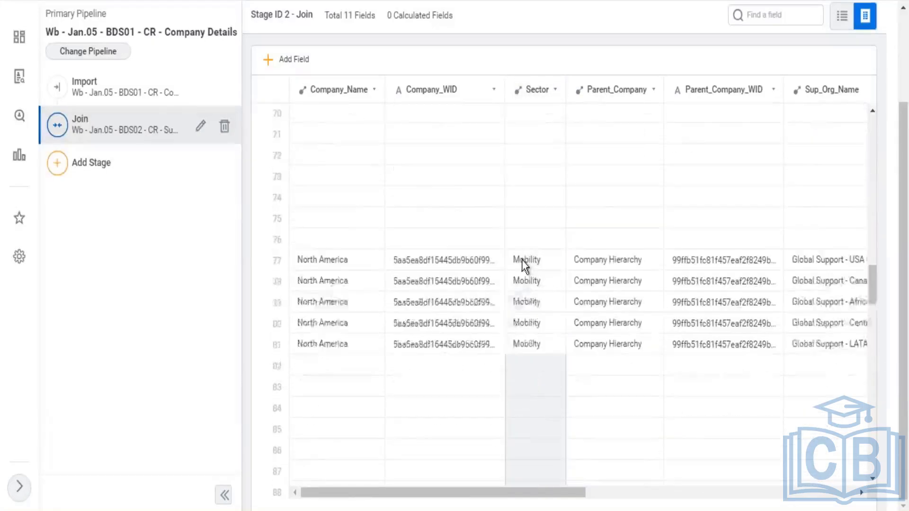
scroll(522, 260, up, 15)
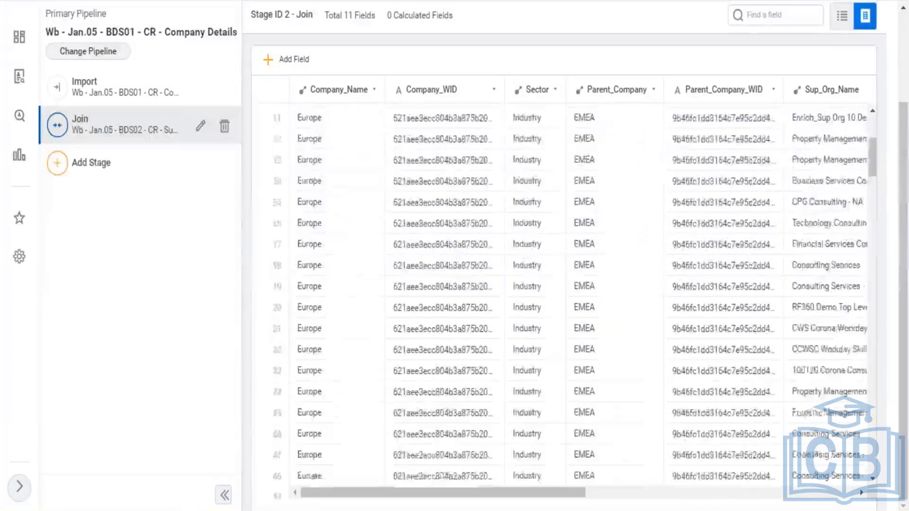
- Save the DDS02 dataset with its join stage and return to the data catalog from the dataset's view page
scroll(522, 260, up, 3)
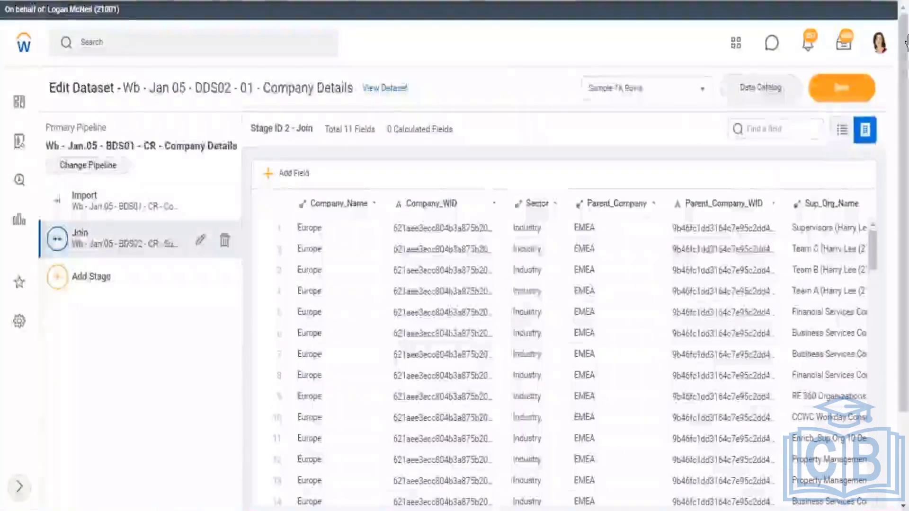
click(841, 87)
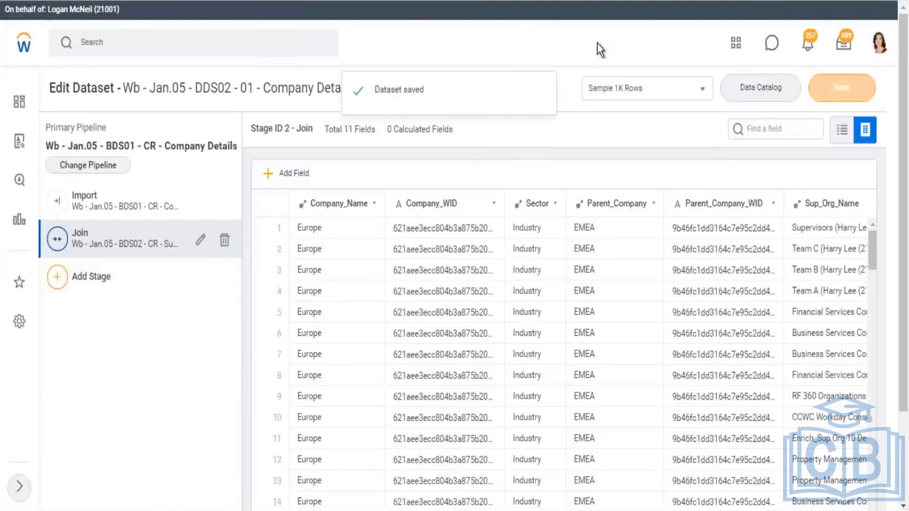
click(400, 88)
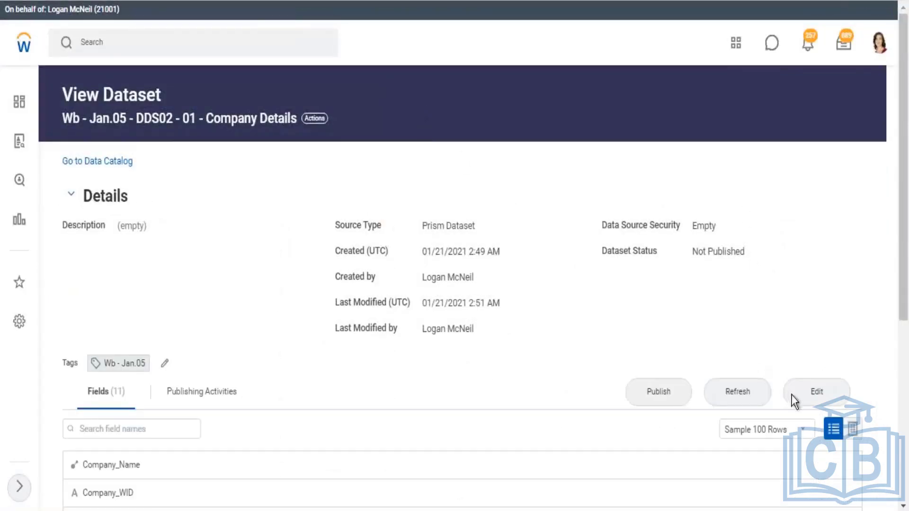
click(120, 160)
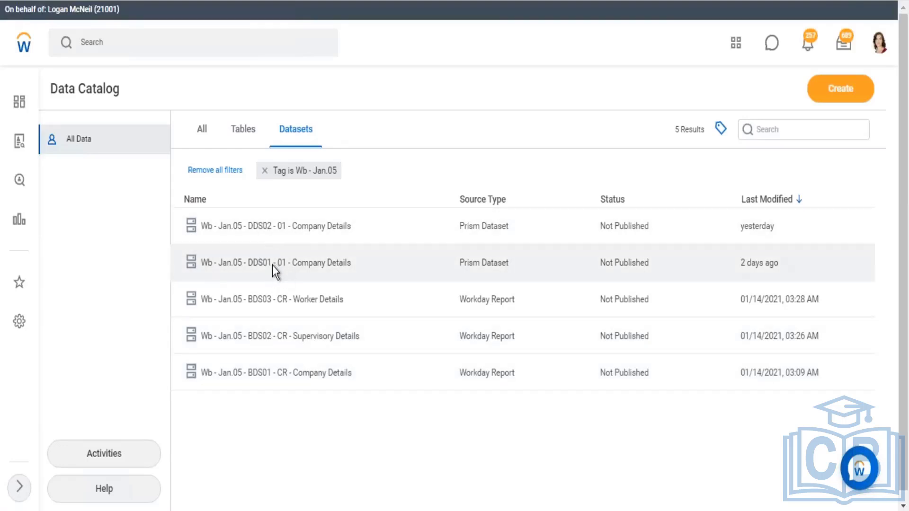
key(ctrl+Tab)
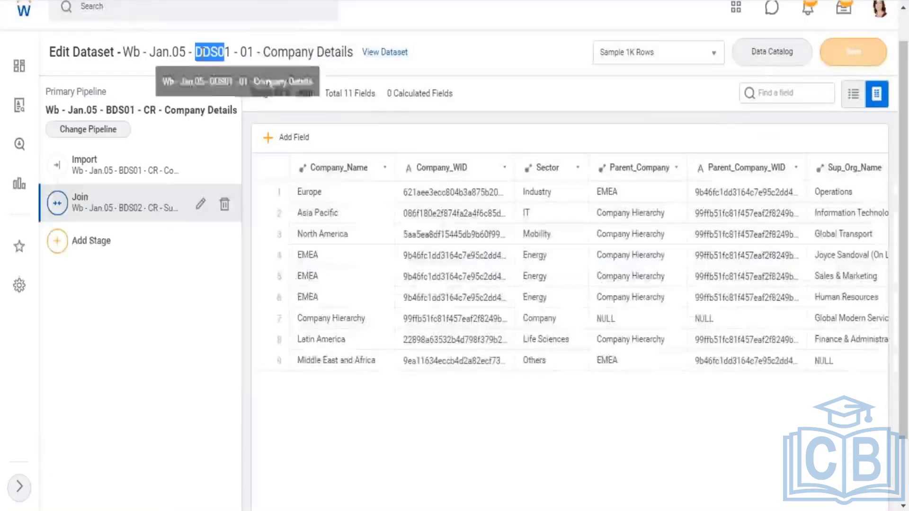
click(247, 54)
key(ctrl+Tab)
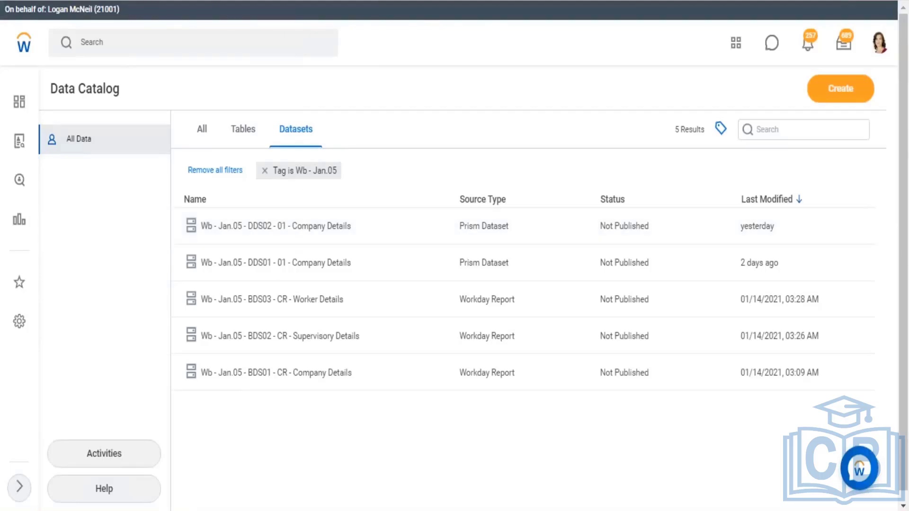
key(ctrl+Tab)
- Create a derived dataset based on Wb - Jan.05 - DDS01 - 01 - Company Details, searching the sources for jan.05
click(856, 94)
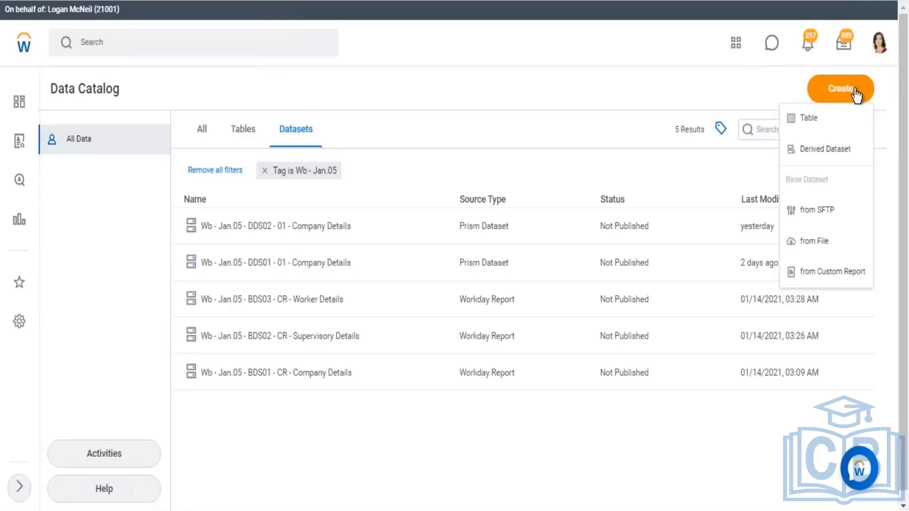
click(824, 150)
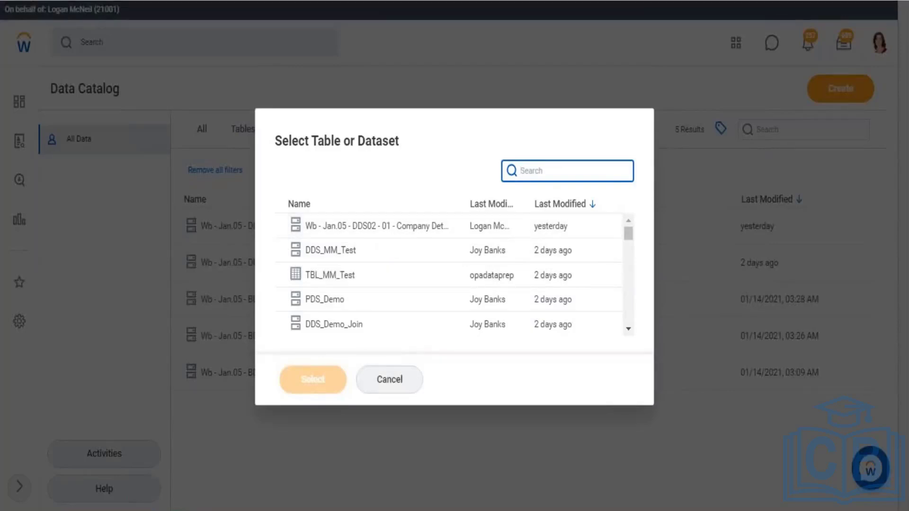
text(jan.05)
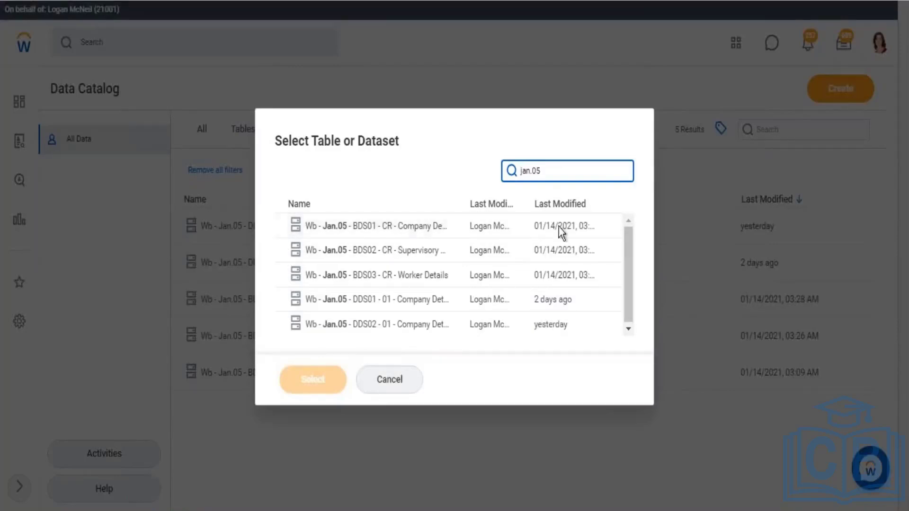
click(400, 299)
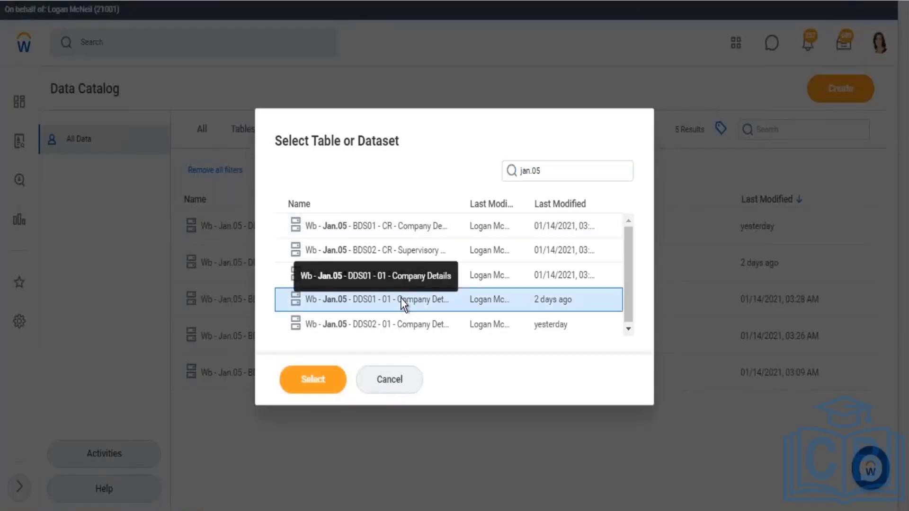
click(314, 382)
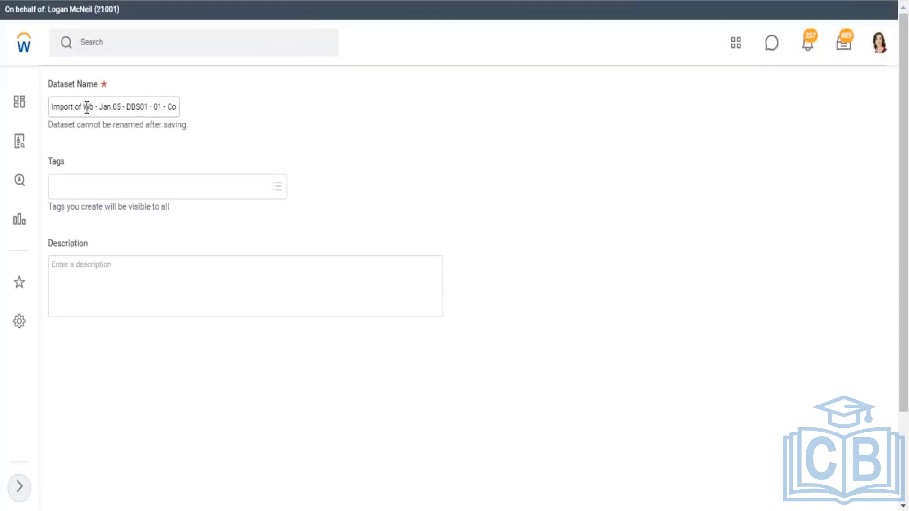
- Name the dataset Wb - Jan.05 - DDS03 - 02 - Company Details, removing the "Import of" prefix
click(87, 108)
key(BackSpace)
key(BackSpace)
key(BackSpace)
key(BackSpace)
key(BackSpace)
key(BackSpace)
key(BackSpace)
key(BackSpace)
key(BackSpace)
key(BackSpace)
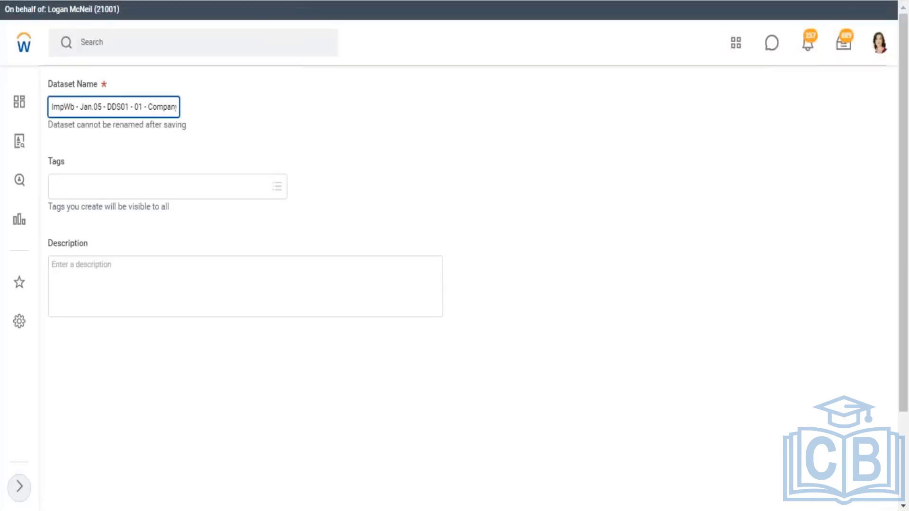
key(Right)
key(Right)
key(Right)
key(Right)
key(Right)
key(Right)
key(Right)
key(Right)
key(Right)
key(Right)
key(Right)
key(Right)
key(Right)
key(Right)
key(Right)
key(Right)
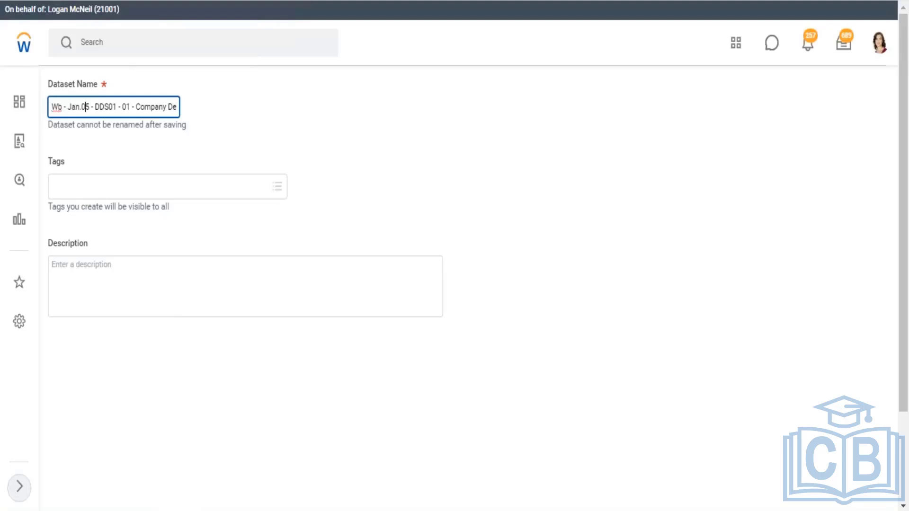
key(Right)
key(BackSpace)
text(3)
key(Right)
key(Right)
key(BackSpace)
text(2)
drag(123, 109, 128, 110)
- Tag the new dataset with Wb - Jan.05 and save it
click(81, 190)
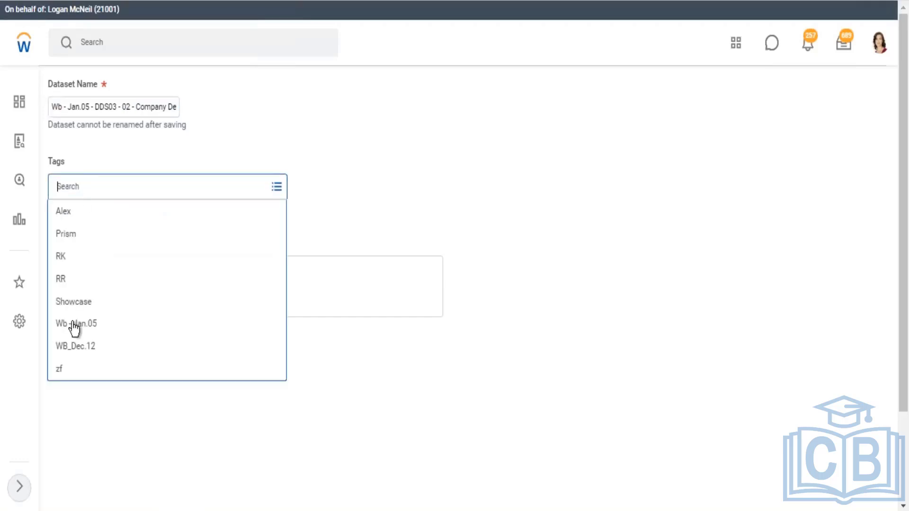
click(78, 323)
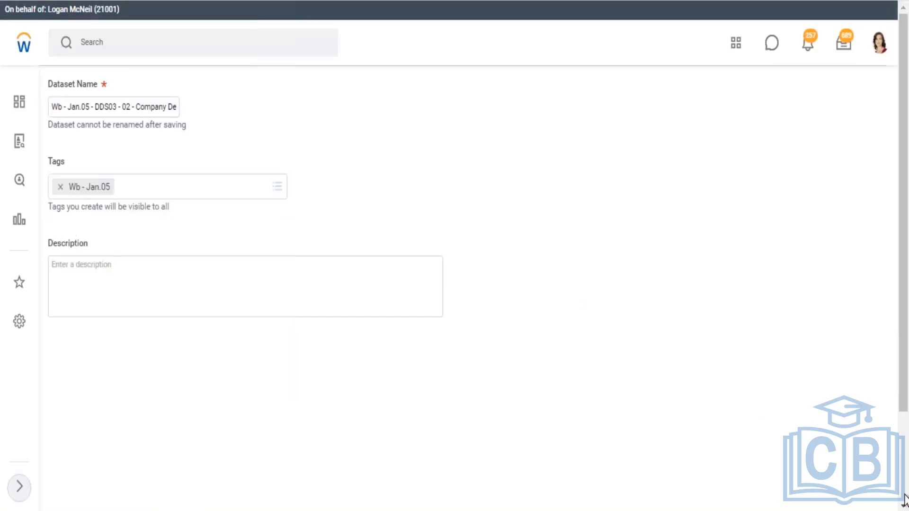
scroll(572, 291, down, 3)
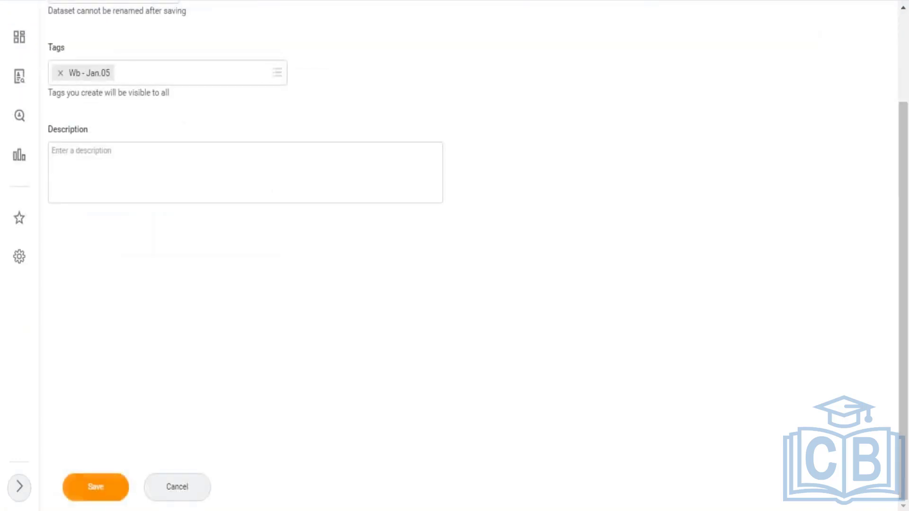
click(96, 487)
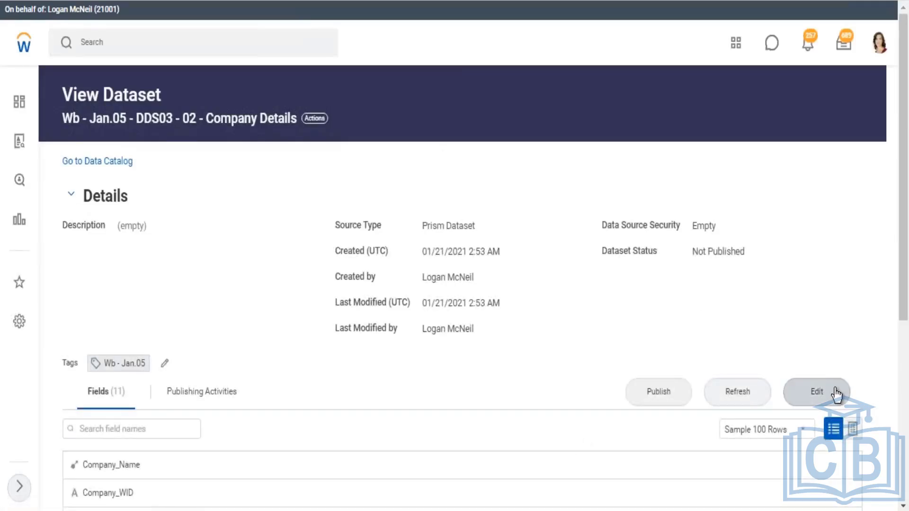
- Open the DDS03 dataset for editing and check its primary pipeline against the DDS01 dataset
click(816, 392)
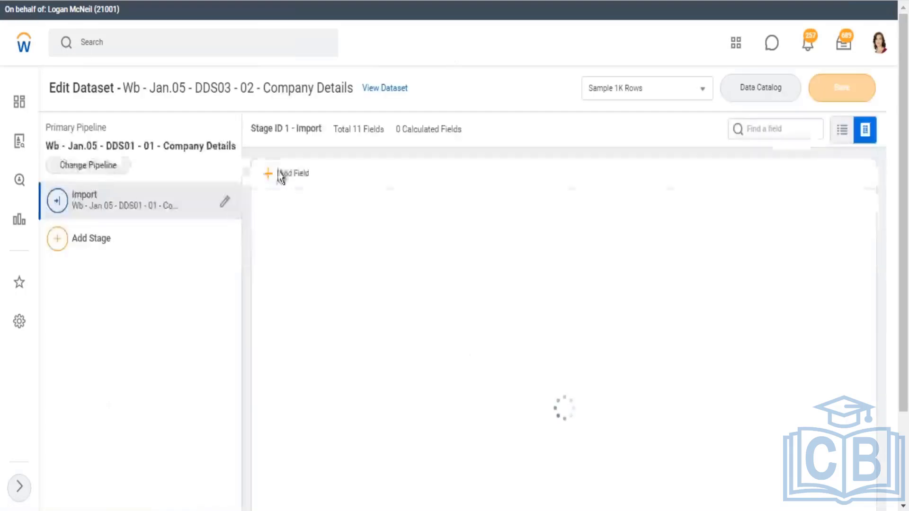
drag(194, 88, 241, 88)
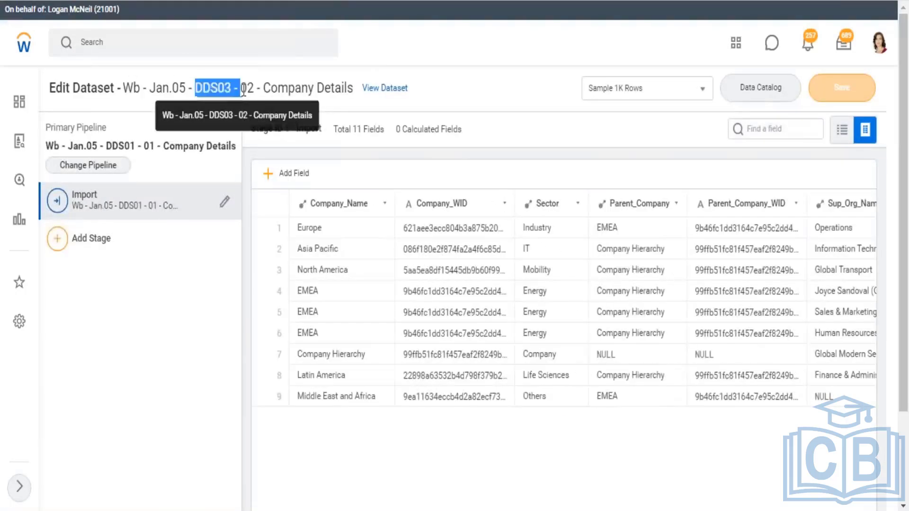
drag(106, 146, 144, 146)
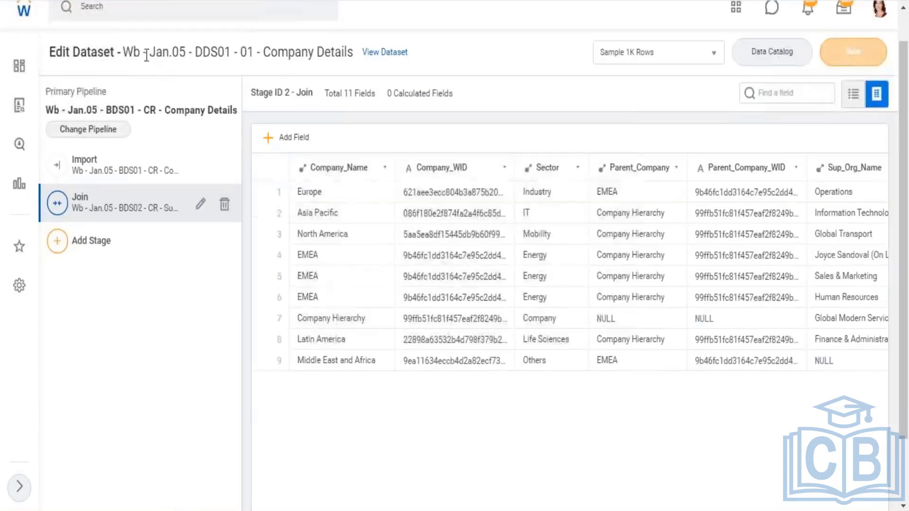
drag(192, 52, 225, 52)
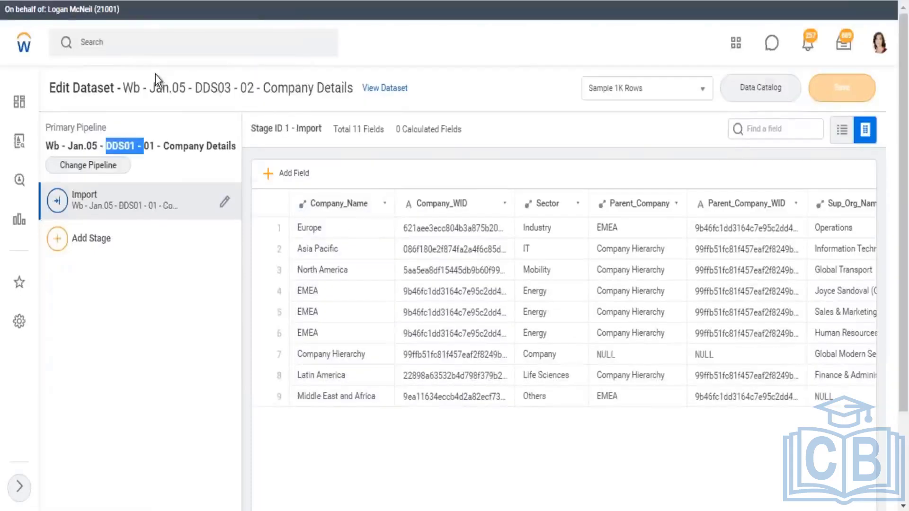
drag(204, 88, 239, 90)
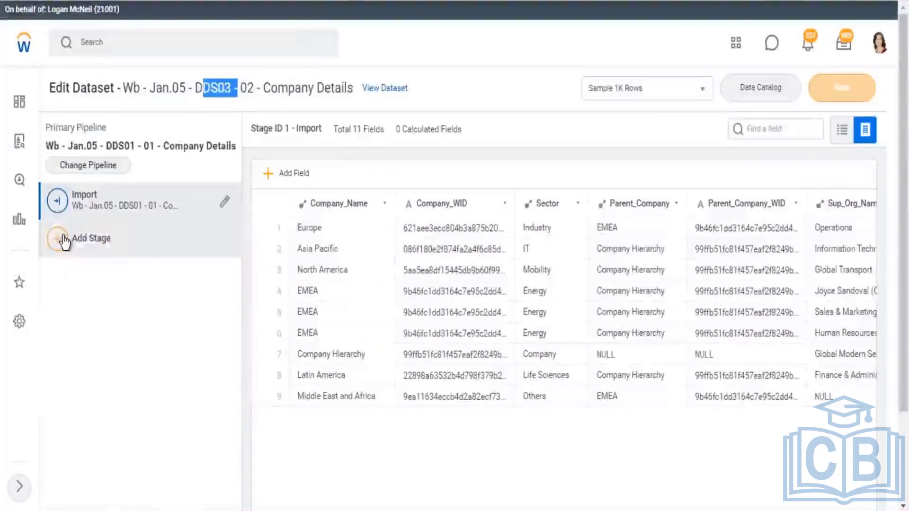
- Add a Union stage that combines the primary pipeline with Wb - Jan.05 - DDS02 - 01 - Company Details
click(63, 241)
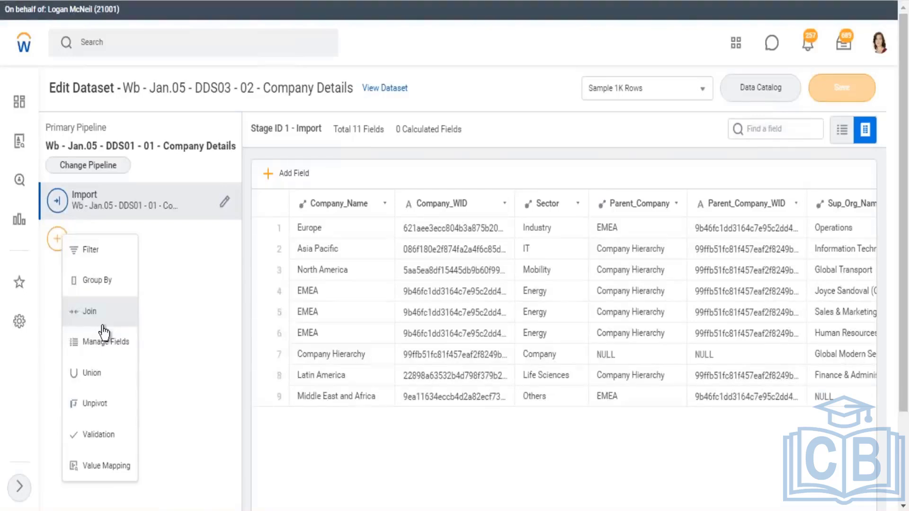
click(90, 373)
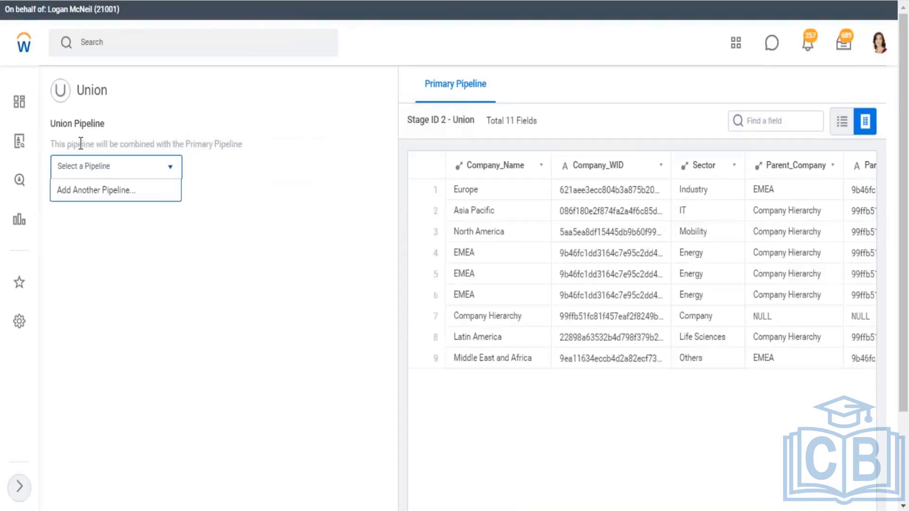
drag(78, 144, 250, 152)
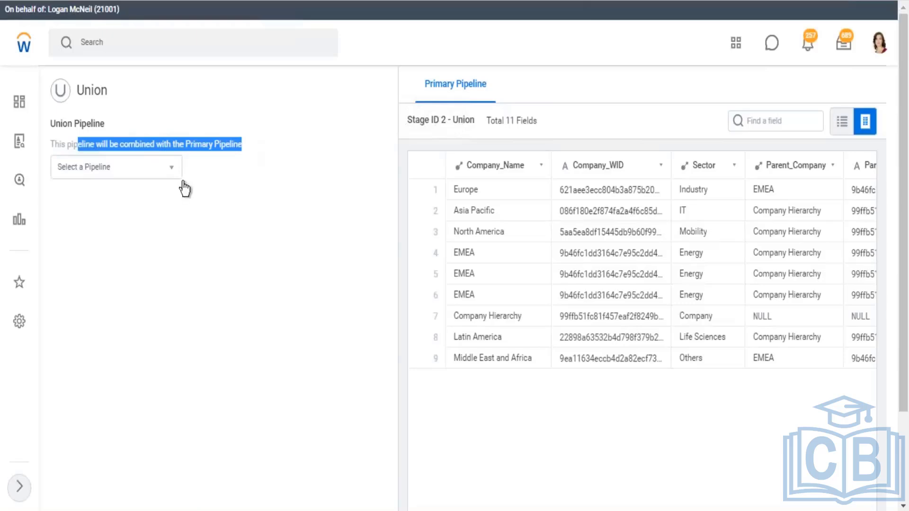
click(172, 169)
click(109, 201)
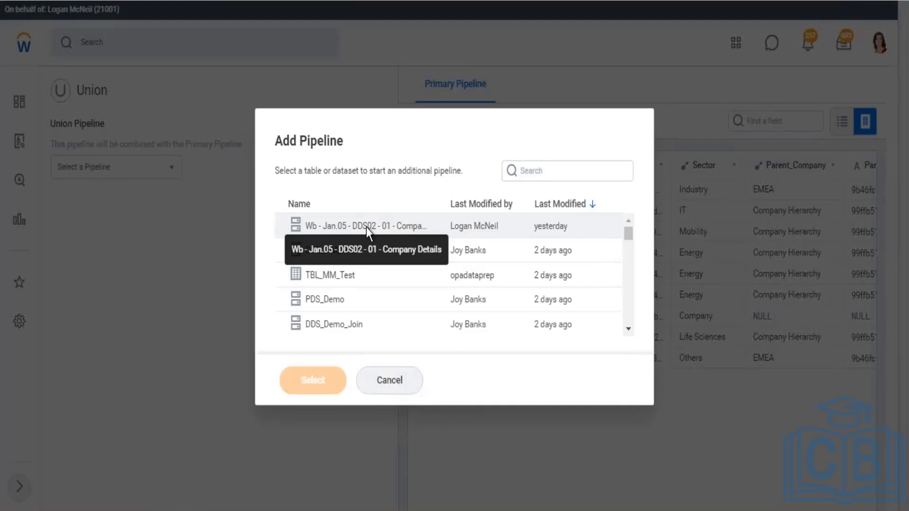
click(366, 226)
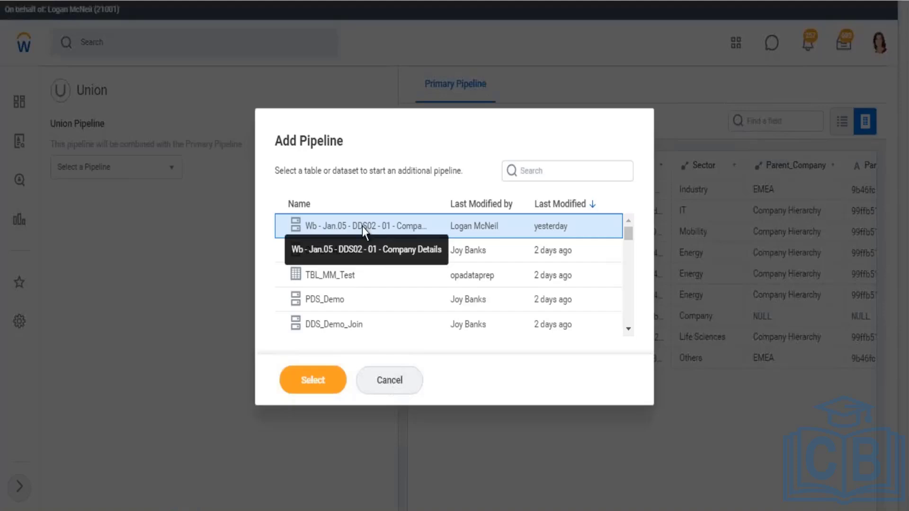
click(314, 384)
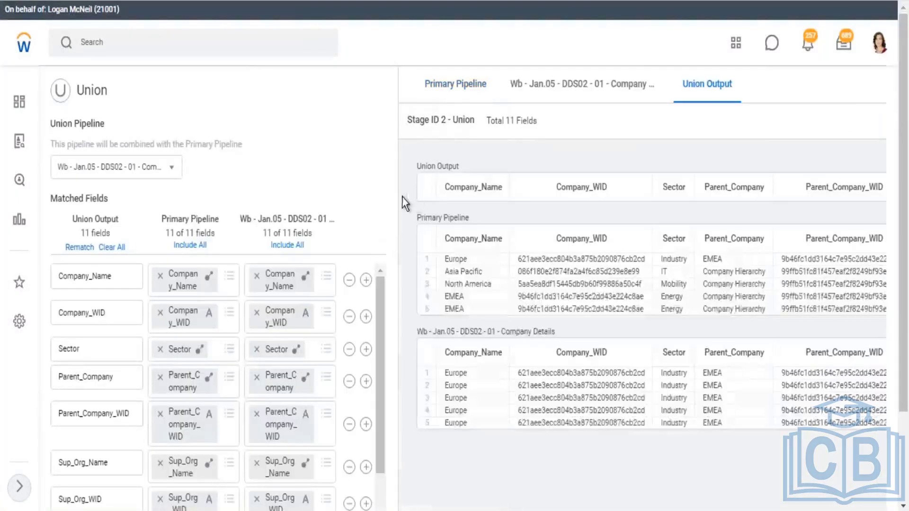
- Examine the union preview, comparing the Union Output fields with the primary pipeline and DDS02 rows
scroll(421, 152, down, 2)
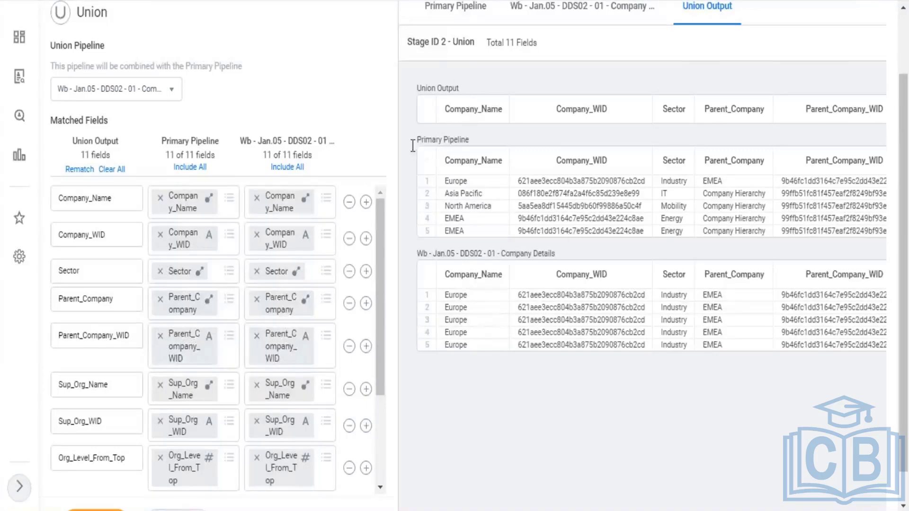
drag(420, 141, 466, 140)
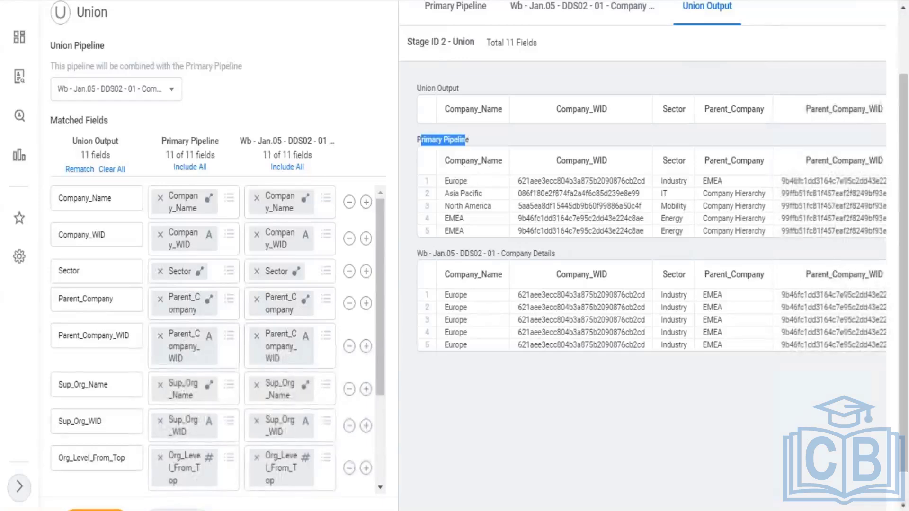
scroll(905, 461, down, 1)
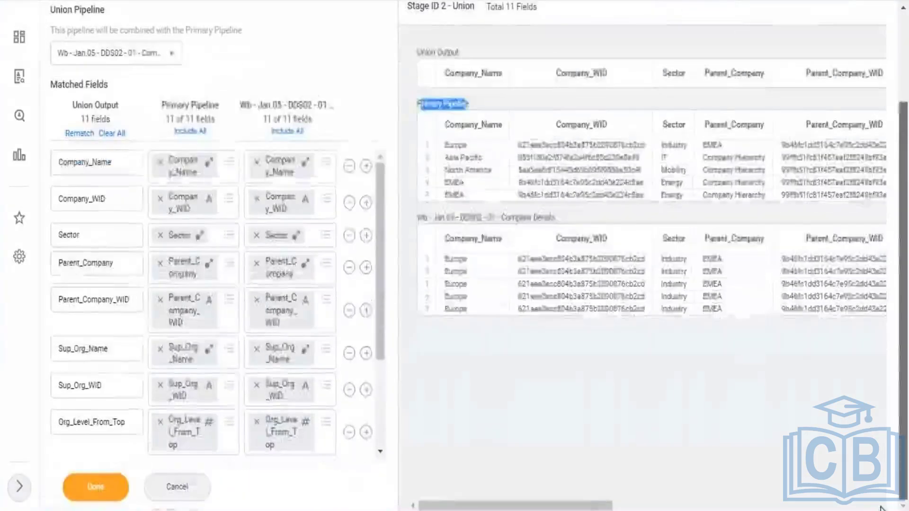
drag(601, 508, 625, 507)
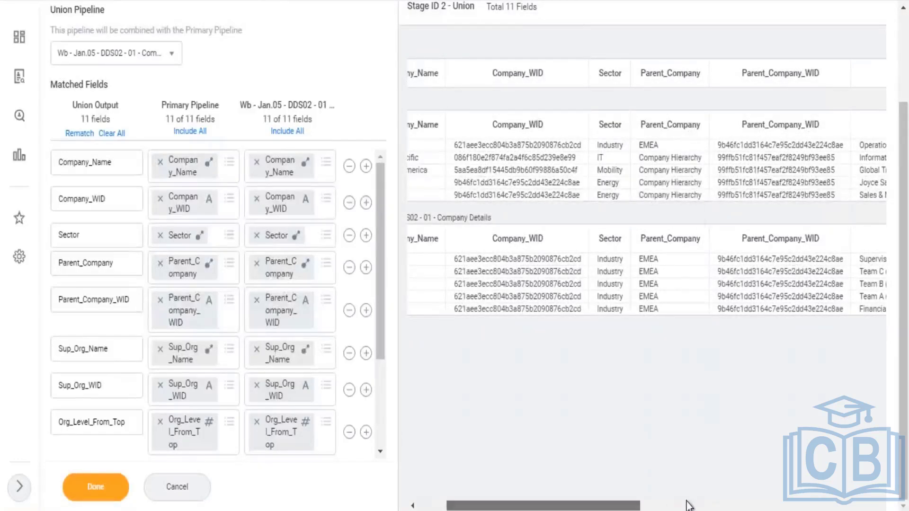
drag(690, 505, 452, 505)
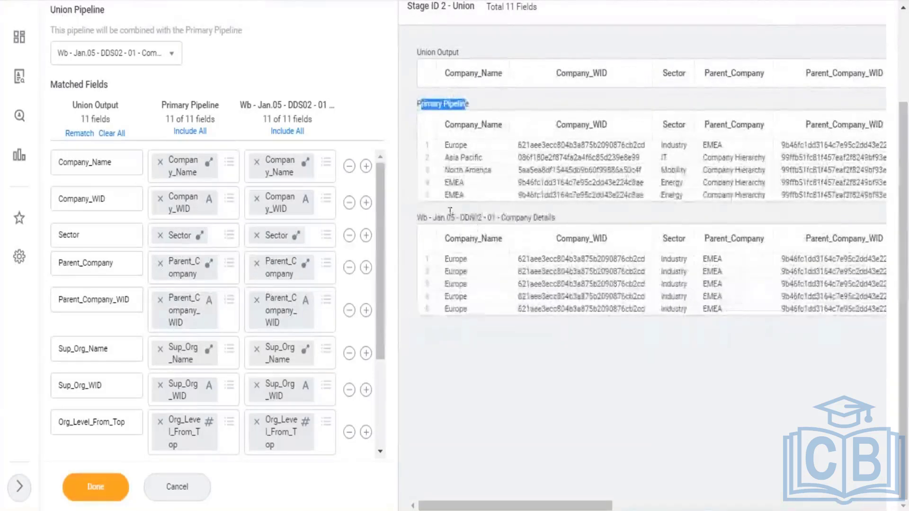
drag(447, 217, 555, 218)
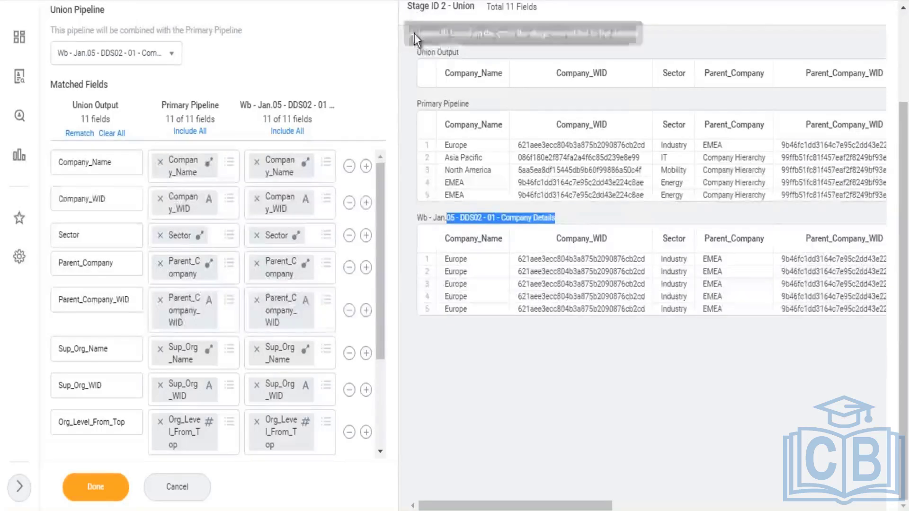
drag(419, 52, 463, 50)
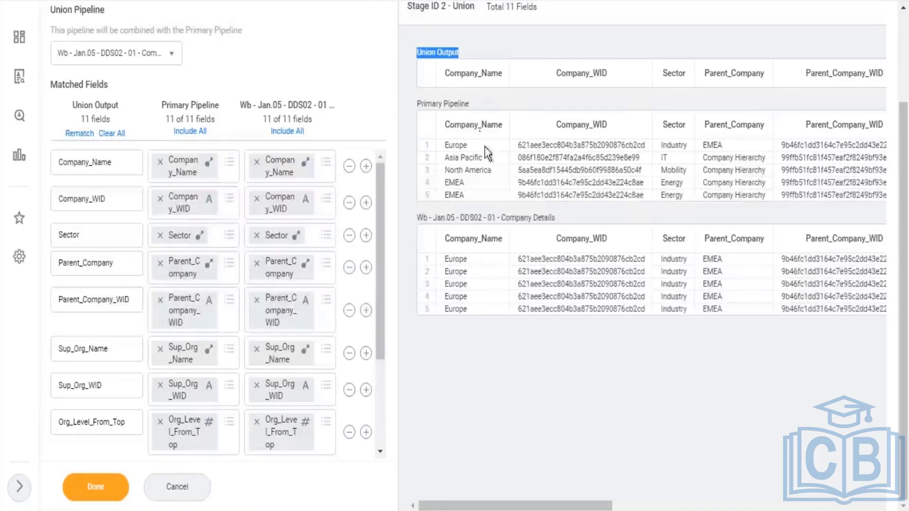
- Compare the Company_Name and Company_WID columns of the primary pipeline and DDS02 with the Union Output fields
drag(445, 122, 493, 124)
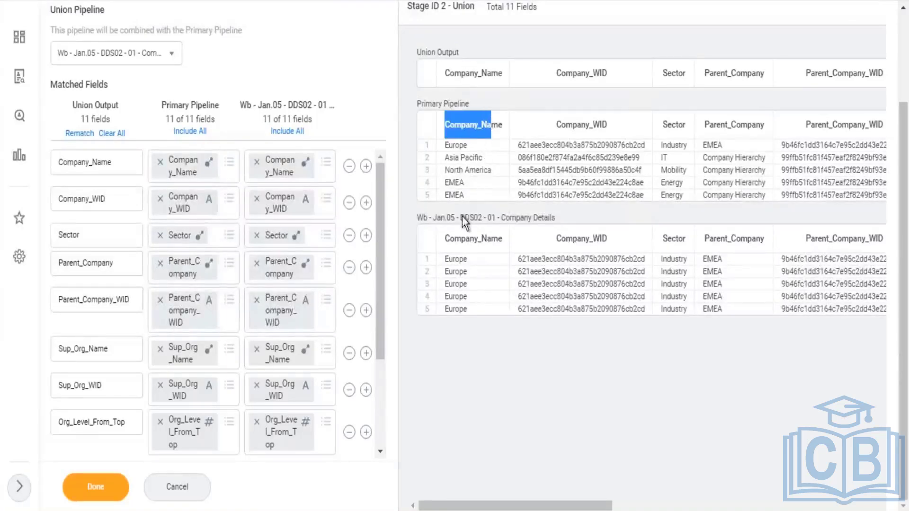
drag(450, 244, 493, 239)
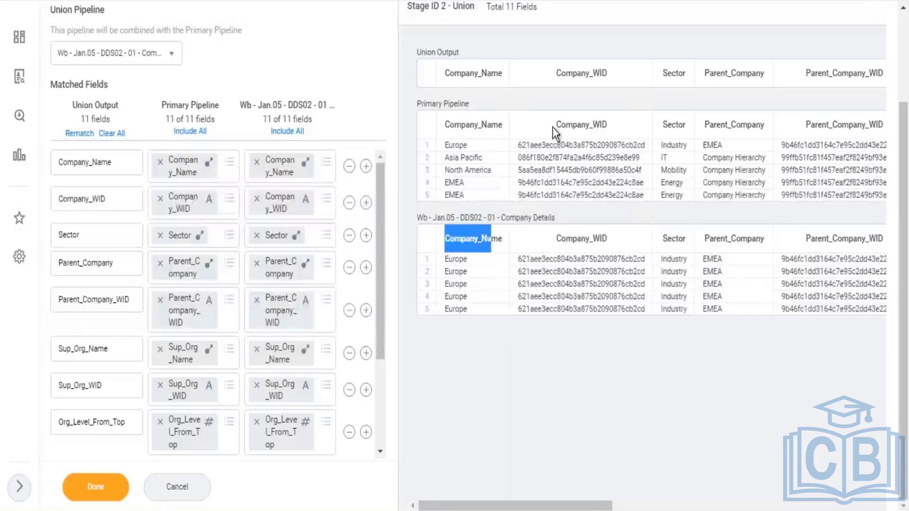
click(616, 128)
double_click(616, 128)
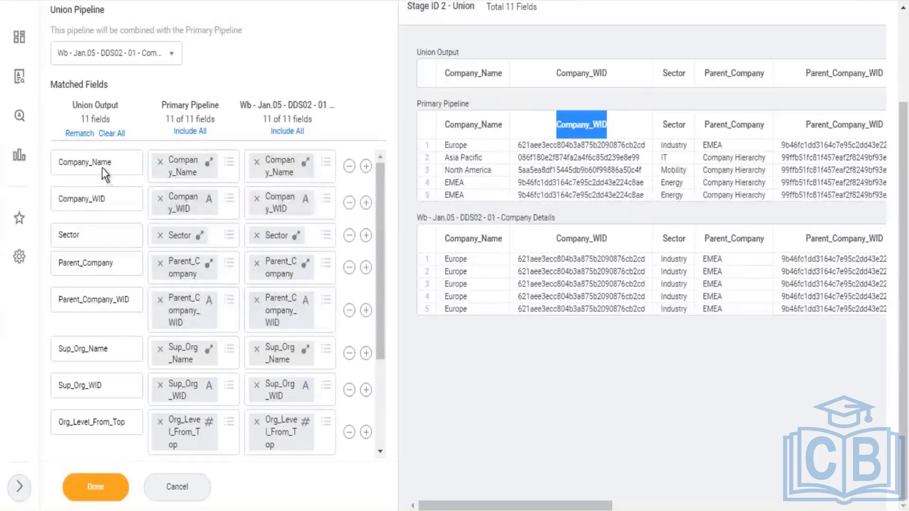
drag(77, 107, 119, 107)
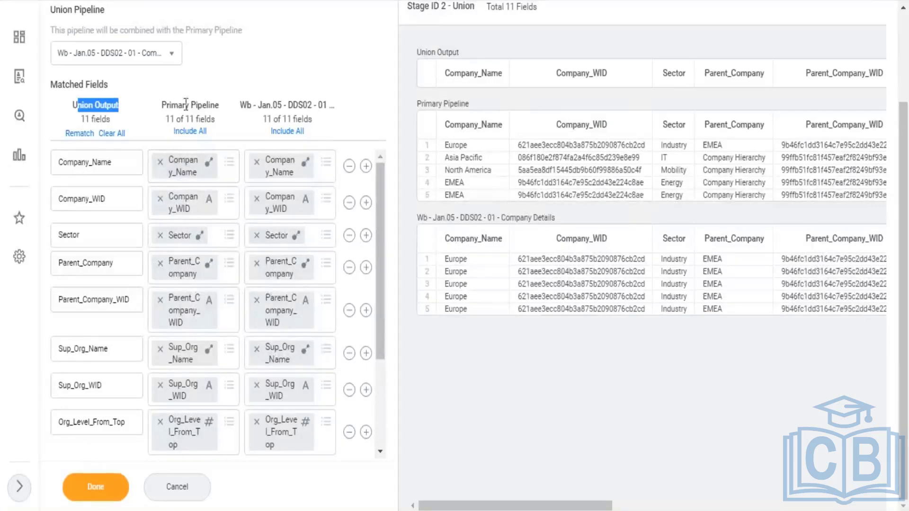
drag(178, 106, 211, 106)
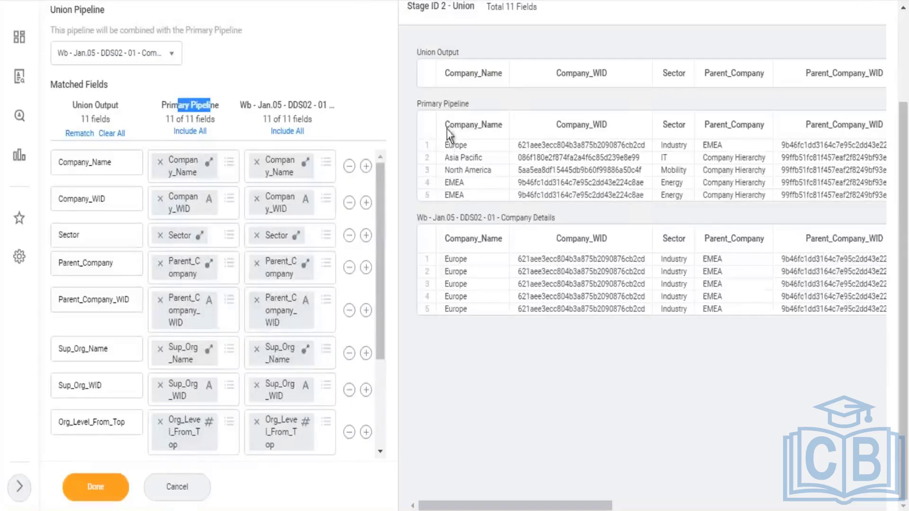
drag(446, 127, 494, 125)
drag(449, 239, 502, 236)
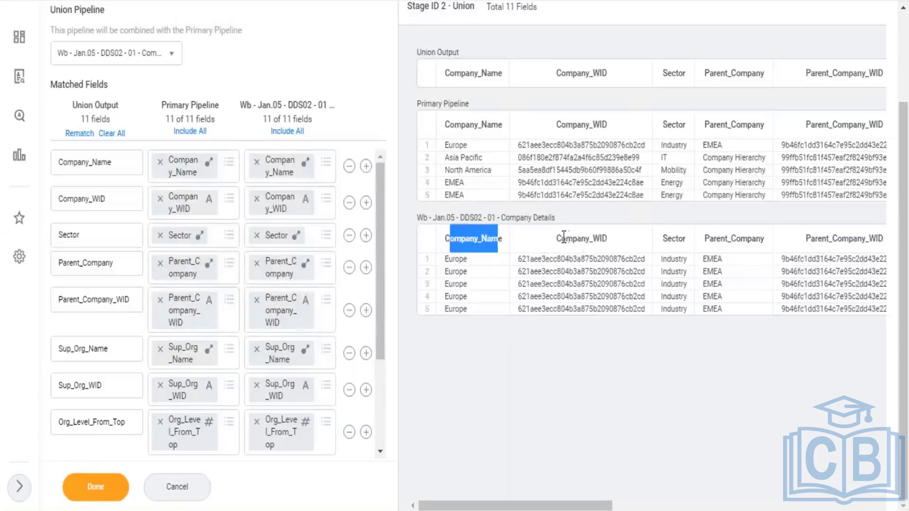
drag(561, 239, 865, 239)
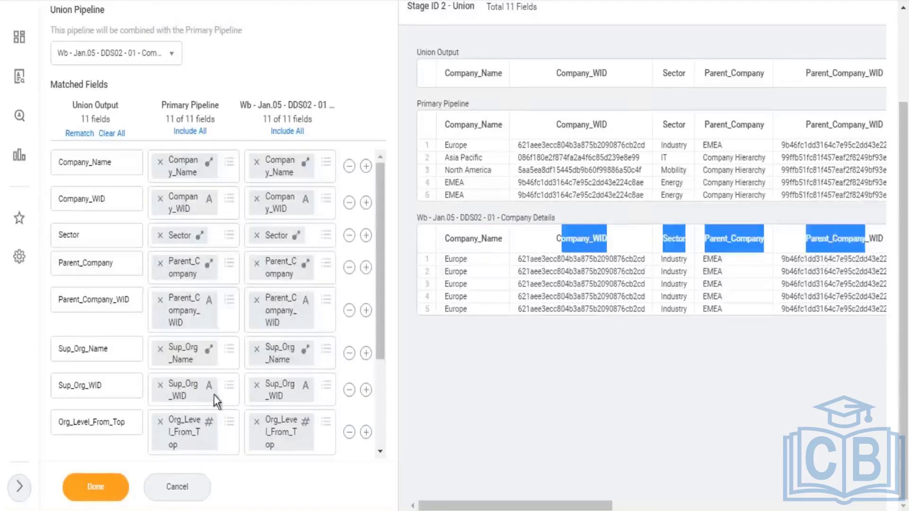
click(629, 353)
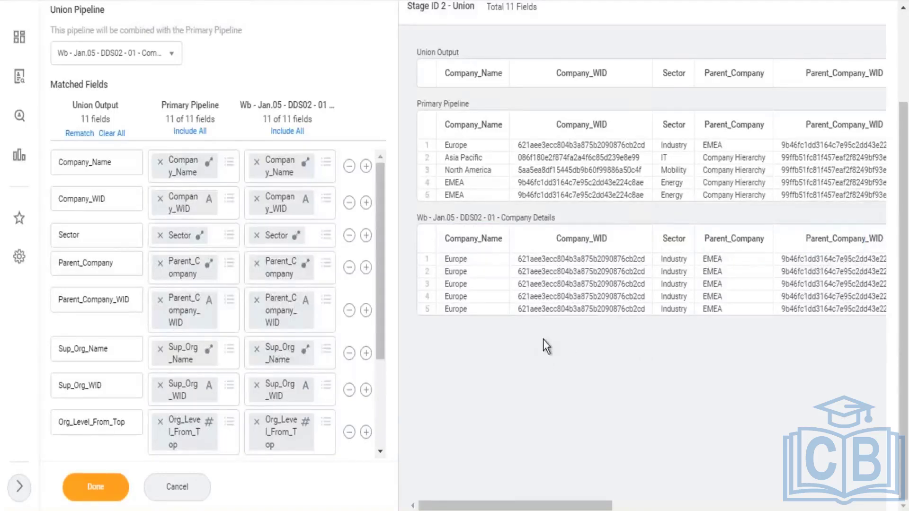
- Check that Company_Name and Company_WID correspond between the Primary Pipeline and Wb - Jan.05 - DDS02 - 01 - Company Details previews
scroll(490, 152, up, 2)
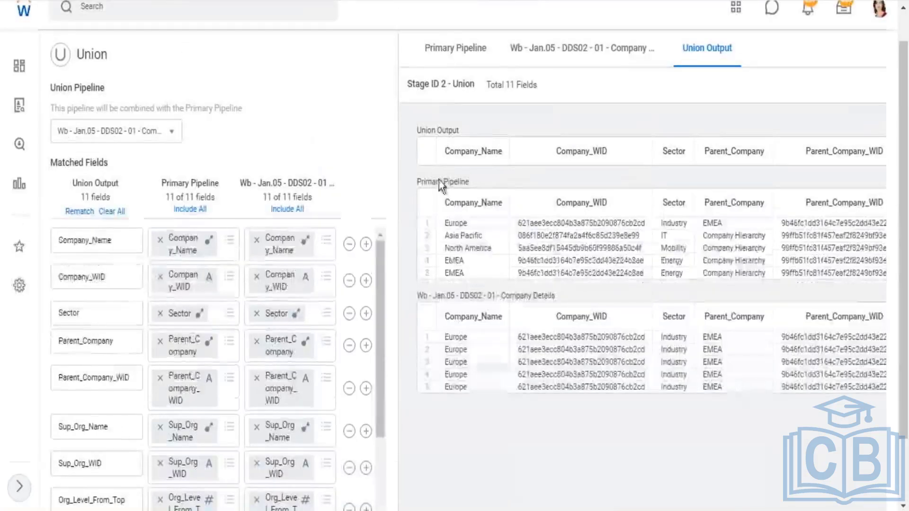
drag(424, 182, 467, 183)
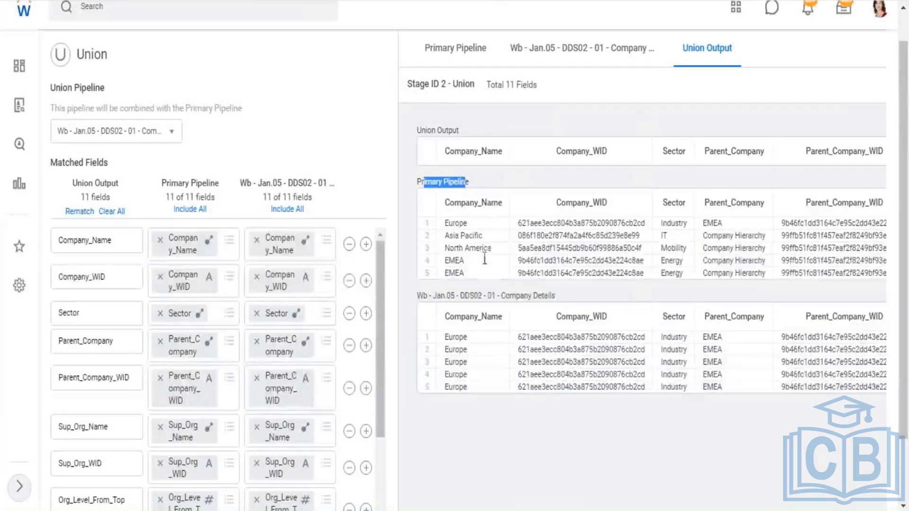
drag(477, 296, 548, 296)
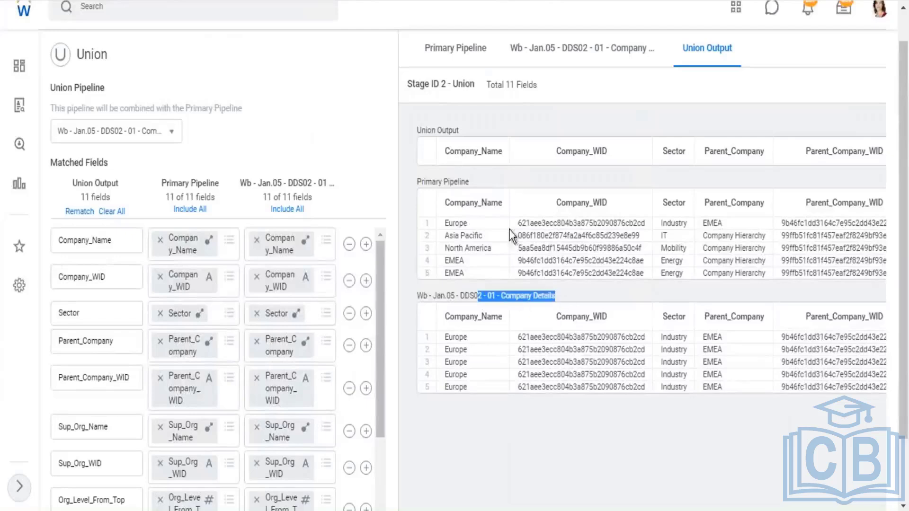
drag(455, 203, 487, 201)
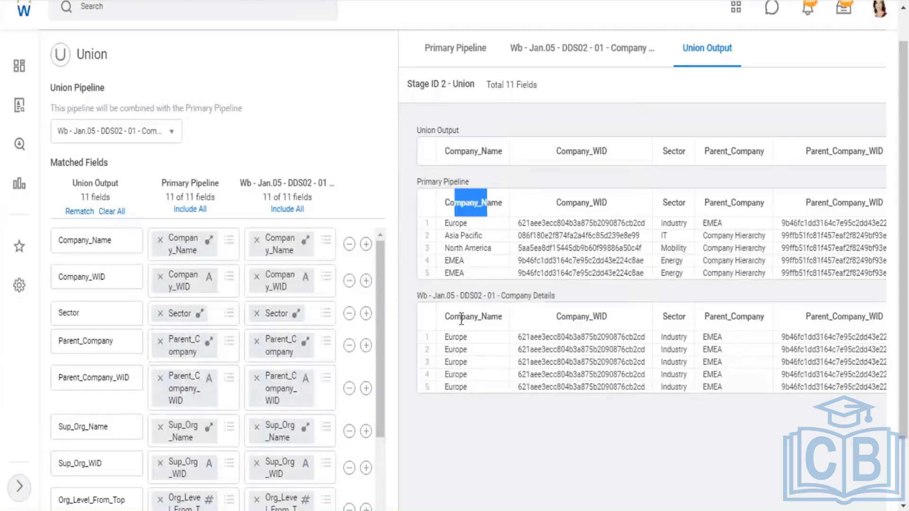
drag(462, 320, 493, 316)
drag(561, 203, 598, 203)
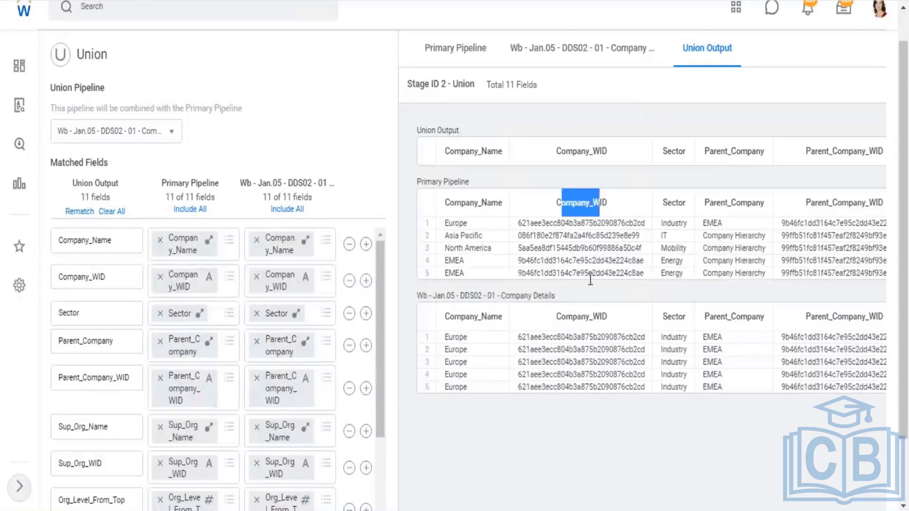
drag(572, 316, 606, 316)
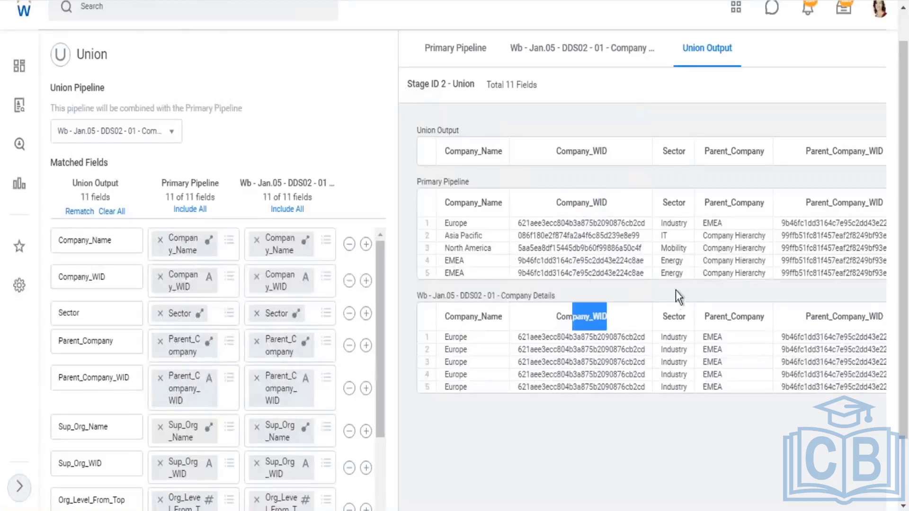
- Review the Matched Fields for both pipelines and the alternative DDS02 fields available for the Company_Name match
scroll(114, 212, down, 2)
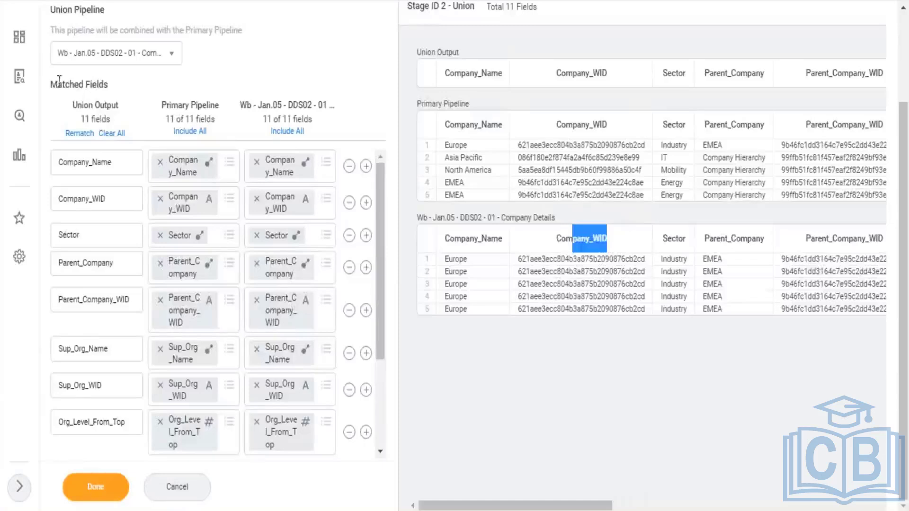
drag(50, 83, 109, 81)
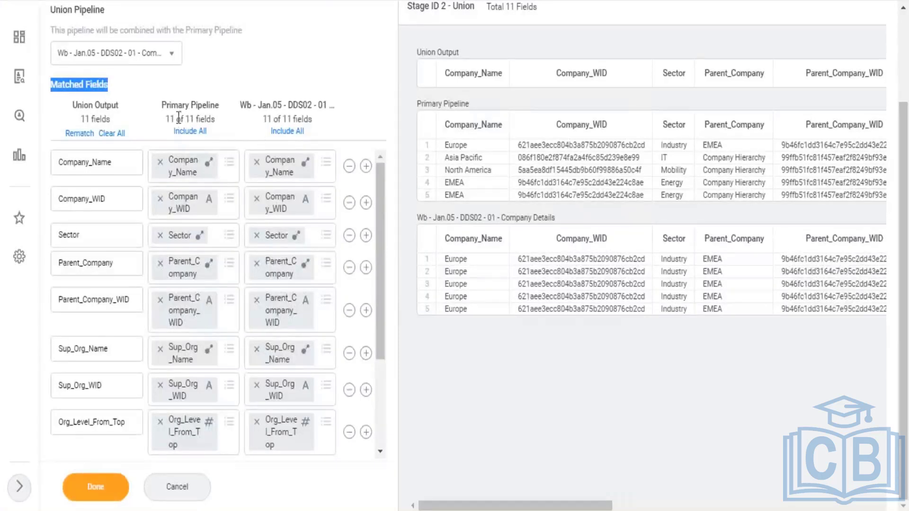
drag(171, 119, 209, 105)
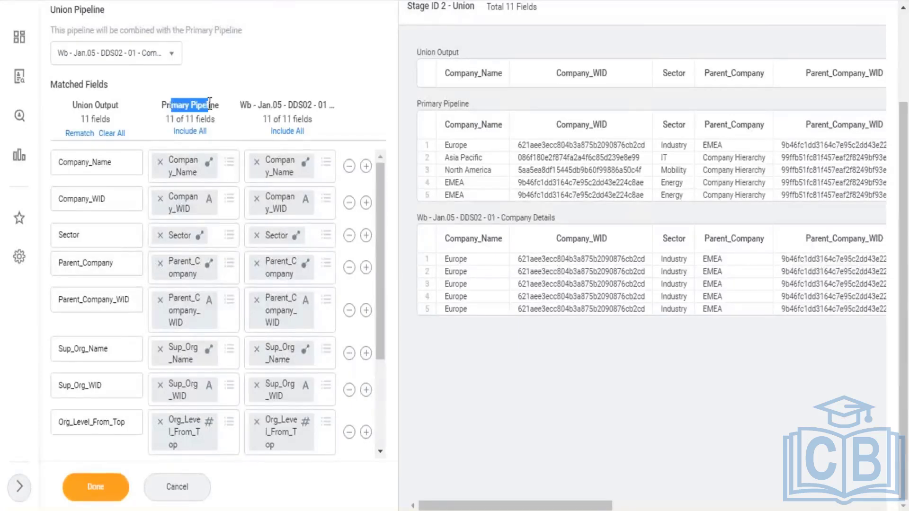
drag(267, 118, 325, 120)
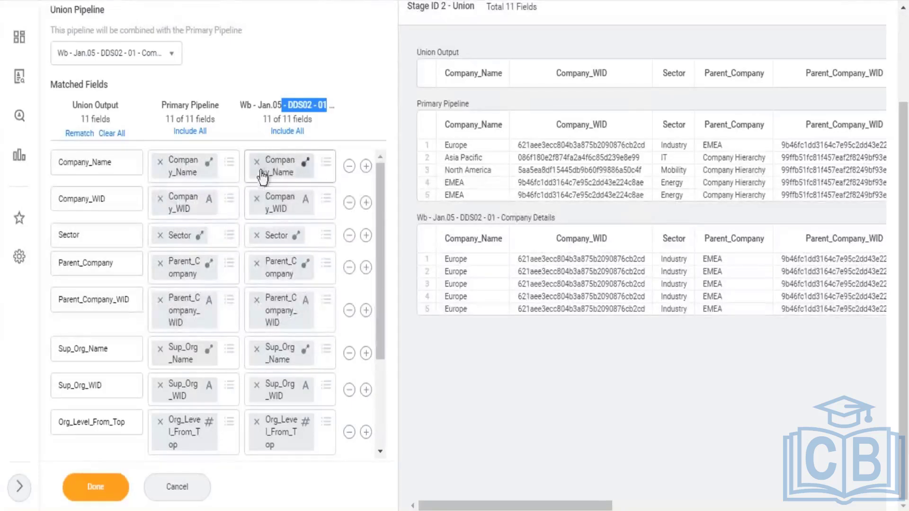
click(329, 167)
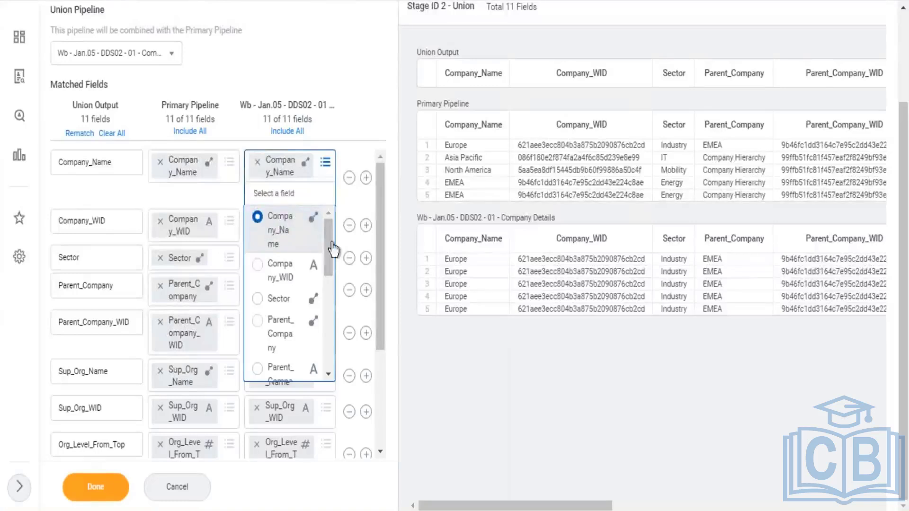
drag(331, 246, 331, 365)
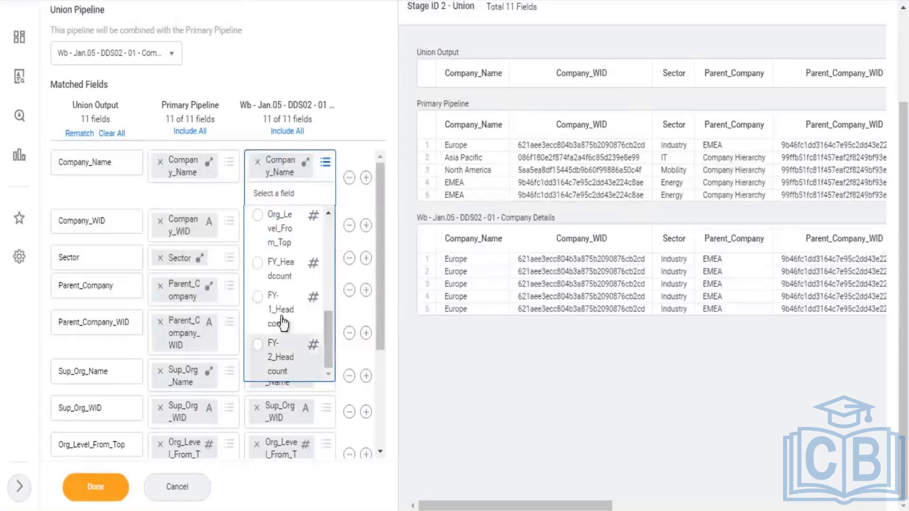
click(383, 69)
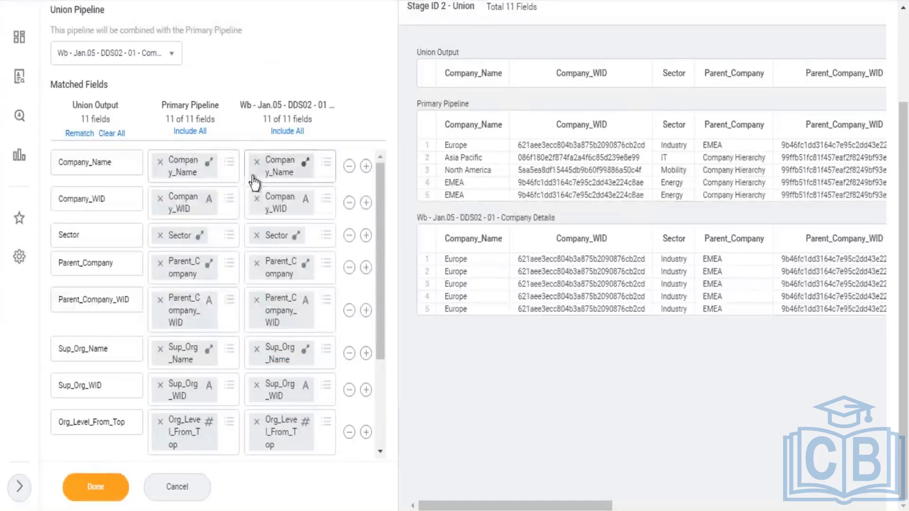
double_click(117, 163)
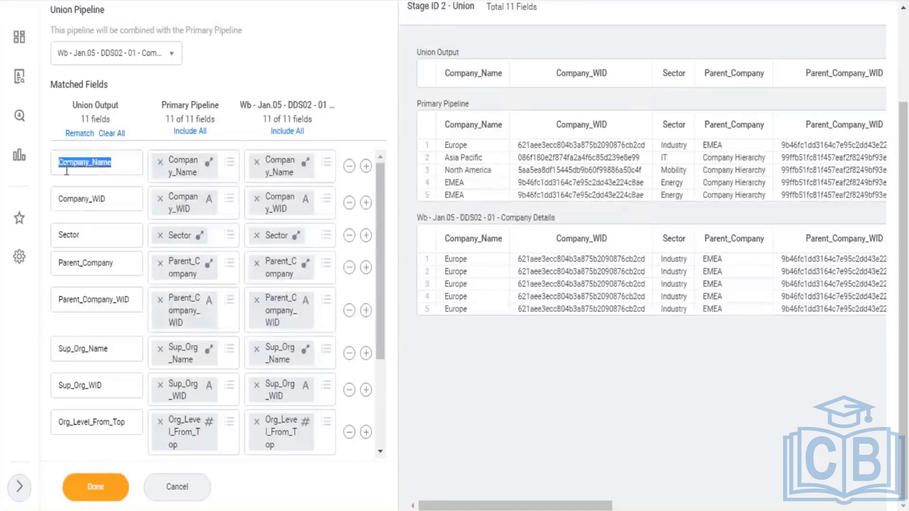
click(92, 163)
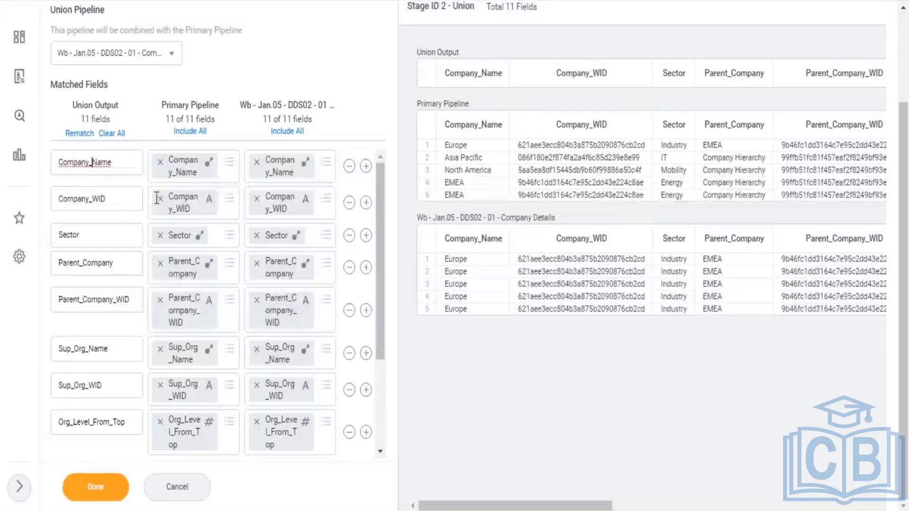
key(BackSpace)
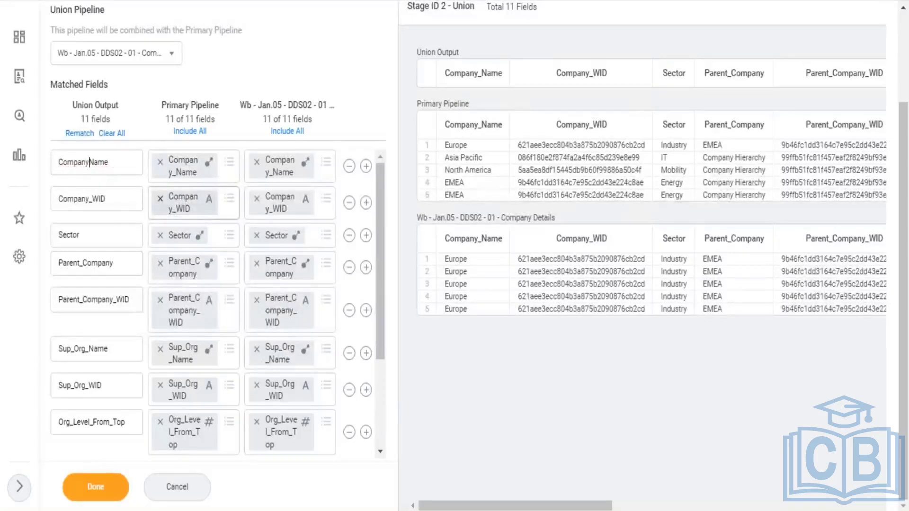
text(_)
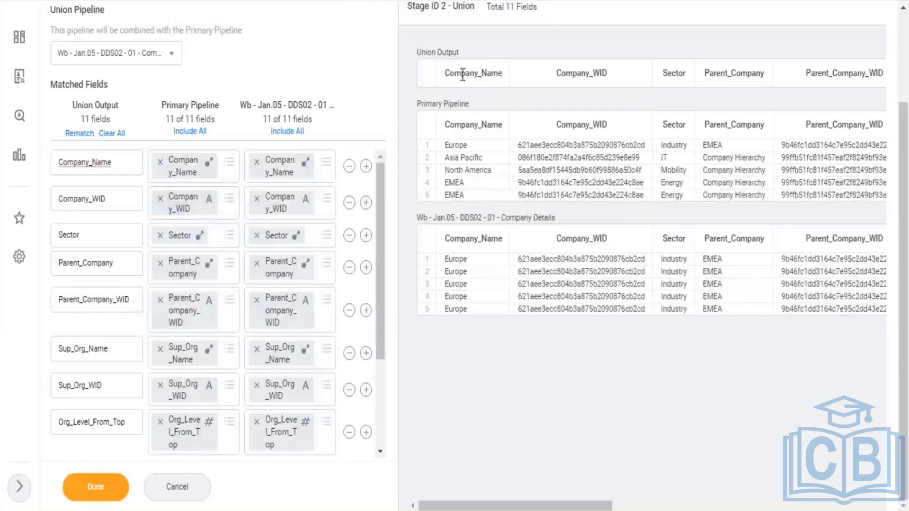
- Check the remaining union output fields and their matches through FY-2_Headcount, and apply the Union stage
drag(463, 75, 907, 79)
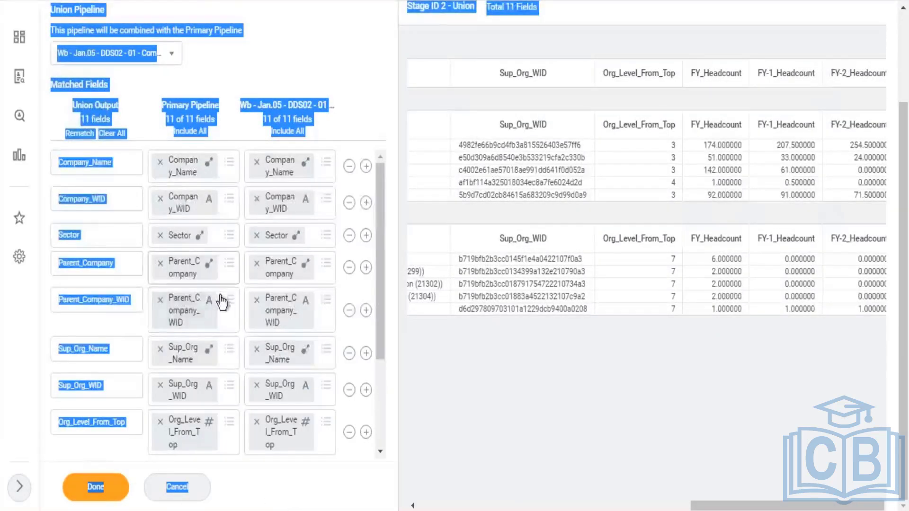
scroll(219, 307, down, 3)
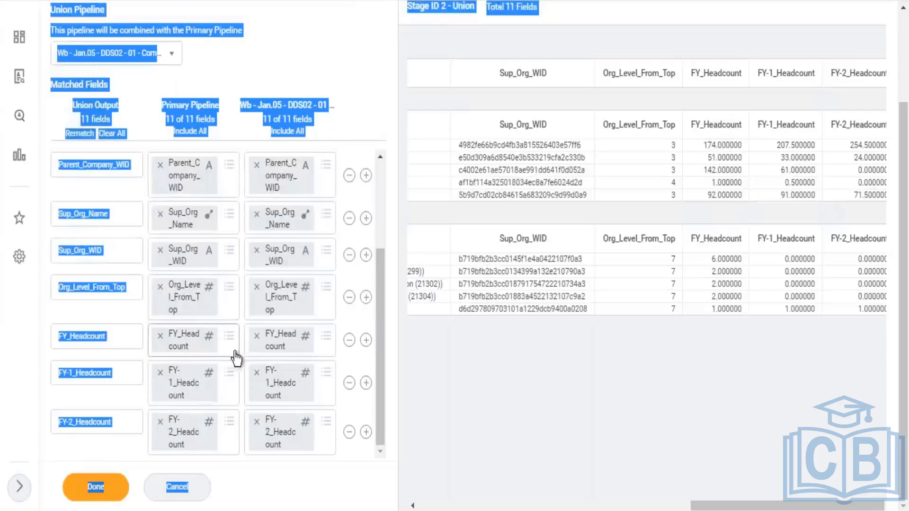
click(96, 488)
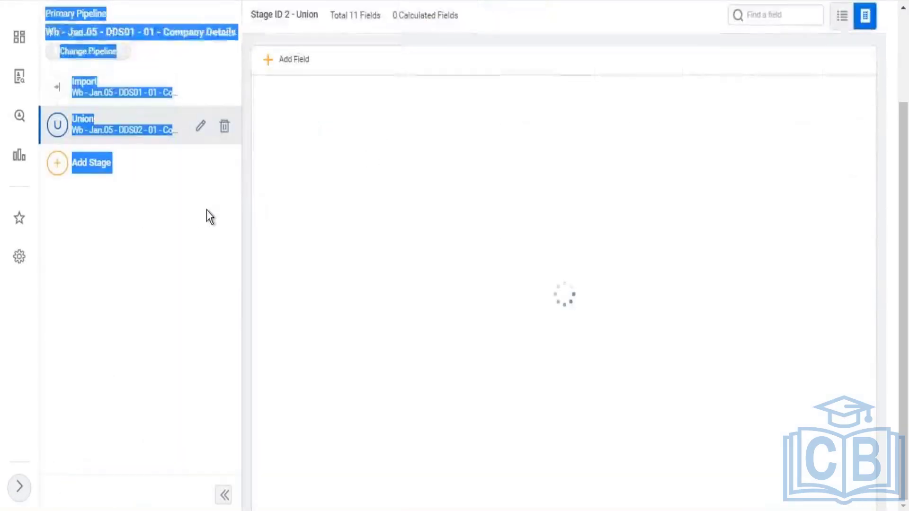
click(193, 206)
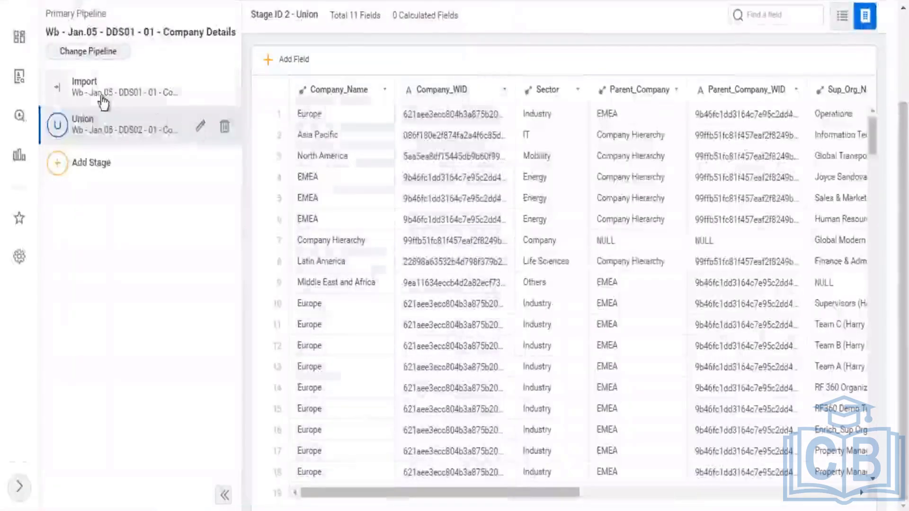
- Compare the rows of the Import stage with the combined rows of the Union stage
click(121, 97)
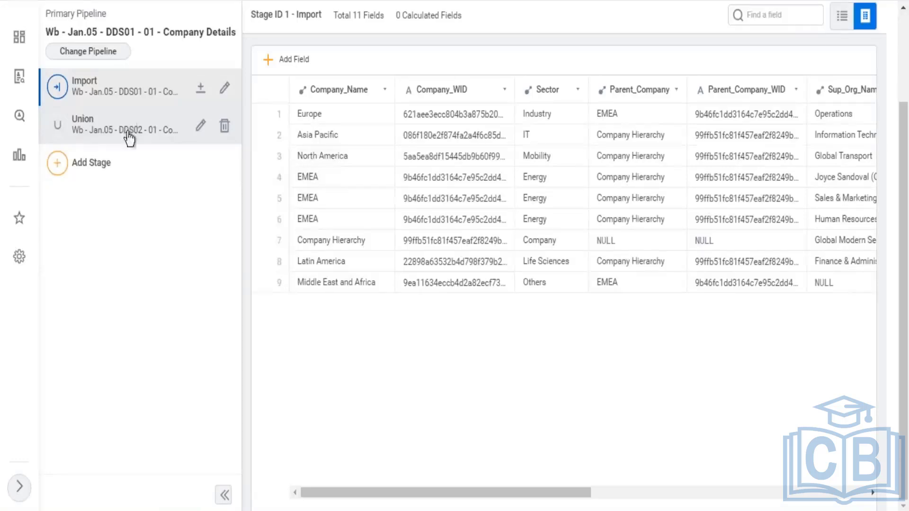
click(90, 128)
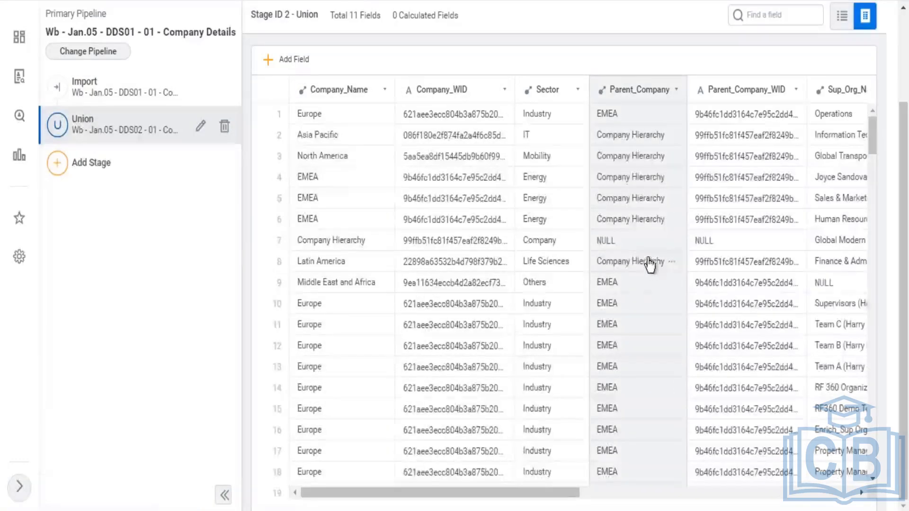
scroll(653, 327, down, 10)
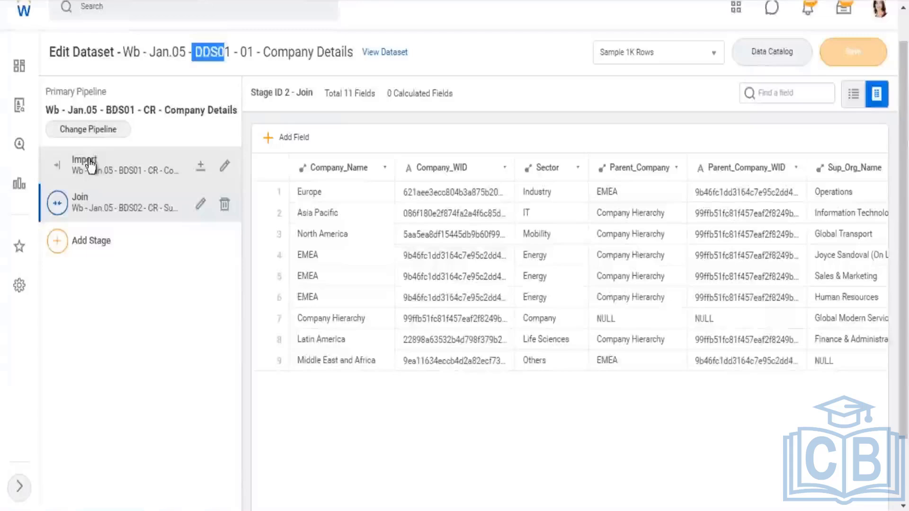
- In the Wb - Jan.05 - DDS01 - 01 - Company Details dataset, inspect the rows of the Import and Join stages
click(91, 166)
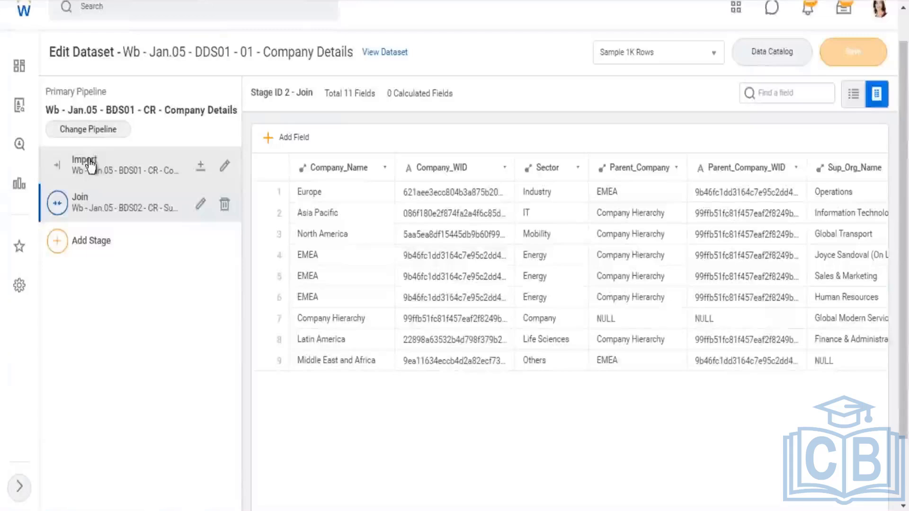
click(175, 163)
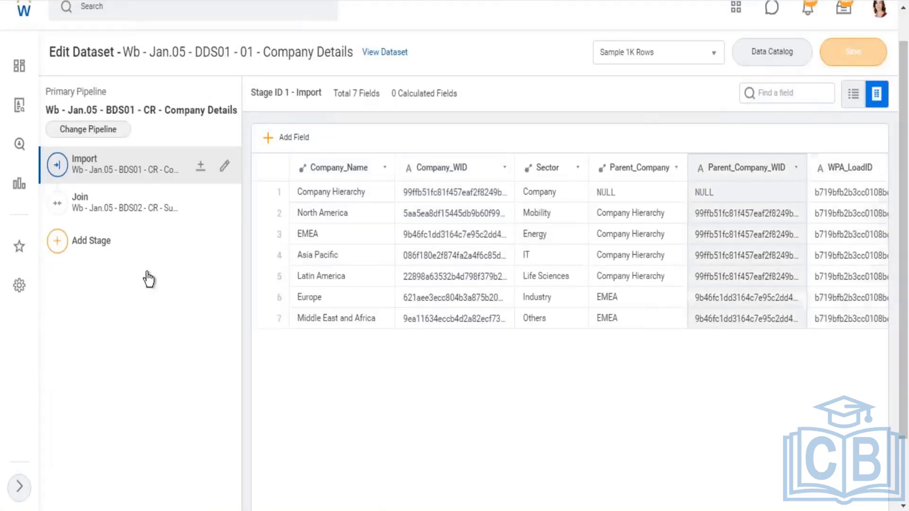
click(101, 208)
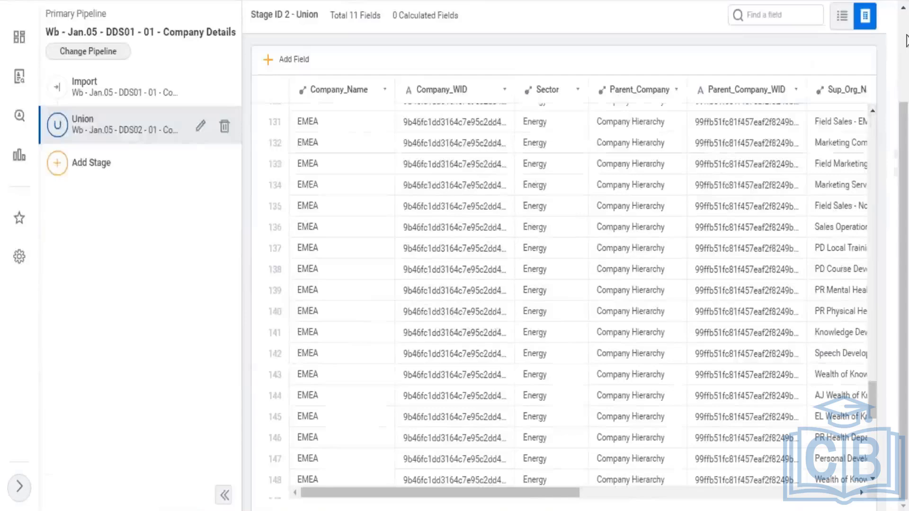
- Save the Wb - Jan.05 - DDS03 - 02 - Company Details dataset with its Union stage
scroll(906, 40, up, 3)
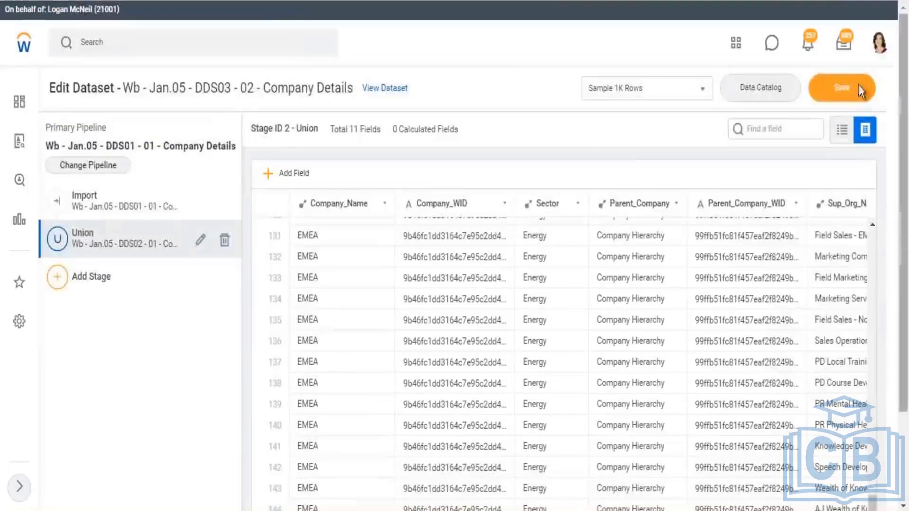
click(857, 88)
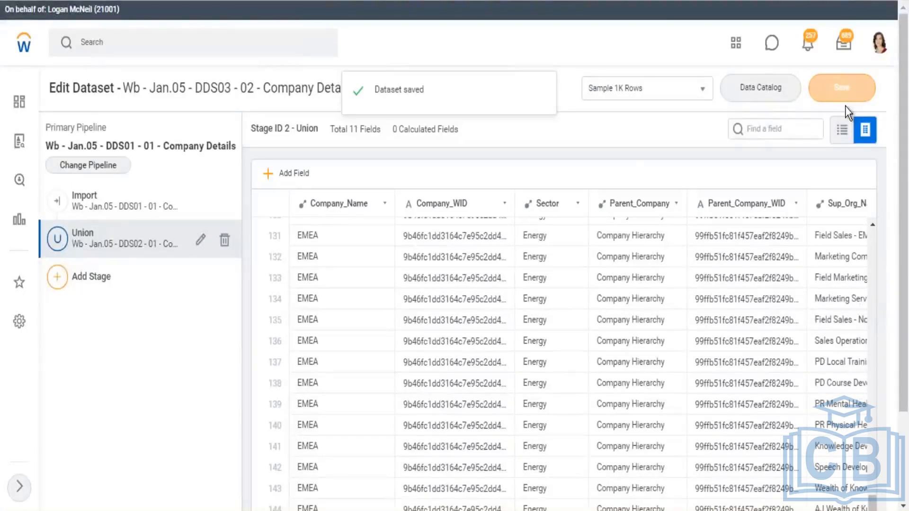
- Switch to the Excel notes workbook and relabel cell A5 as "Stages"
key(alt+Tab)
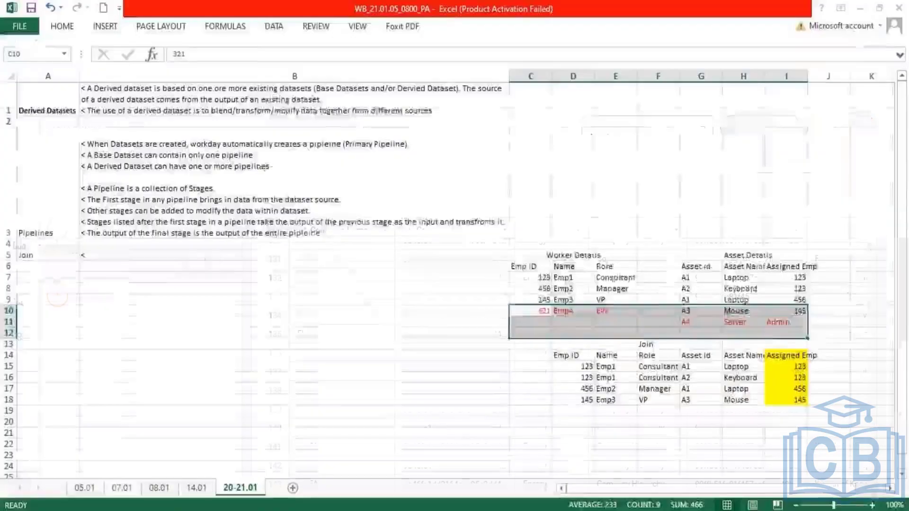
click(99, 259)
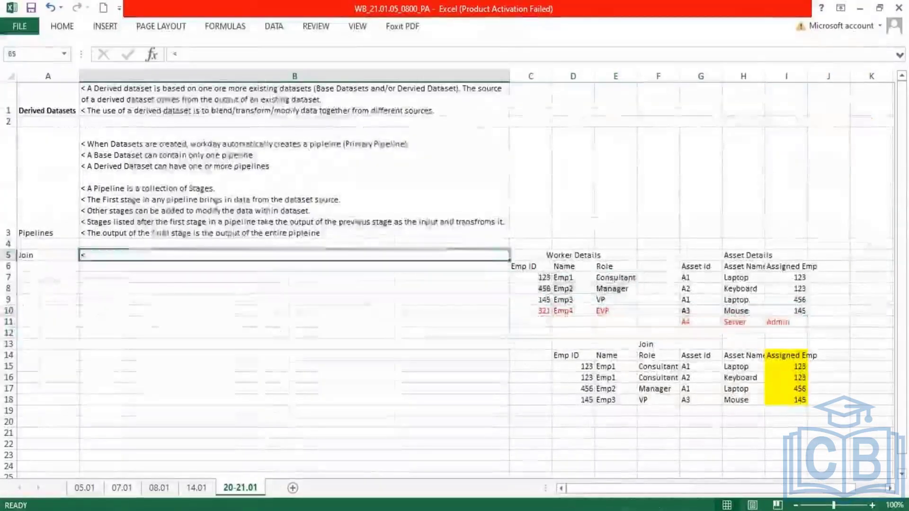
click(37, 254)
text(Stages)
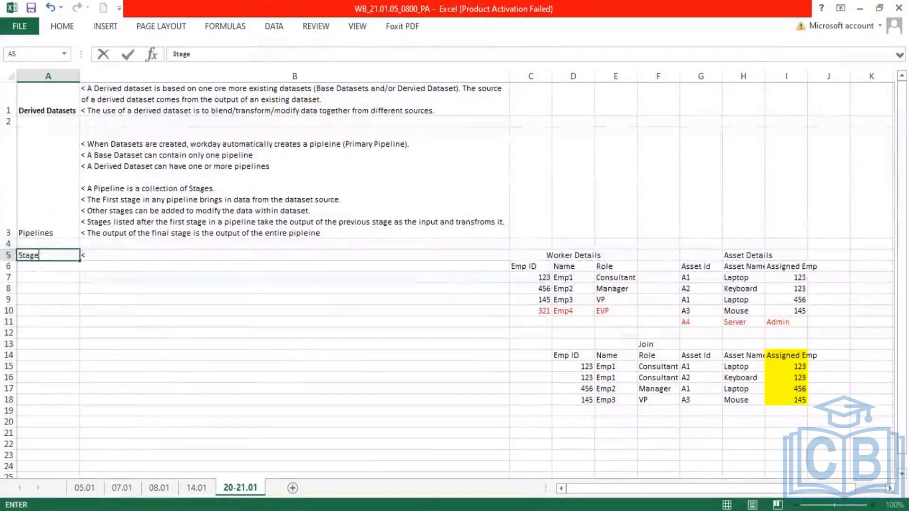
key(Tab)
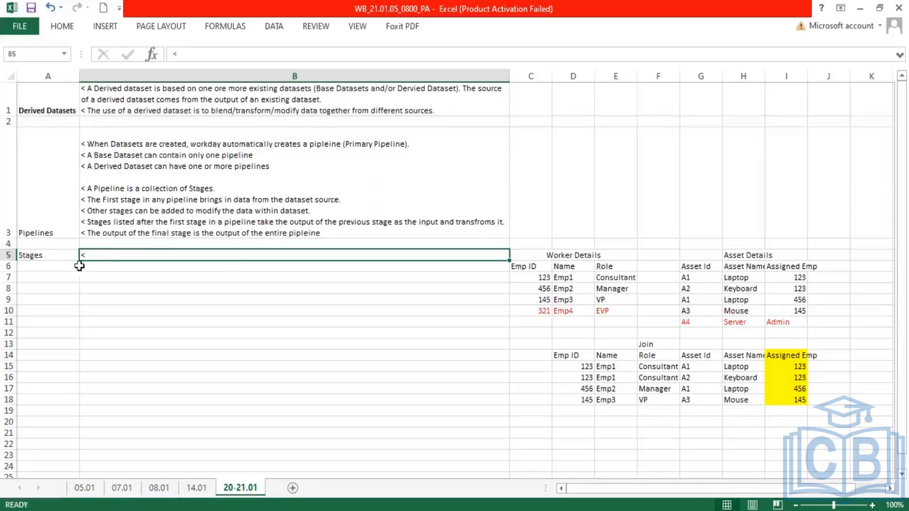
- Replace the content of cell B5 with the note "Join - Adds Columns from 2 different Pipelines (Datasets)"
text(Join)
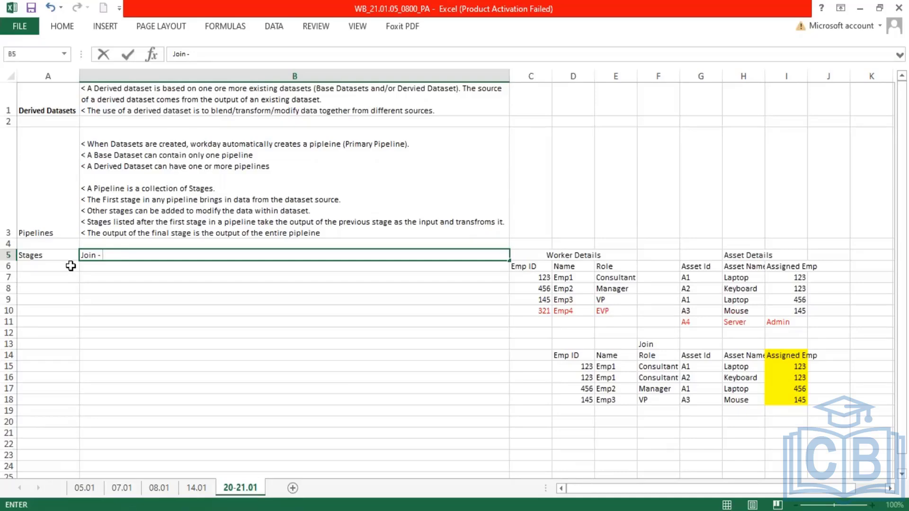
text(- Adds Columns )
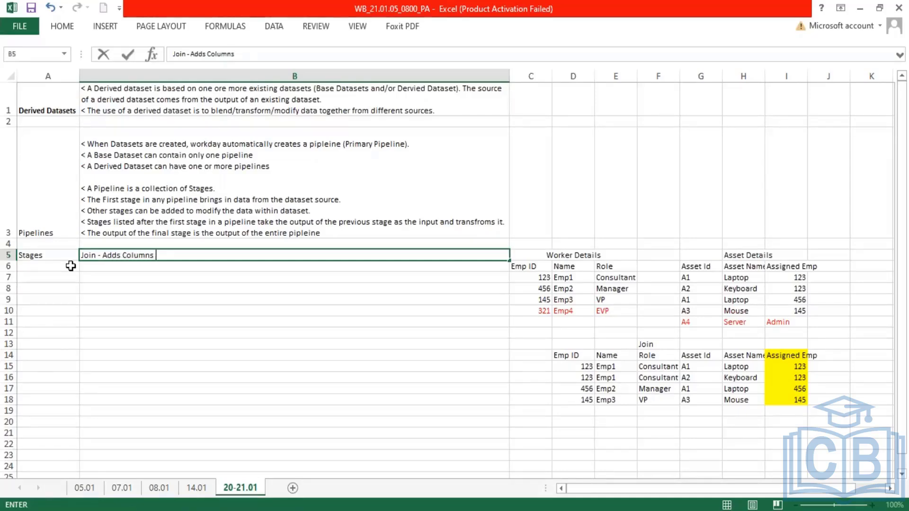
text(from 2 different )
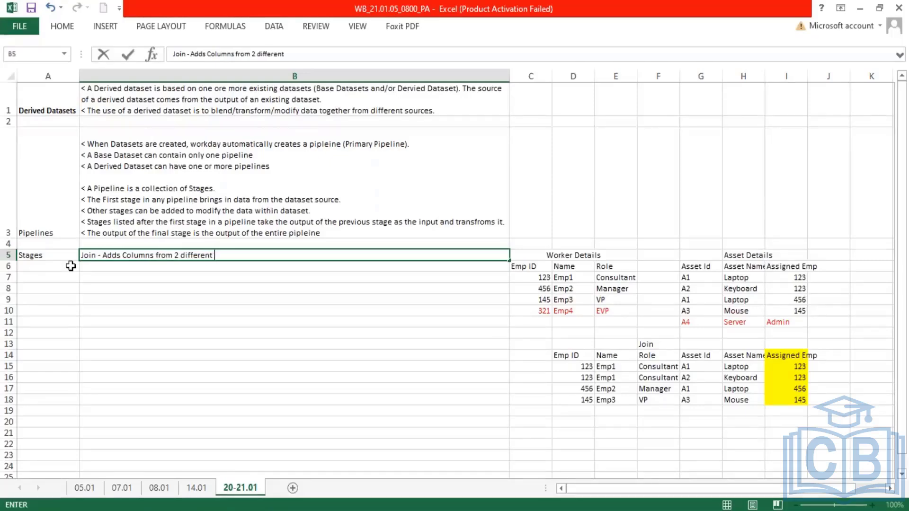
text(Pipelines)
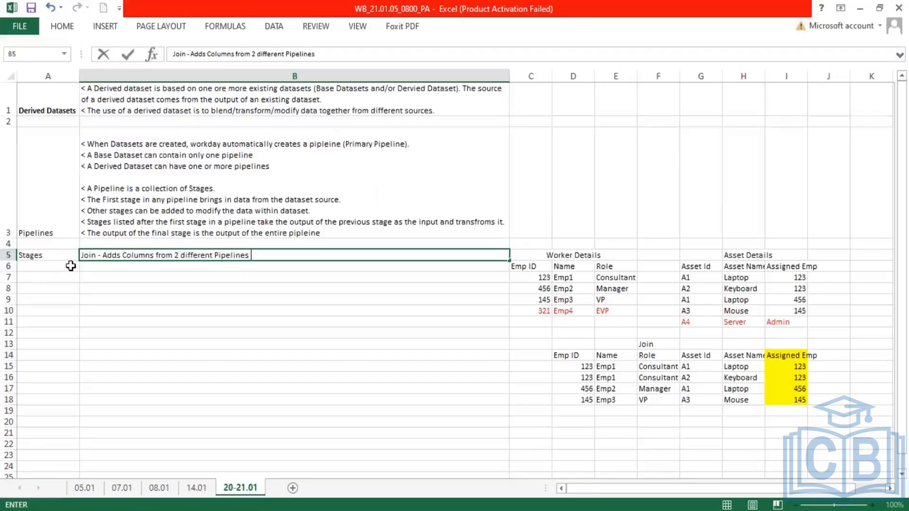
text( (Dataset)
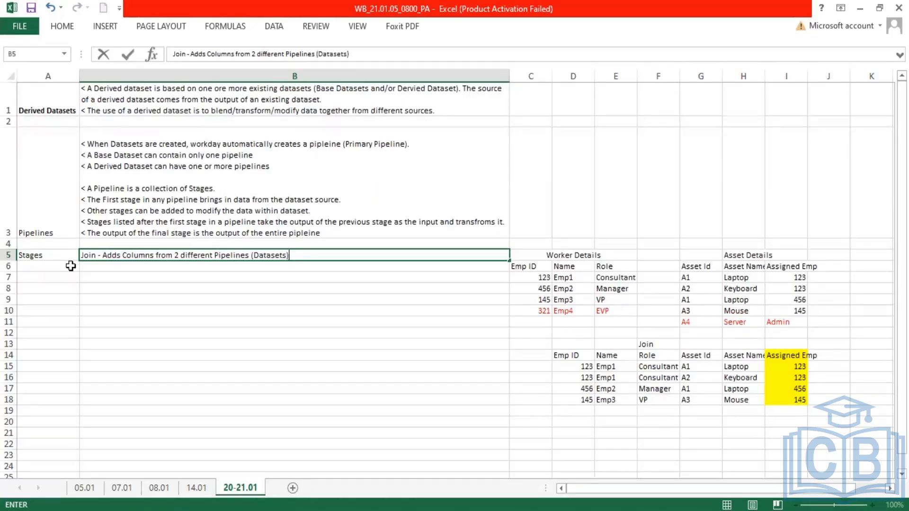
text(s))
key(alt+Return)
- Add a second line to the Stages note in B5: "Union - Adds Rows from 2 different Pipelines"
text(U)
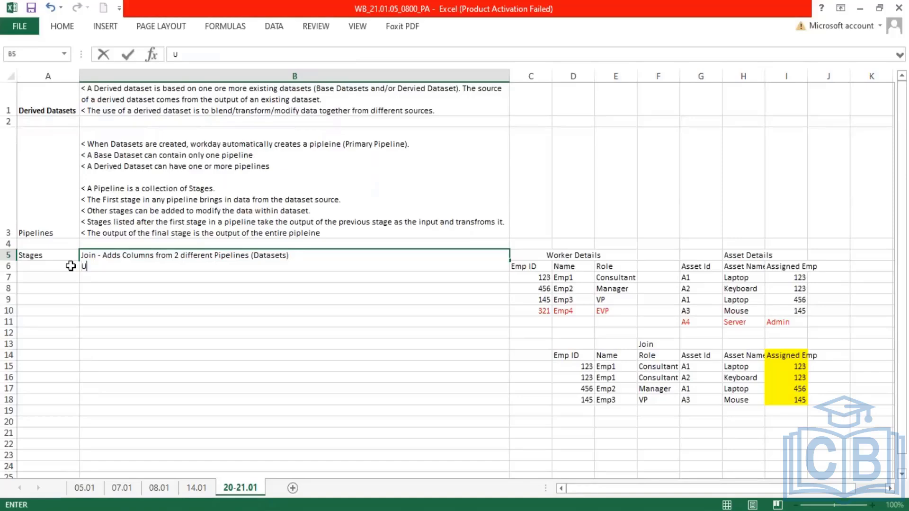
text(nion - Adds R)
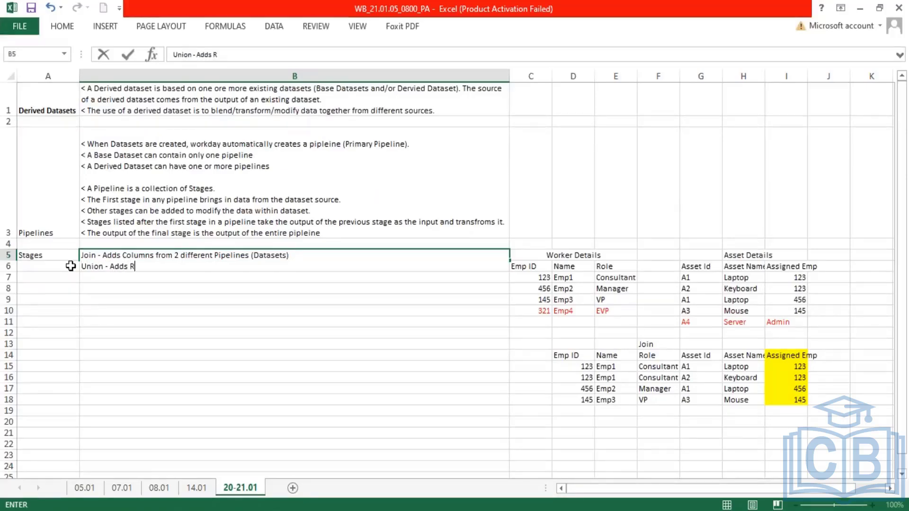
text(ows from 2 diff)
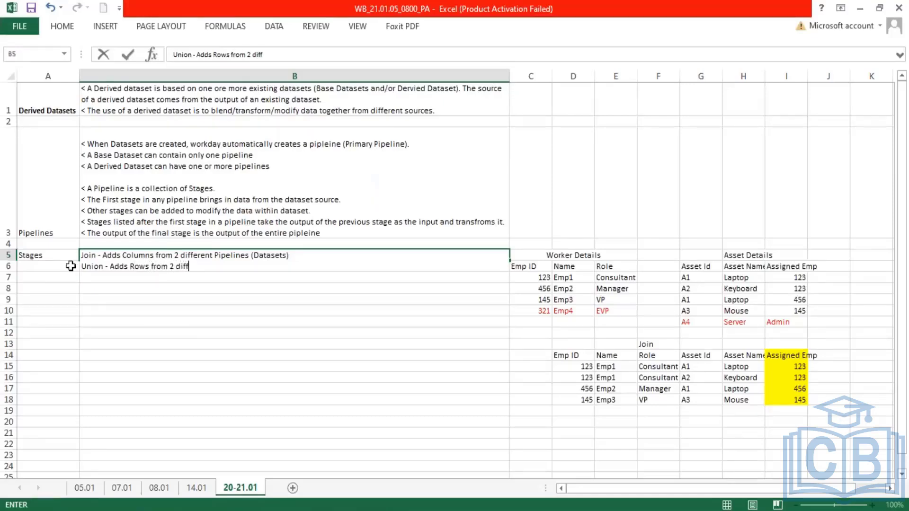
text(erent Pipelines)
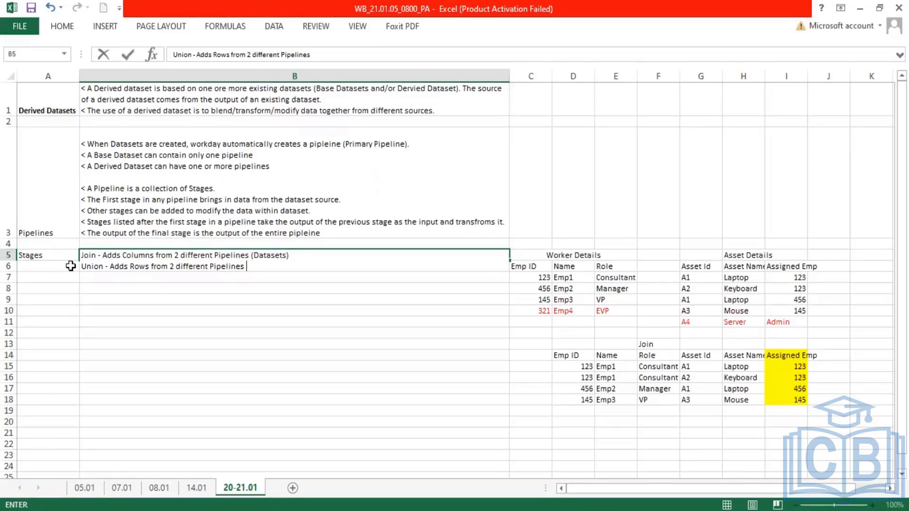
drag(168, 309, 168, 310)
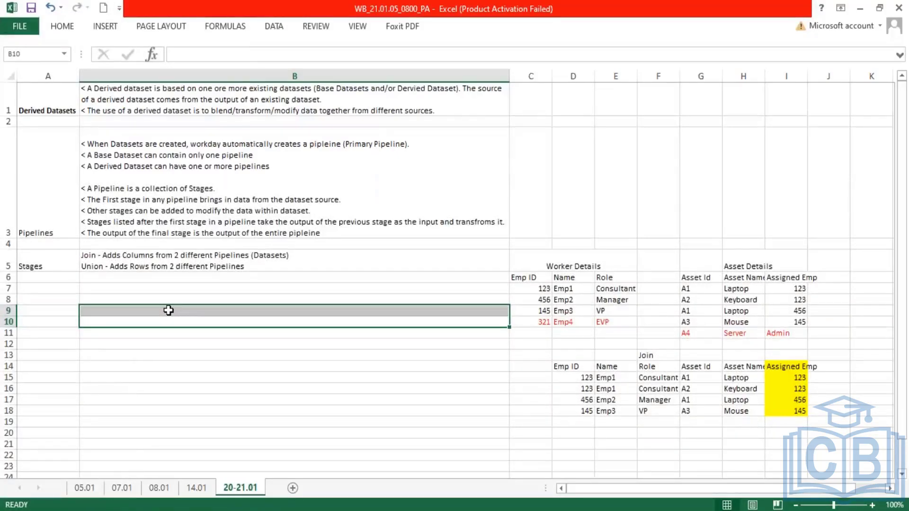
- Switch to Workday and compare the Import and Join stage rows of the DDS01 - 01 - Company Details dataset
key(alt+Tab)
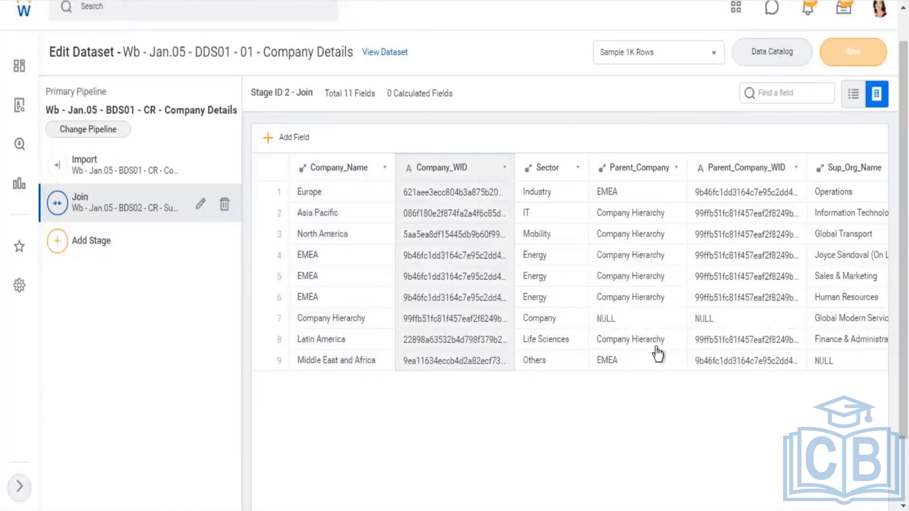
click(90, 174)
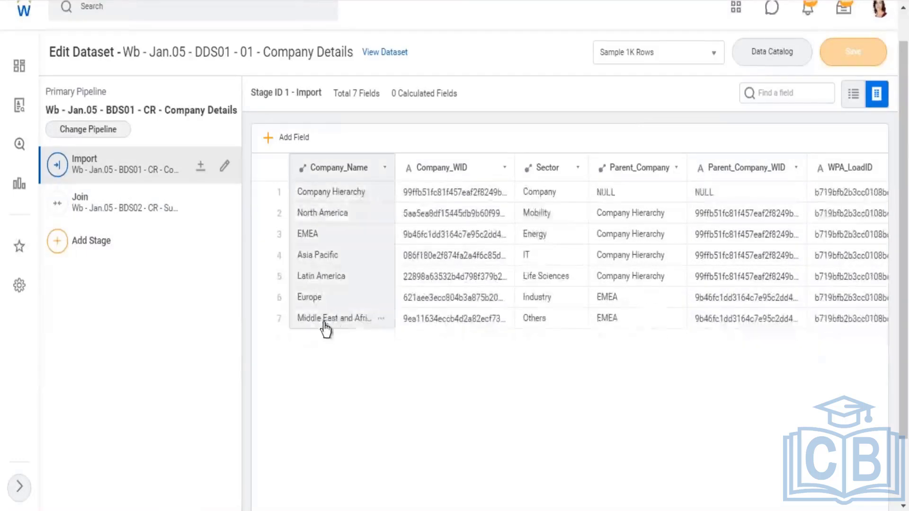
click(141, 215)
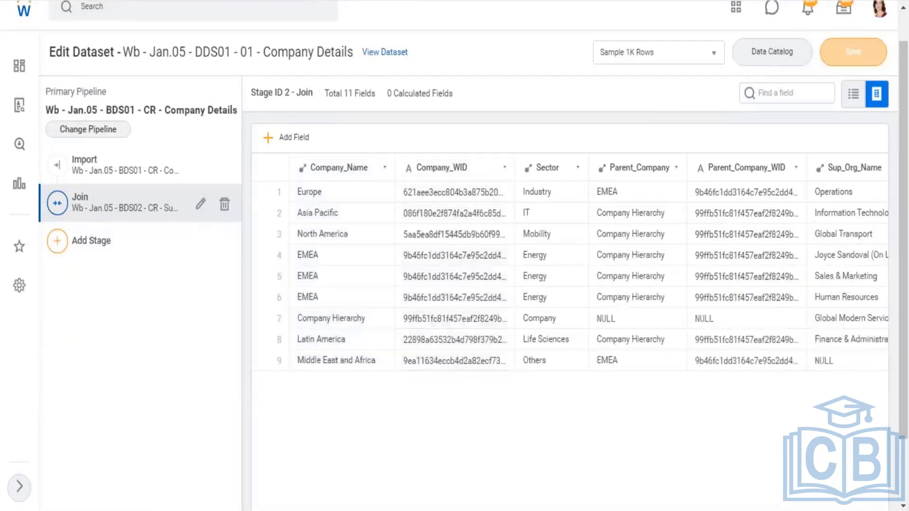
- Back in the Excel notes, end the last sentence of the Pipelines note in B3 with a period and start a new line
key(alt+Tab)
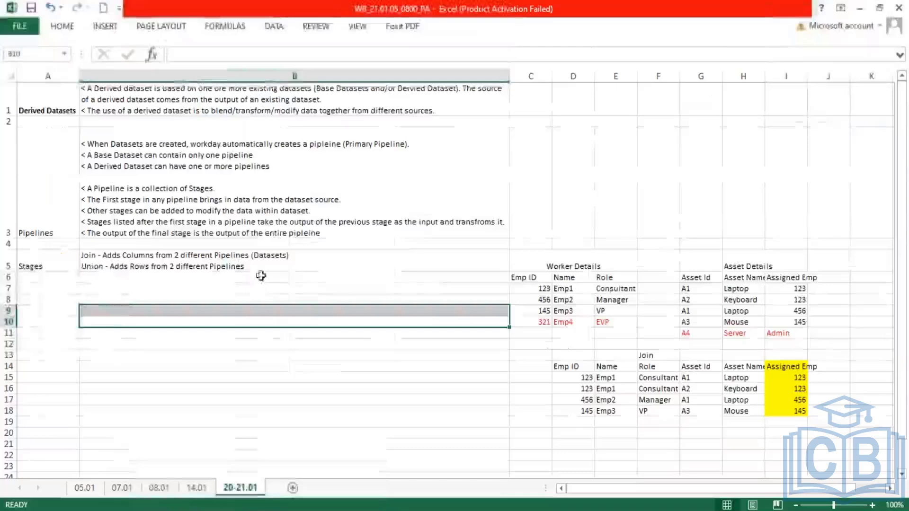
double_click(82, 257)
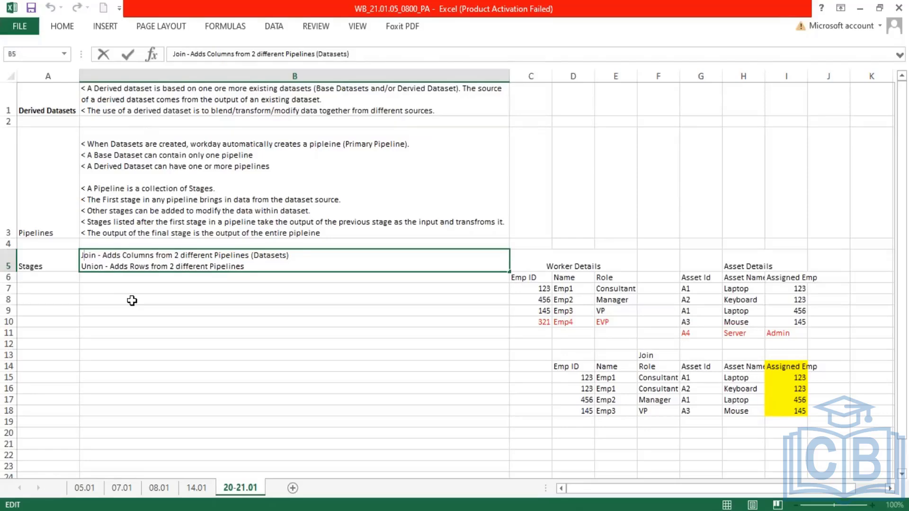
double_click(320, 233)
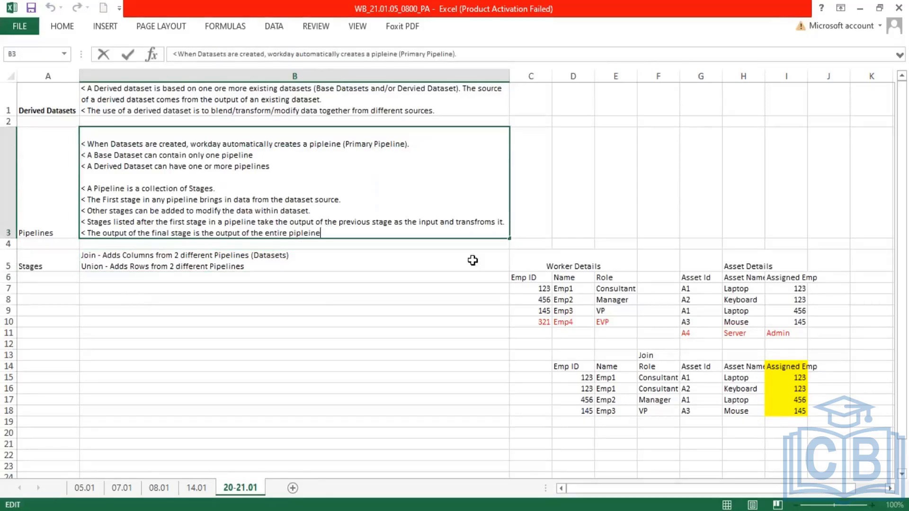
text(.)
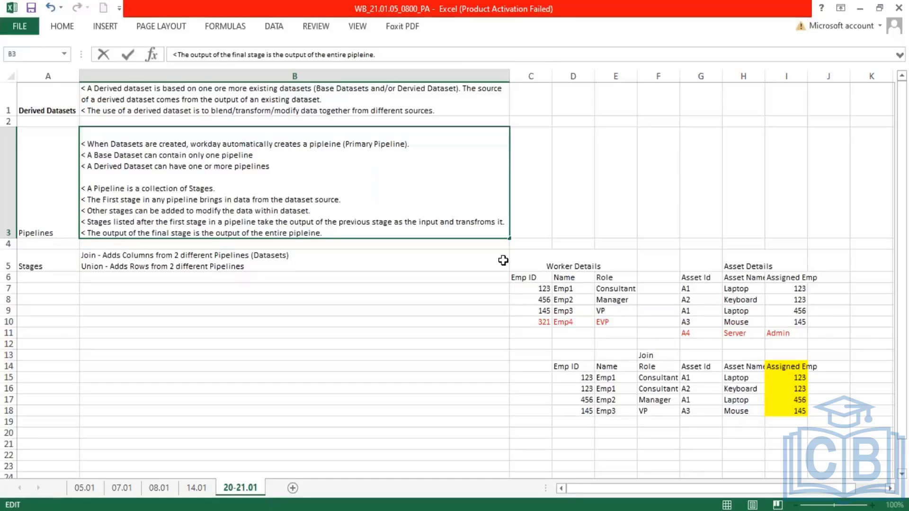
key(alt+Return)
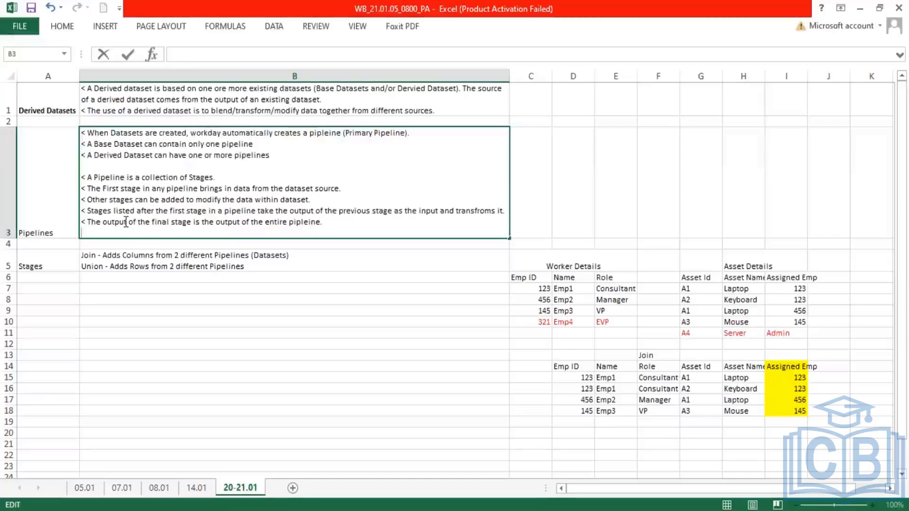
drag(126, 222, 329, 227)
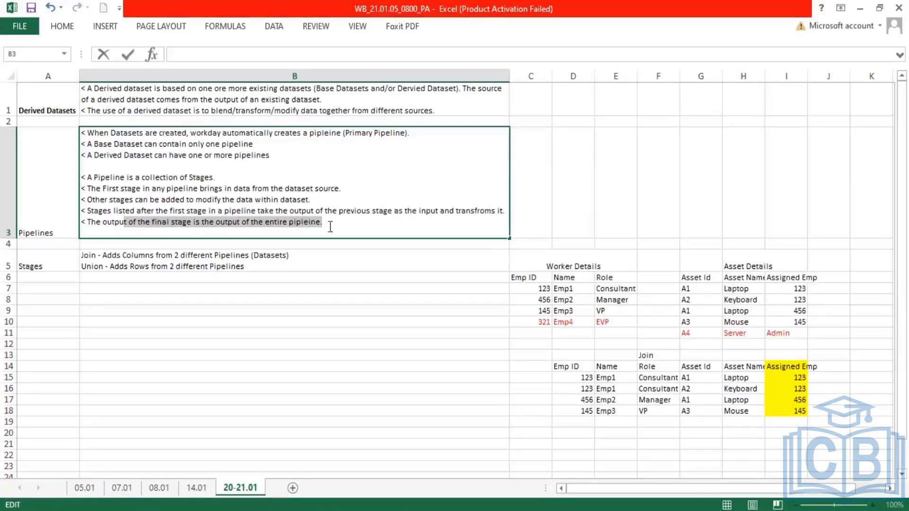
click(88, 232)
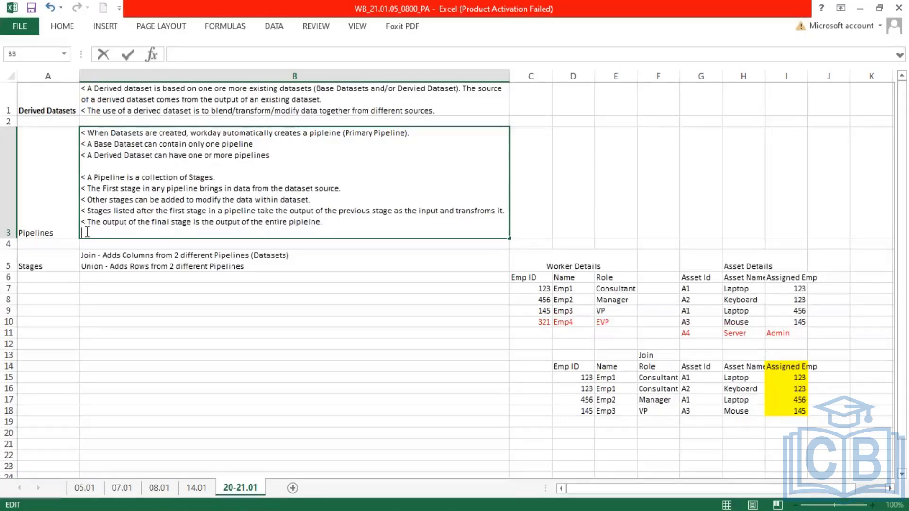
- Add the line "<The Output of the Primary Pipeline is the output of the entire dataset." to the Pipelines note
text(<The Output)
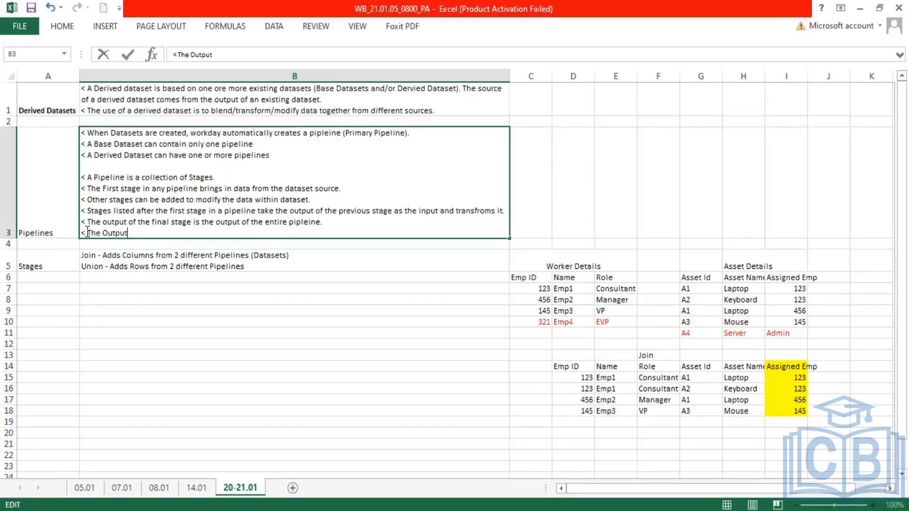
text( of the Primary P)
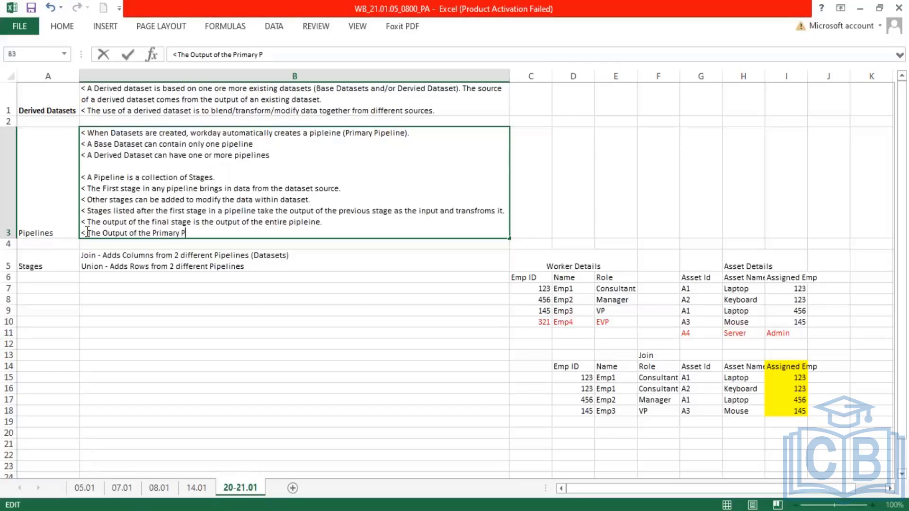
text(ipeline in )
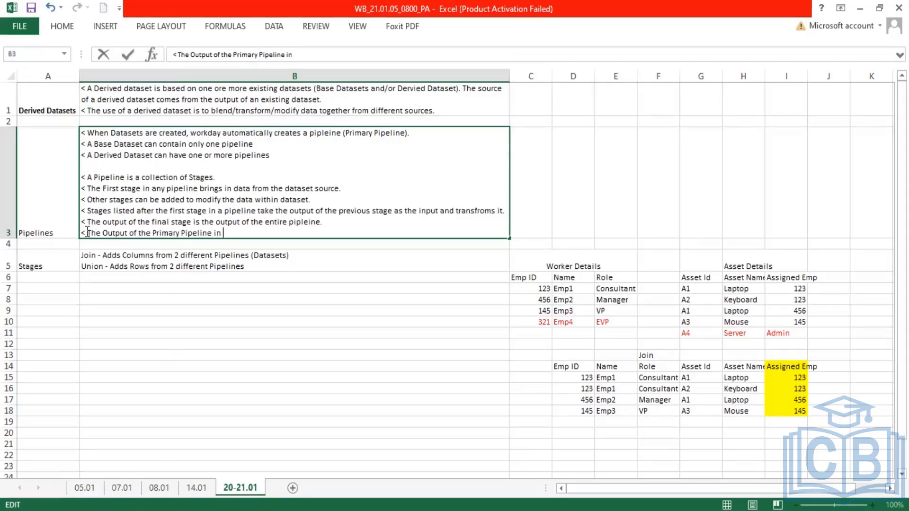
text( the output of the )
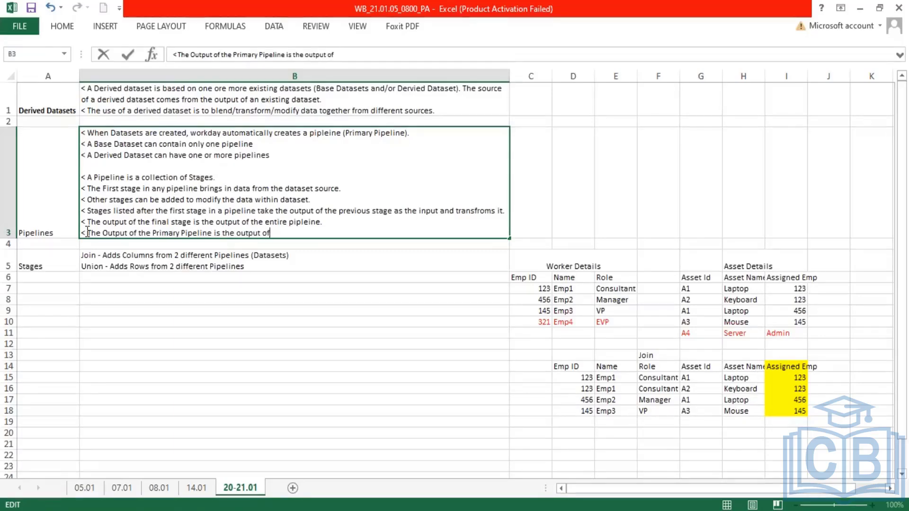
text(entire dataset.)
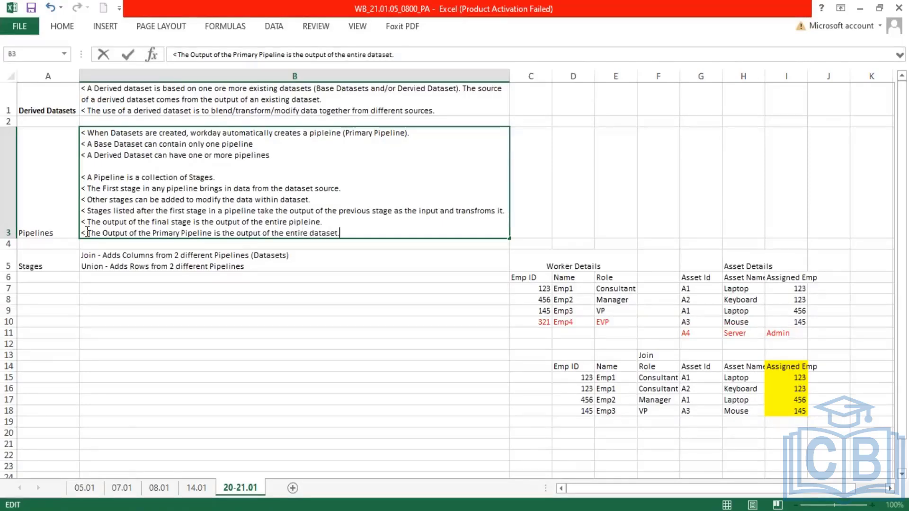
key(Return)
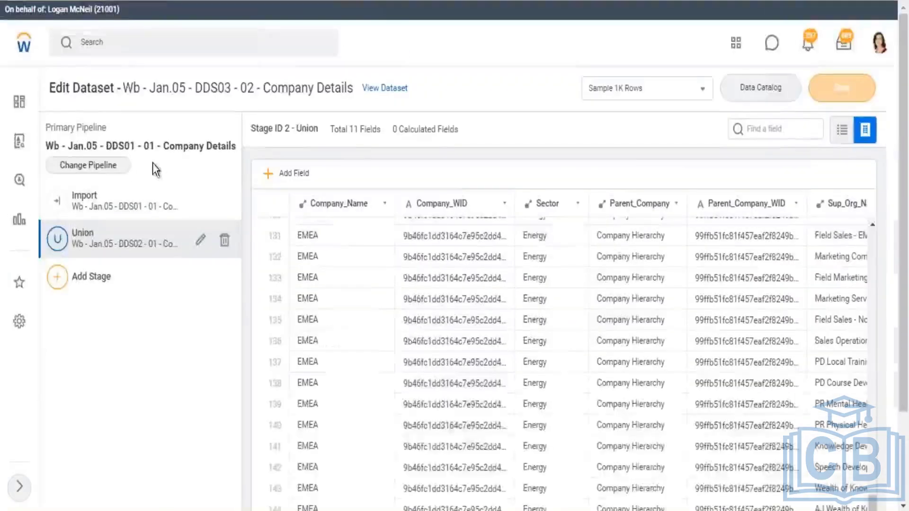
- In the DDS03 - 02 - Company Details dataset in Workday, view the lists of primary and additional pipelines
click(102, 169)
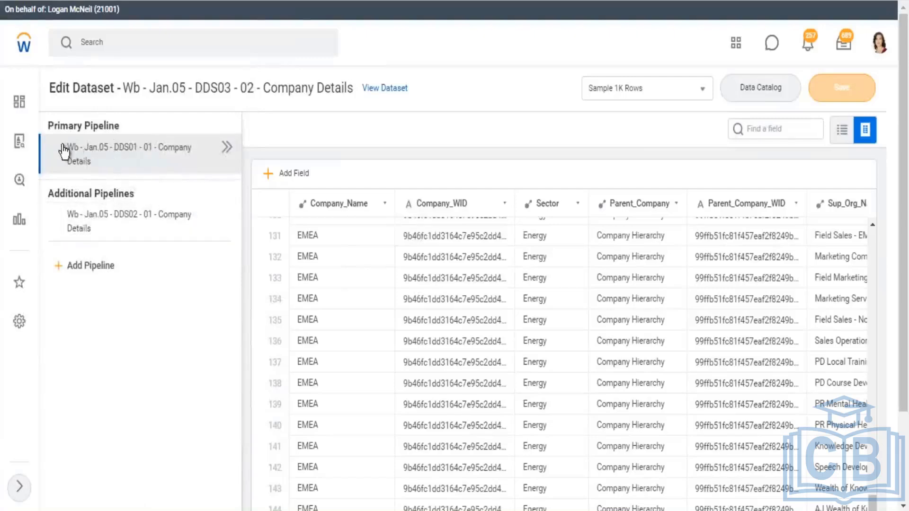
triple_click(101, 169)
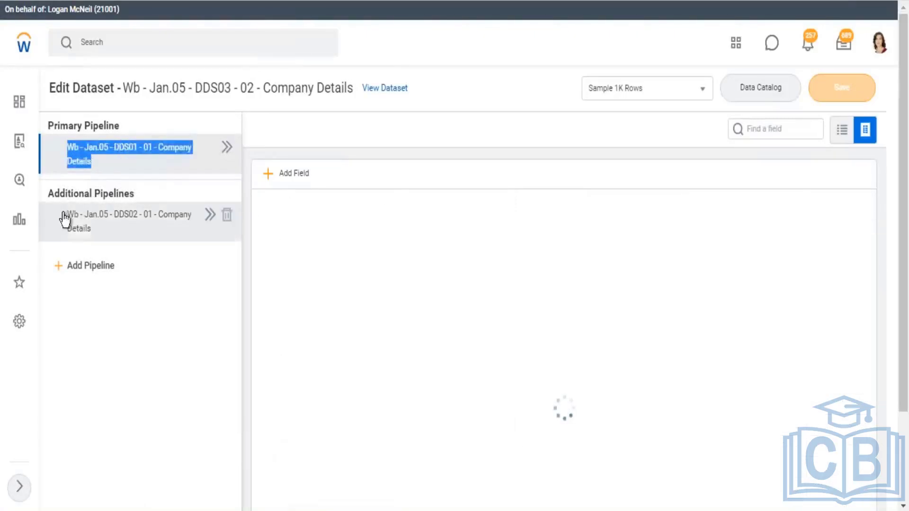
triple_click(101, 240)
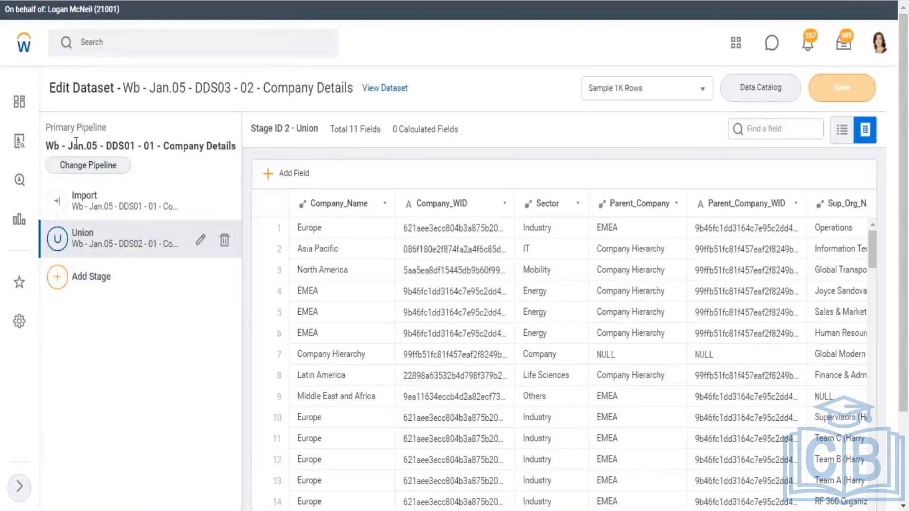
- Examine the dataset name, primary pipeline name and Union stage rows of the DDS03 - 02 - Company Details dataset
drag(73, 146, 237, 149)
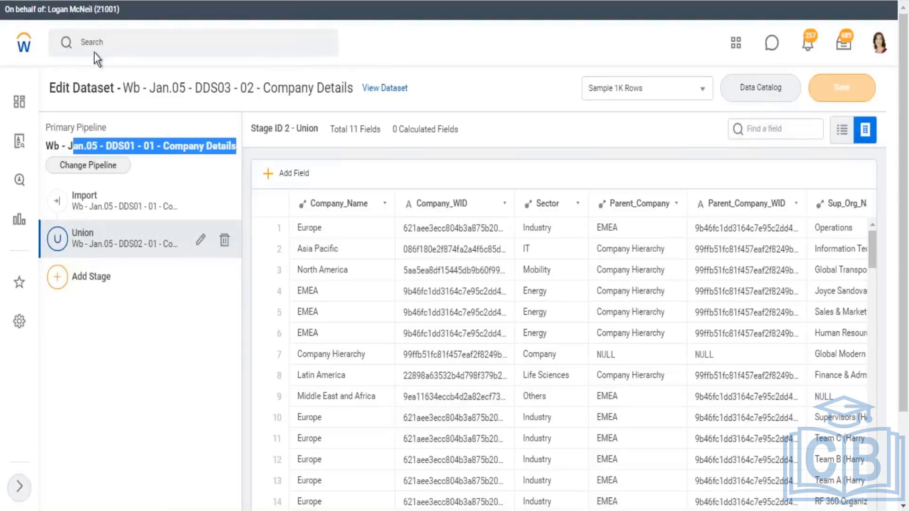
drag(123, 93, 337, 102)
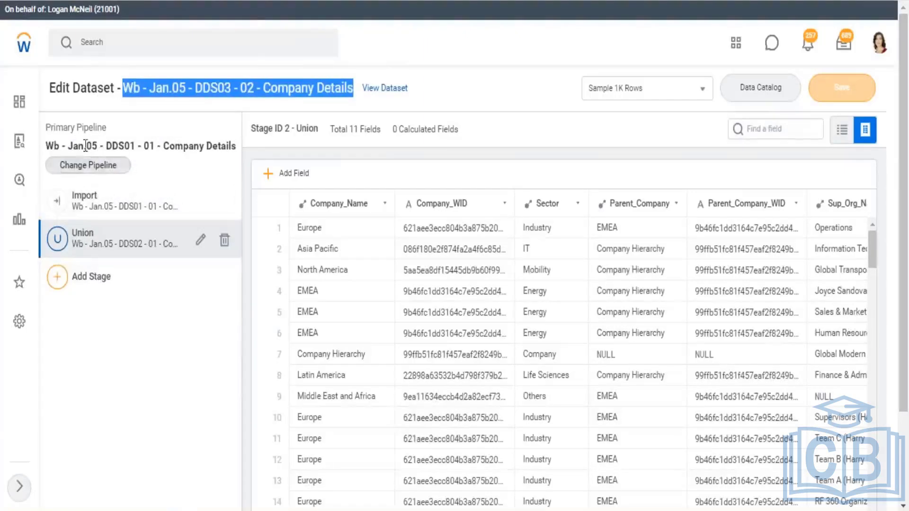
drag(85, 146, 231, 149)
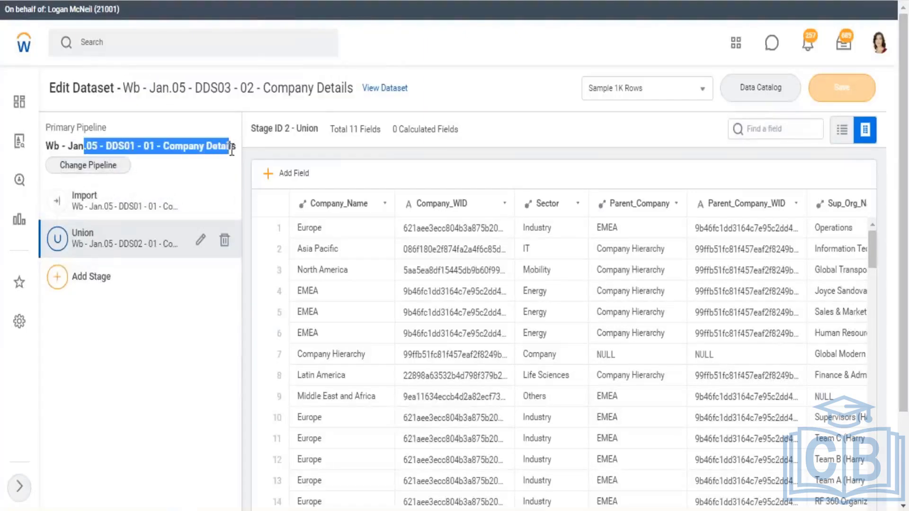
click(101, 247)
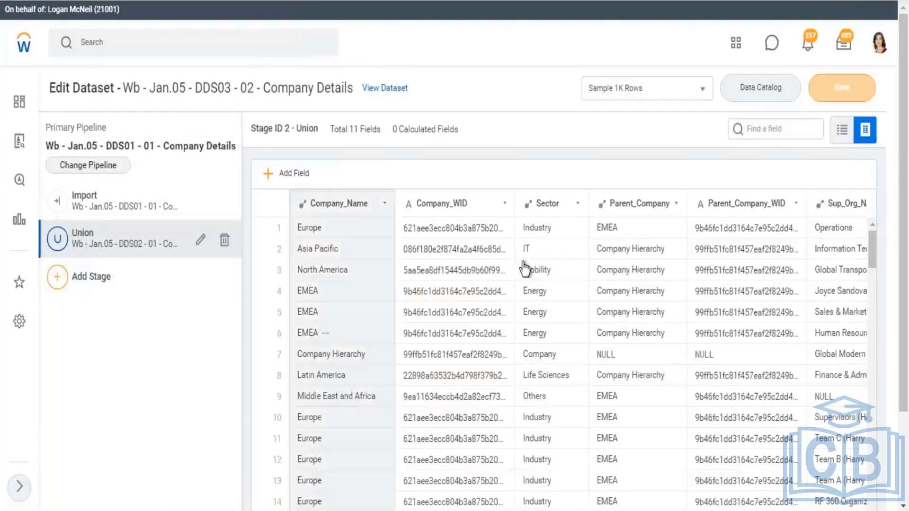
scroll(432, 375, down, 8)
scroll(792, 415, down, 7)
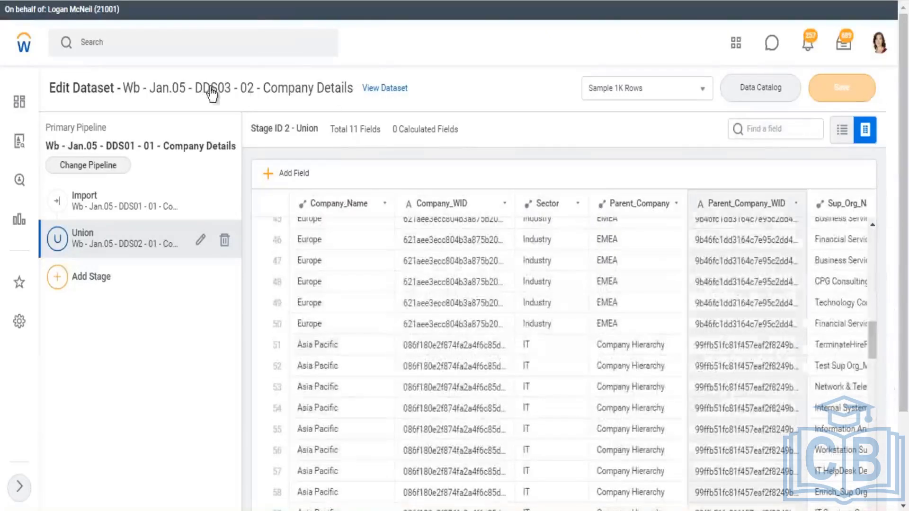
drag(122, 87, 353, 88)
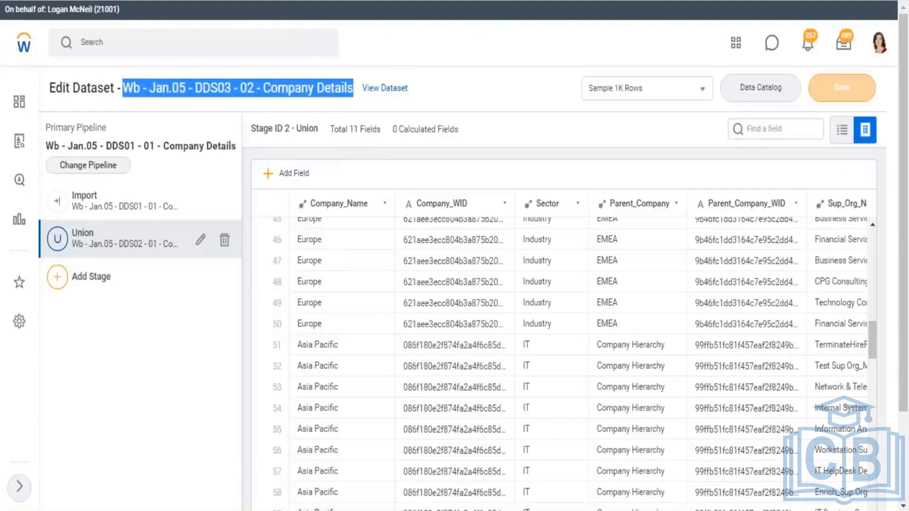
- Switch to the Excel notes and append "Therefore when you publish a dataset, the output" to the last line of the Pipelines note in B3
key(alt+Tab)
click(138, 246)
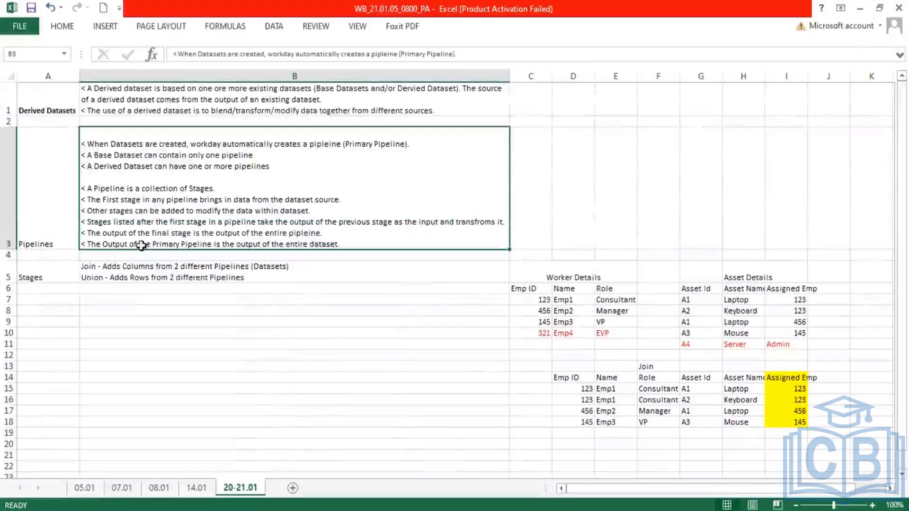
double_click(141, 245)
drag(137, 244, 340, 244)
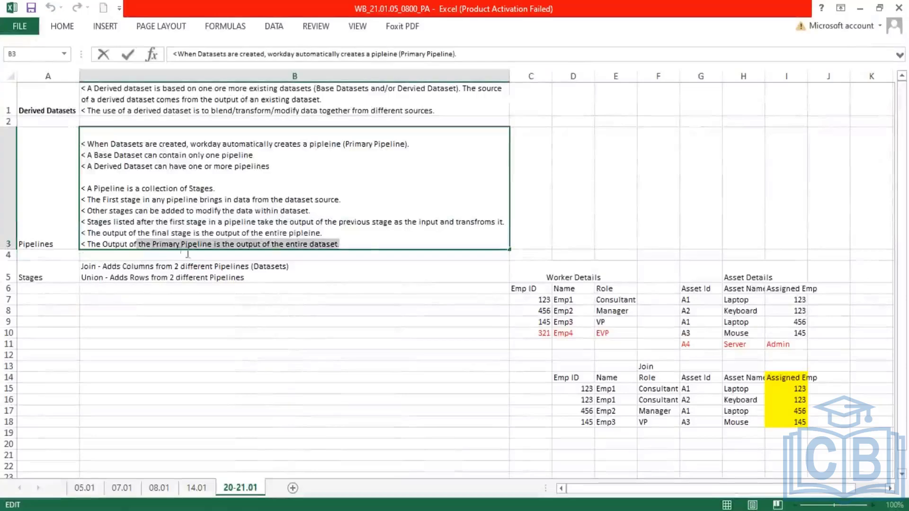
click(367, 240)
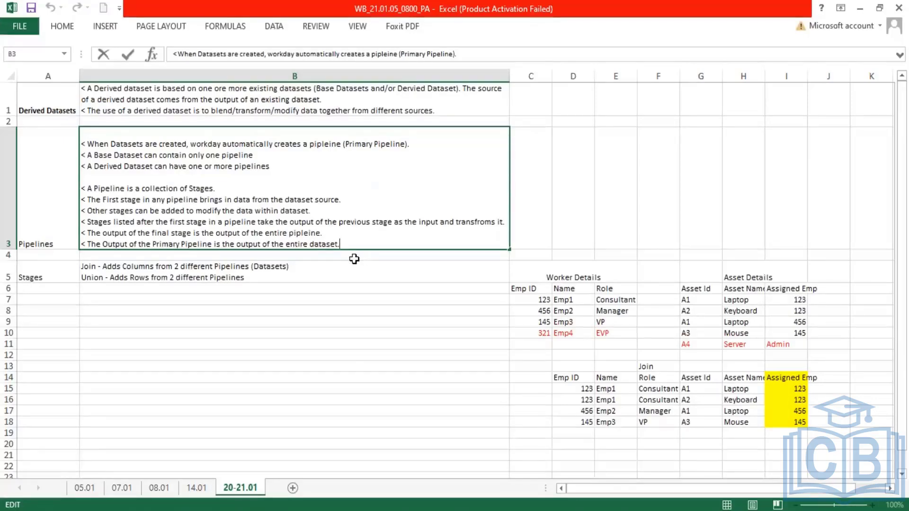
text(Therefo)
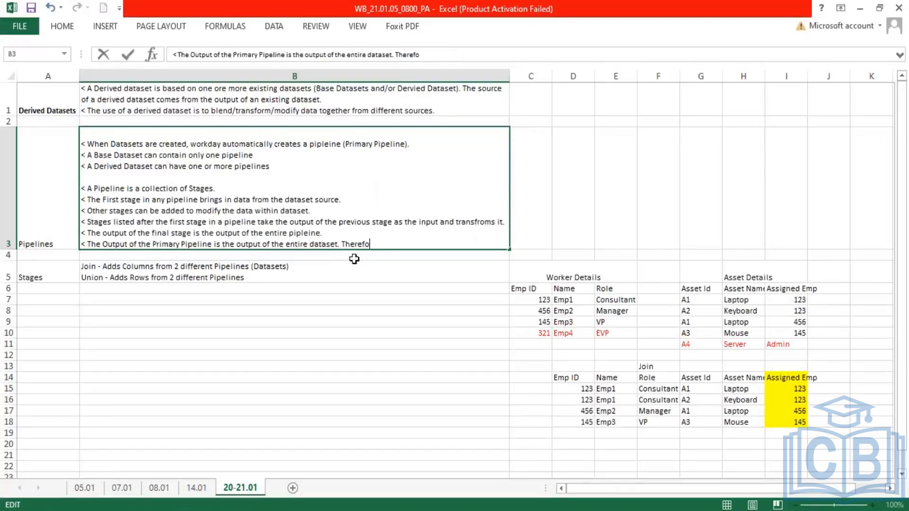
text(re when you pub)
text(lis)
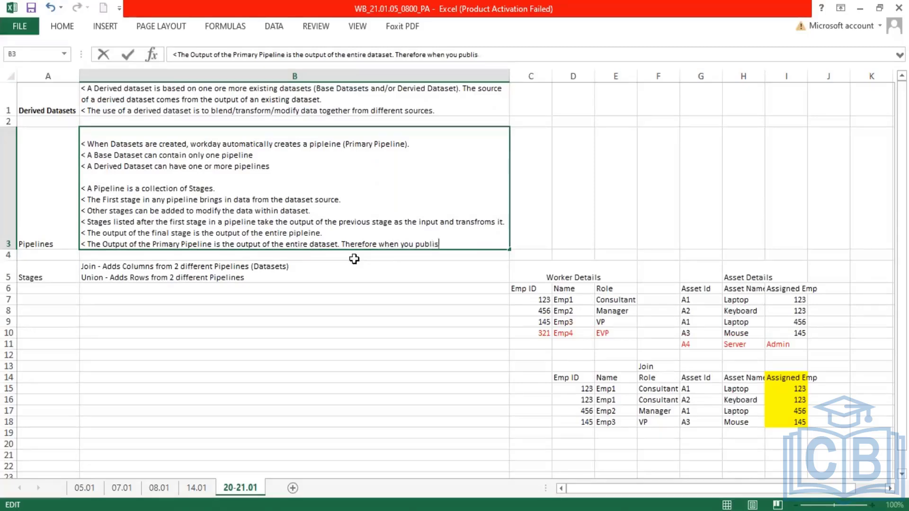
text(h a dataset )
text(, the ou)
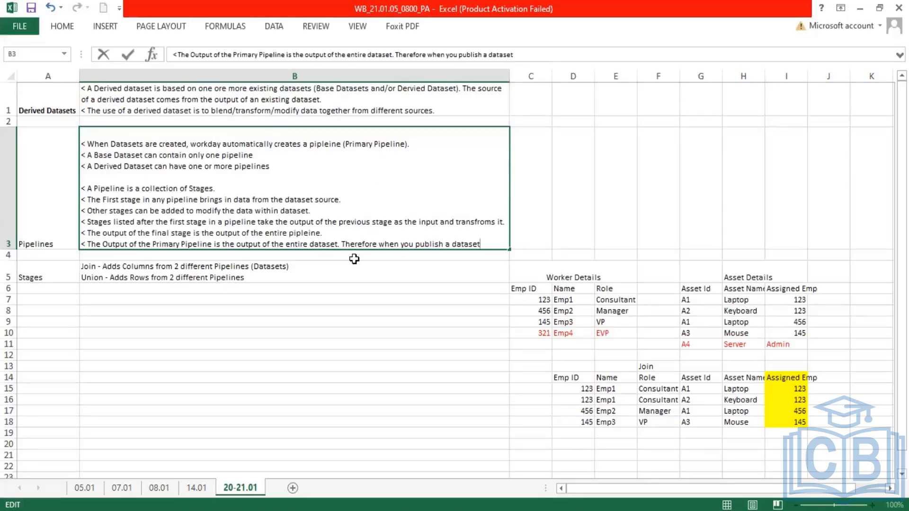
text(tput)
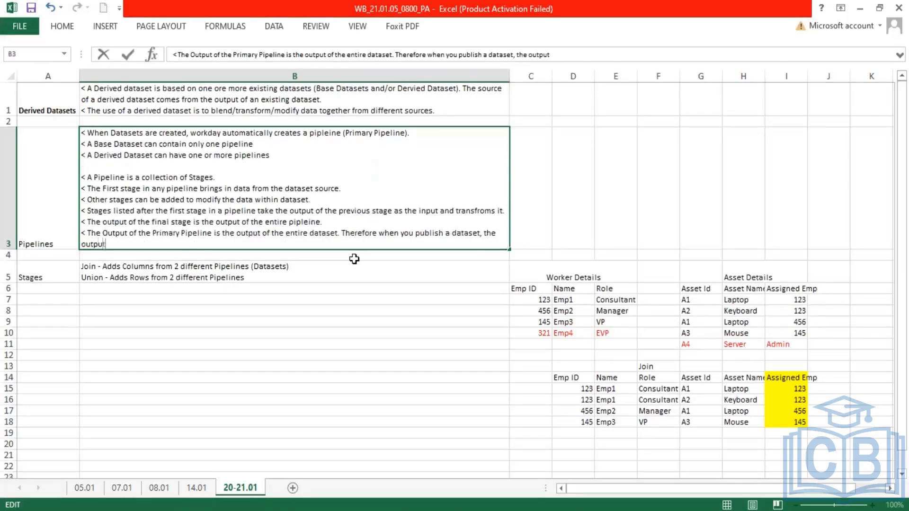
- Continue the Pipelines sentence with "of the Primary Pipeline will be materialized as the data in the Prism"
text( of the)
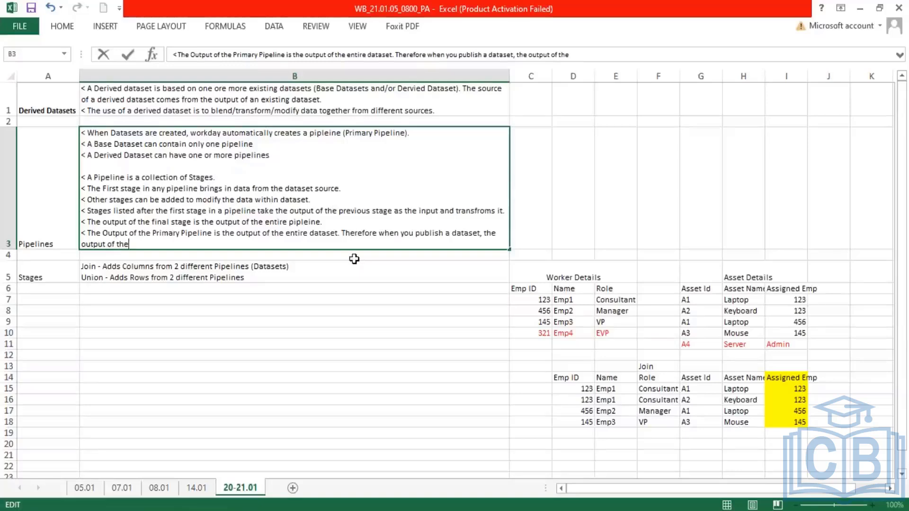
text( Primary)
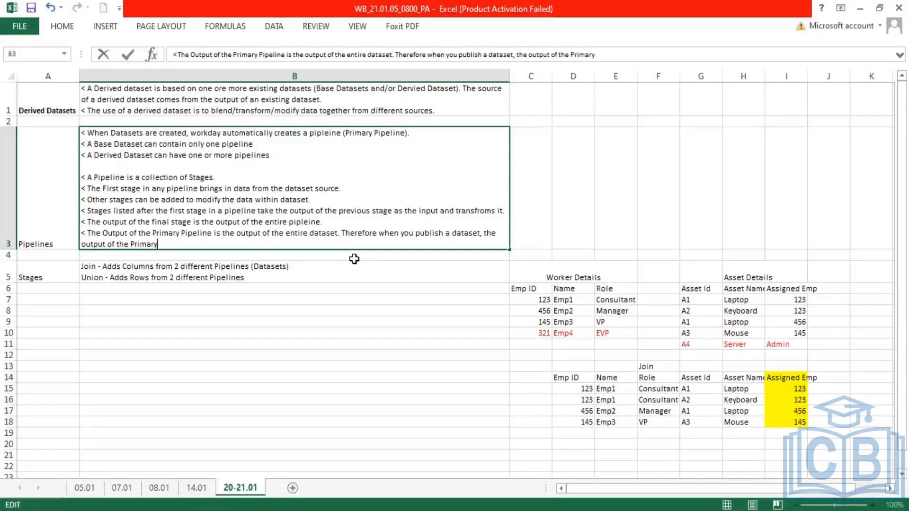
text( Pipelin)
text(e wi)
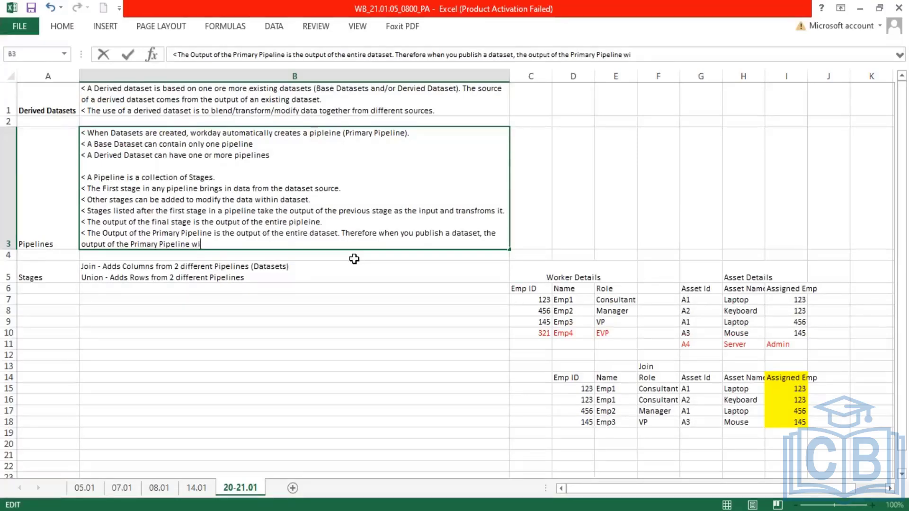
text(ll be mate)
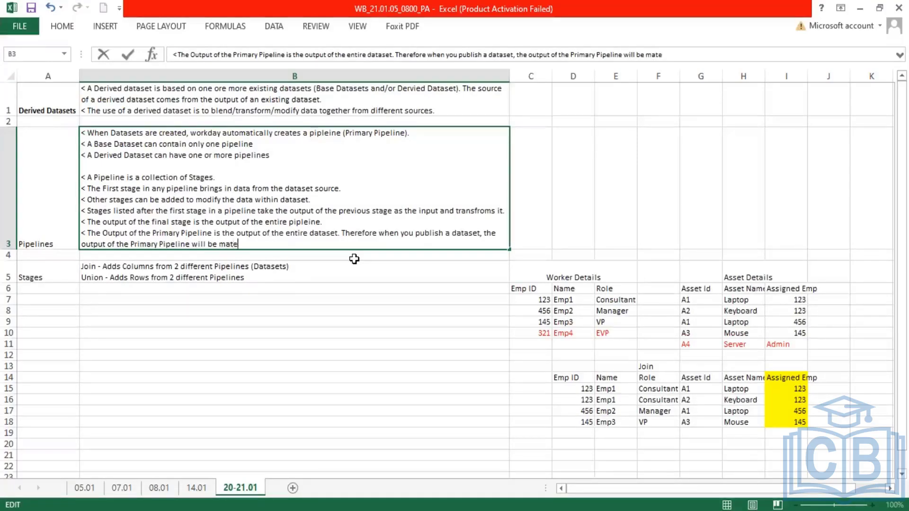
text(rialized i)
key(BackSpace)
text(as)
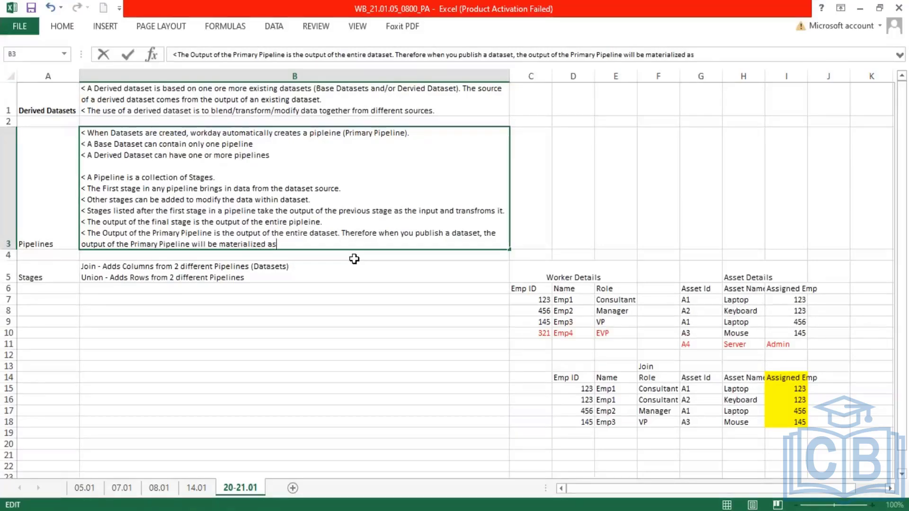
text( the data in)
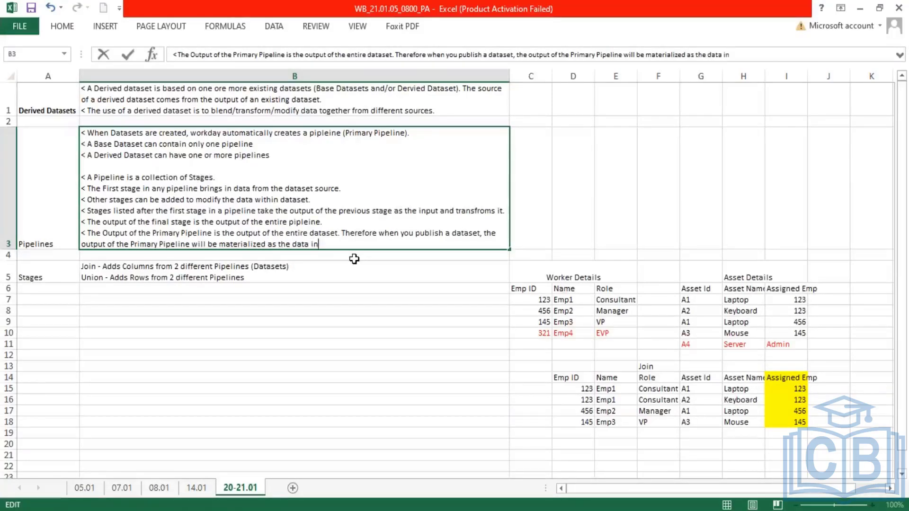
text( the Prism)
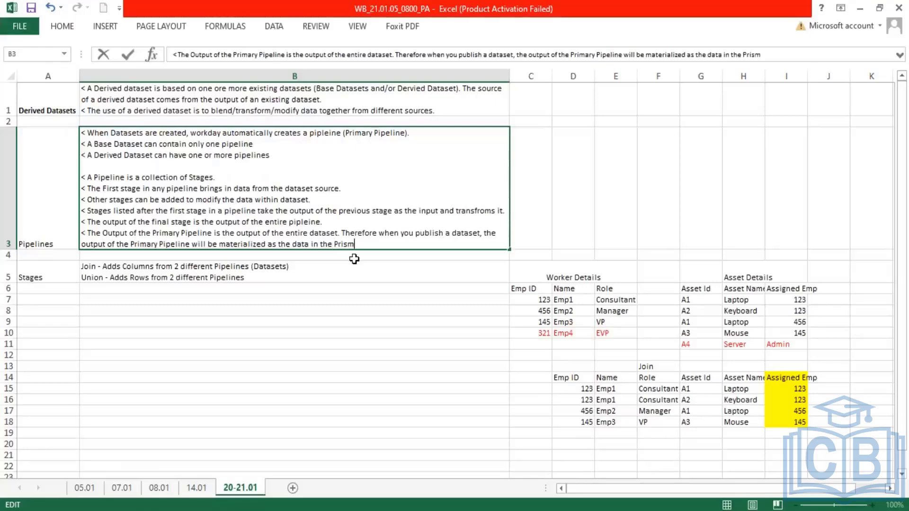
- Finish the Pipelines sentence with "Data Source and used for creating Viz, Analysis."
text( Data Source and u)
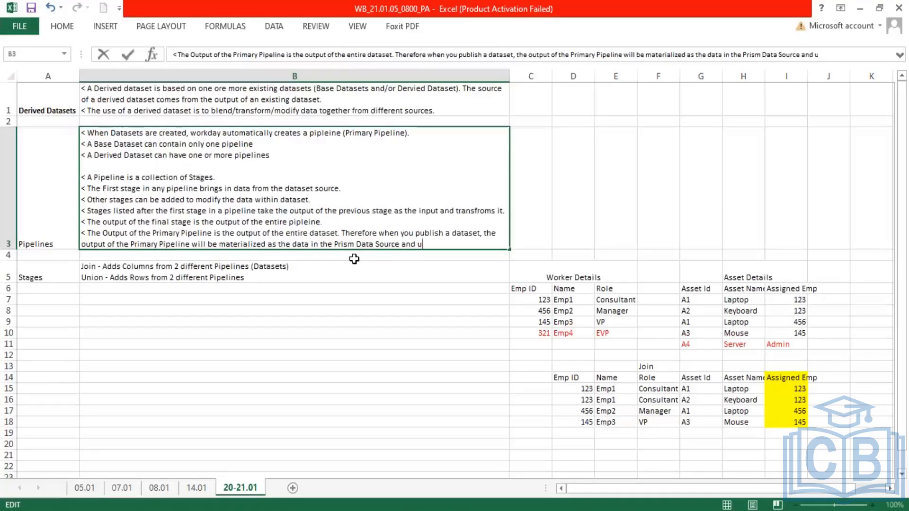
text(sed for doing)
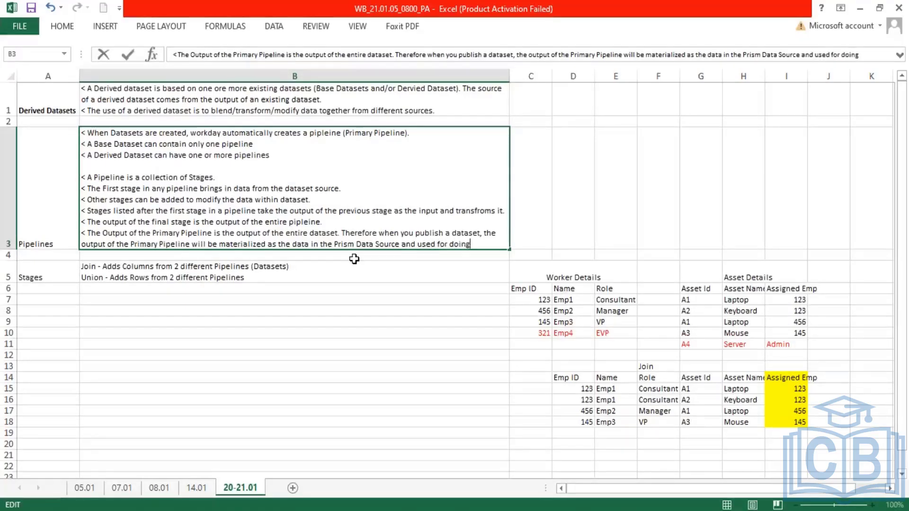
key(BackSpace)
key(BackSpace)
key(BackSpace)
key(BackSpace)
key(BackSpace)
text(creating Viz, Anal)
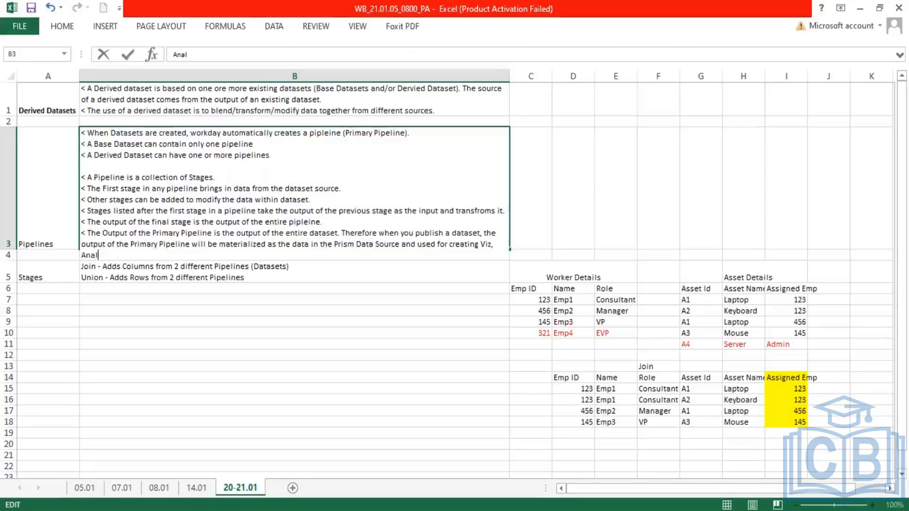
text(ysis.)
key(Return)
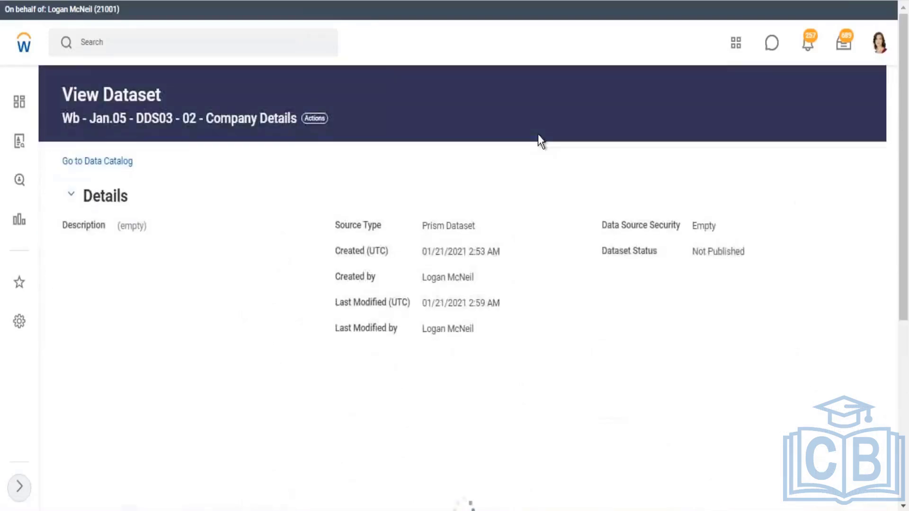
- In Workday, view the lineage of the DDS03 - 02 - Company Details dataset and its details
click(315, 119)
mouse_move(352, 180)
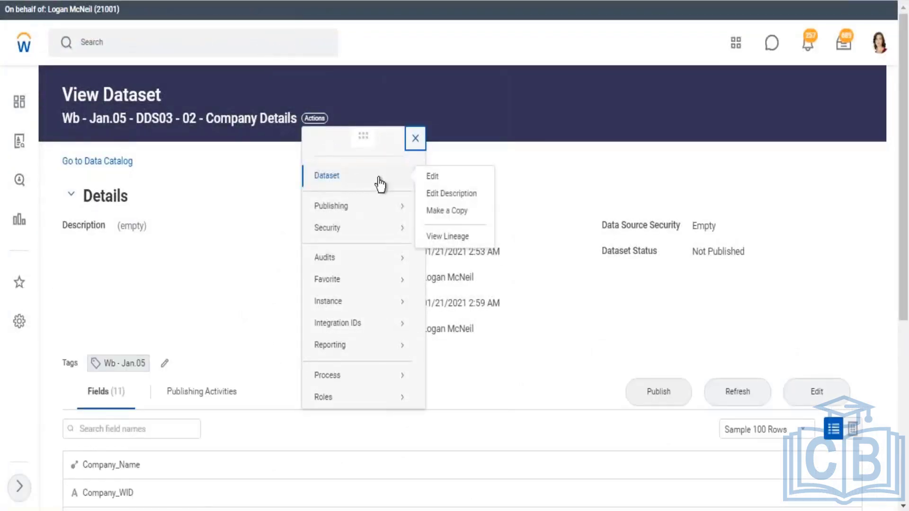
click(449, 236)
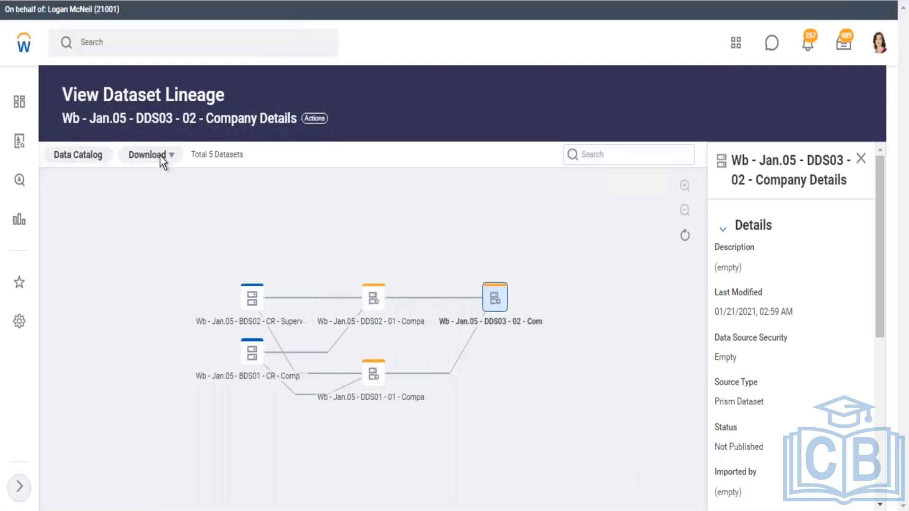
drag(133, 119, 301, 148)
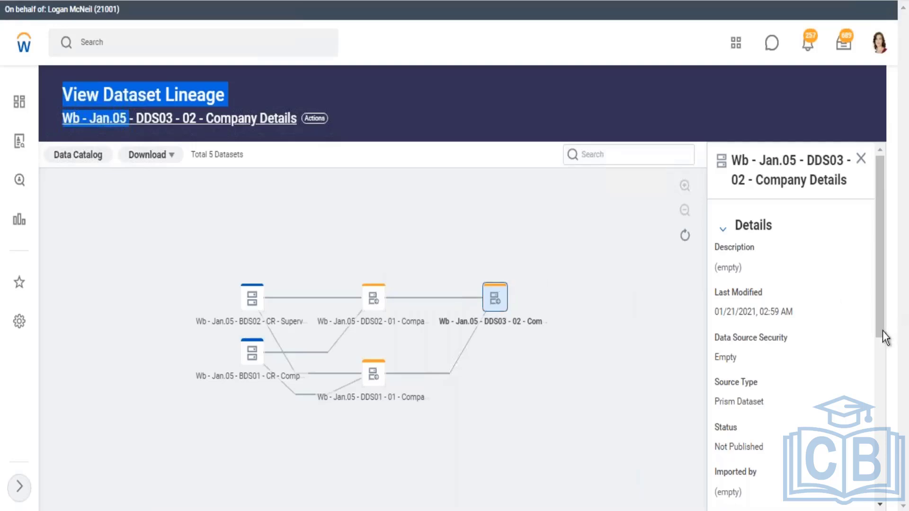
drag(879, 330, 879, 198)
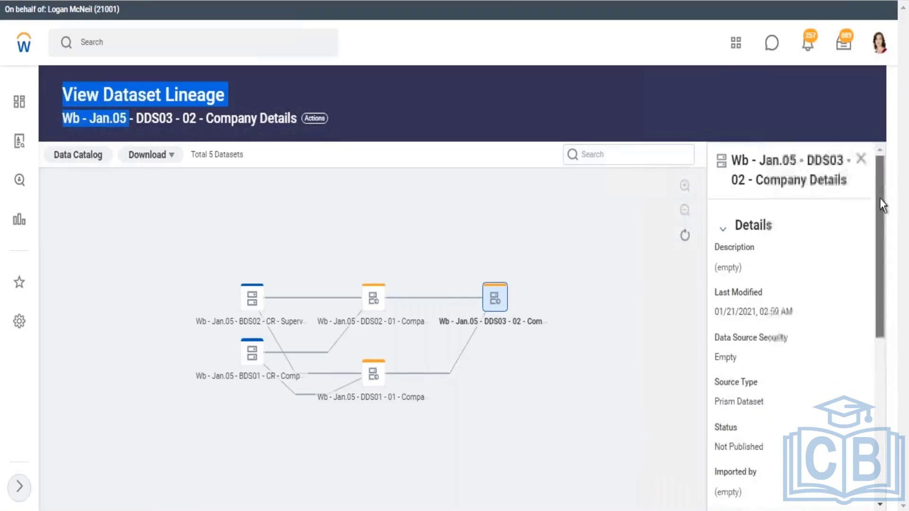
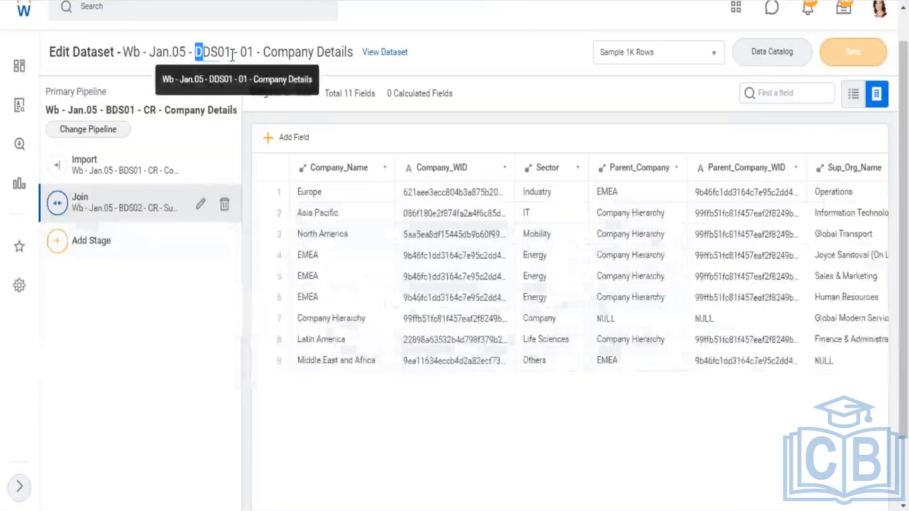
- Open the BDS02 - CR - Supervisory Details base dataset for editing and list the stage types that can be added
double_click(213, 52)
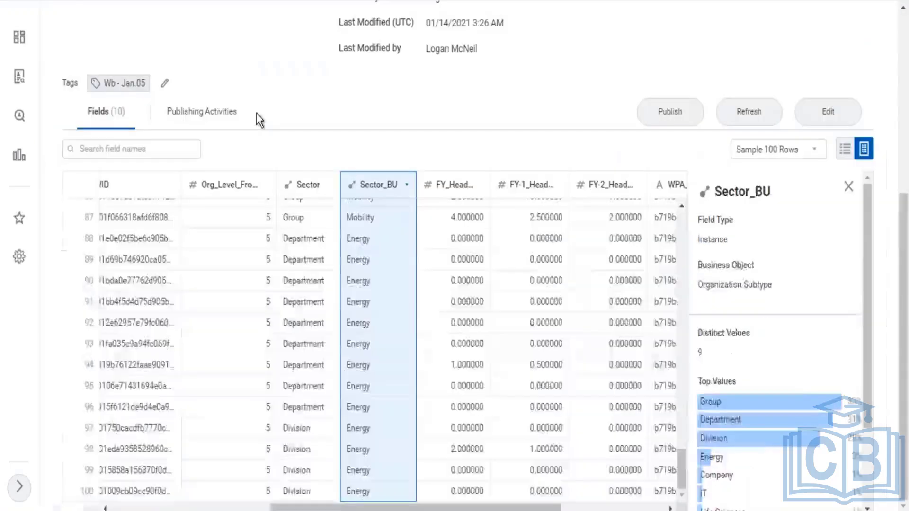
scroll(256, 118, up, 6)
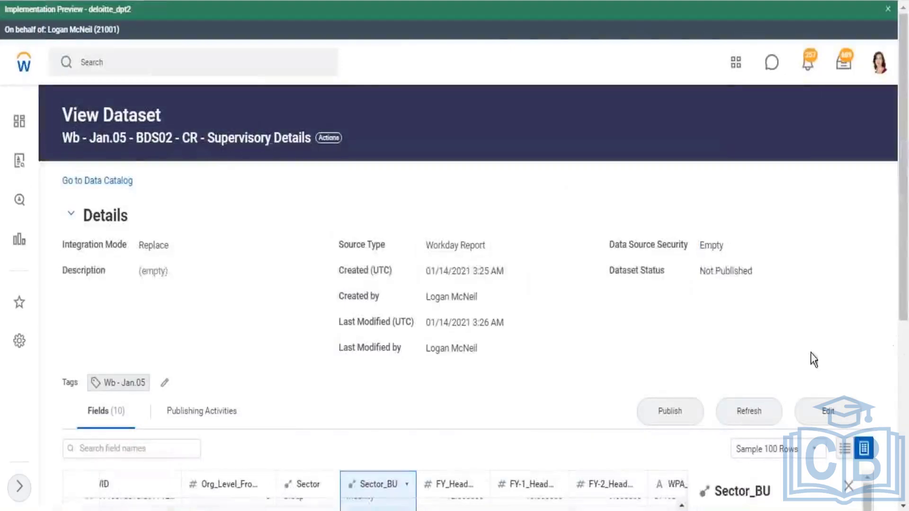
click(841, 421)
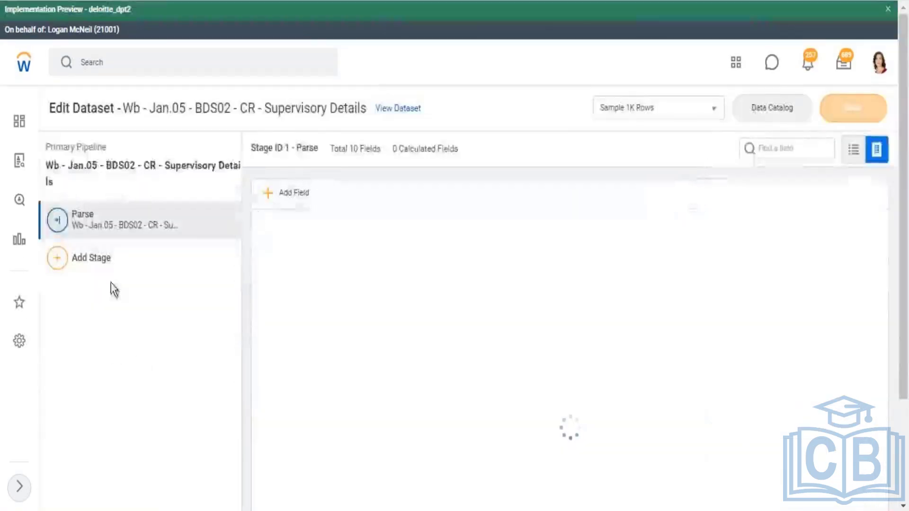
click(55, 270)
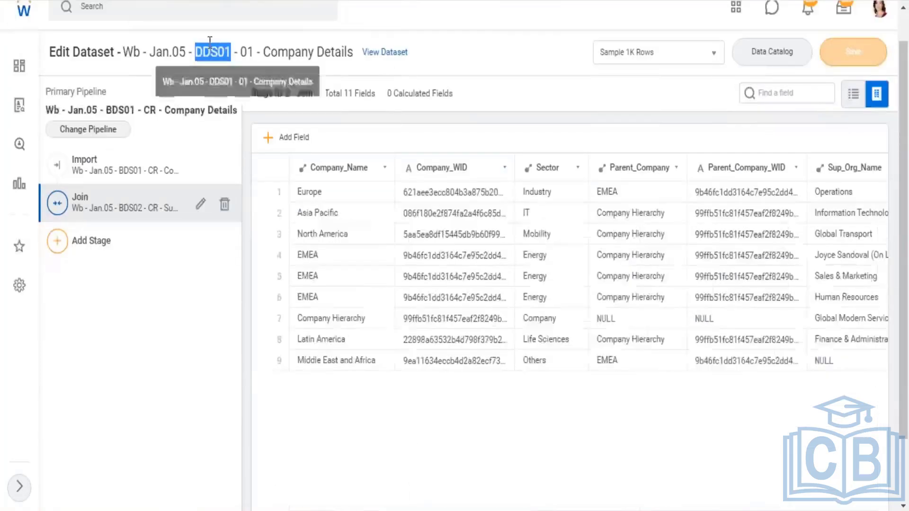
- Check the DDS01 dataset's name for comparison, return to the BDS02 dataset and open the Data Catalog from it
drag(211, 51, 771, 51)
double_click(204, 51)
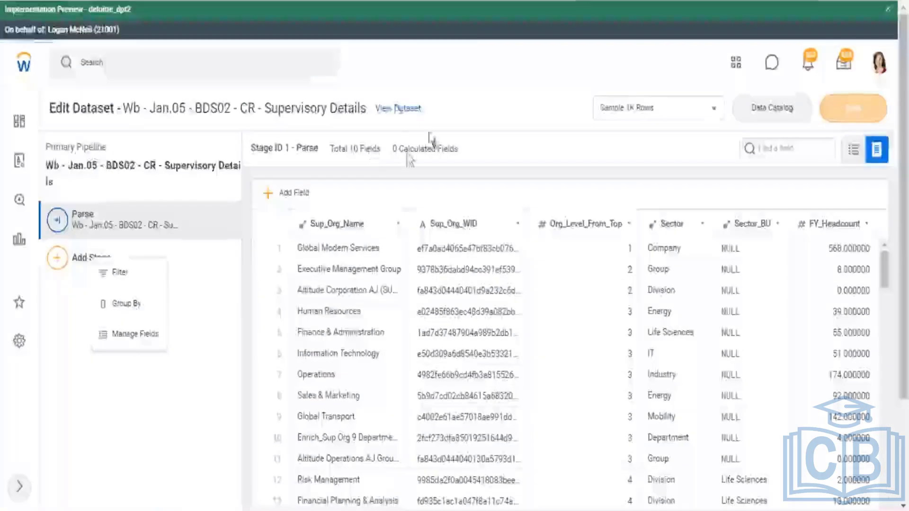
click(785, 111)
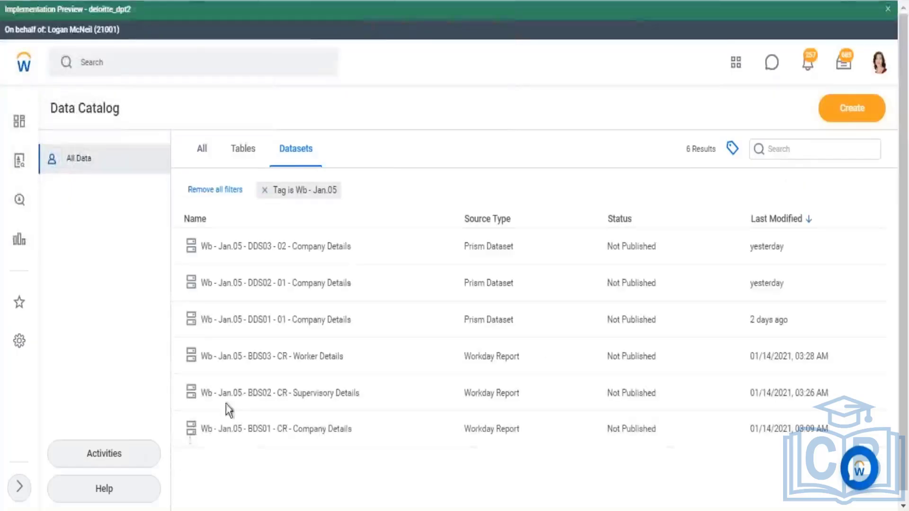
- Open the BDS03 - CR - Worker Details dataset in a new tab and examine its sample rows as a table, including Sup_Org_Name
scroll(512, 106, down, 1)
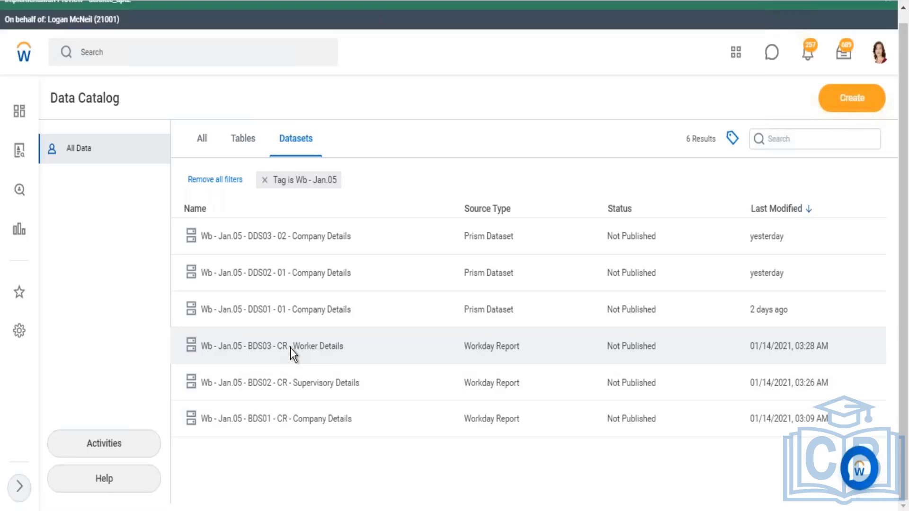
click(291, 348)
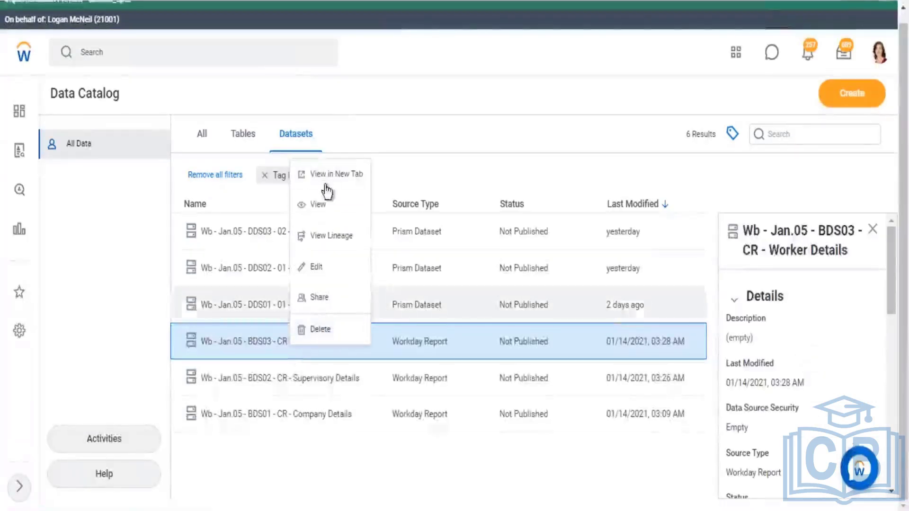
click(343, 174)
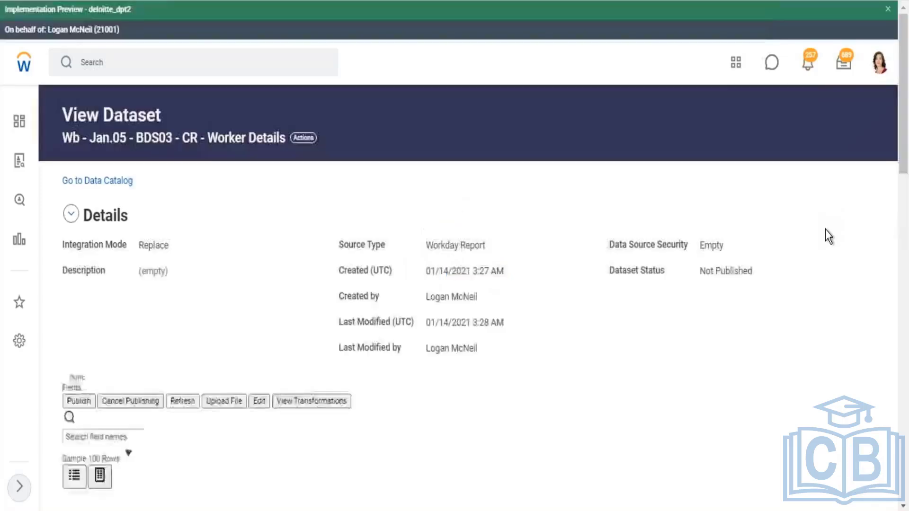
scroll(580, 209, down, 6)
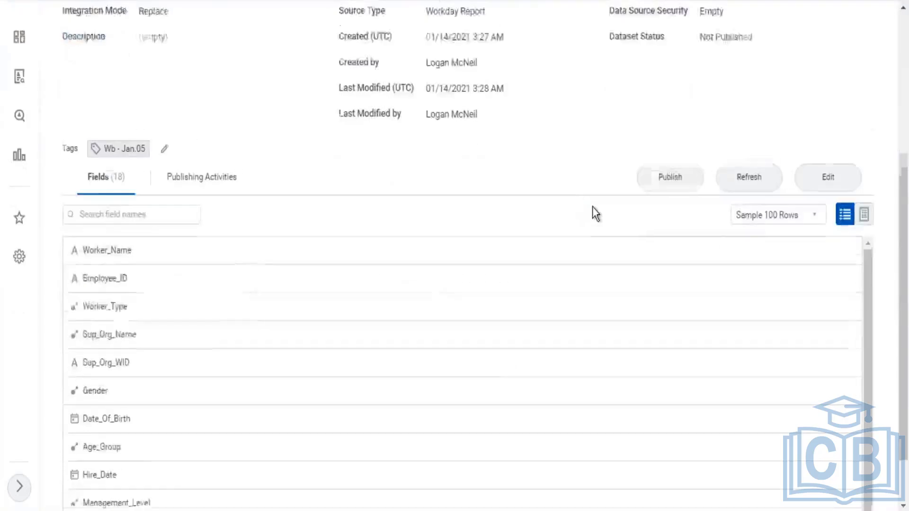
click(865, 156)
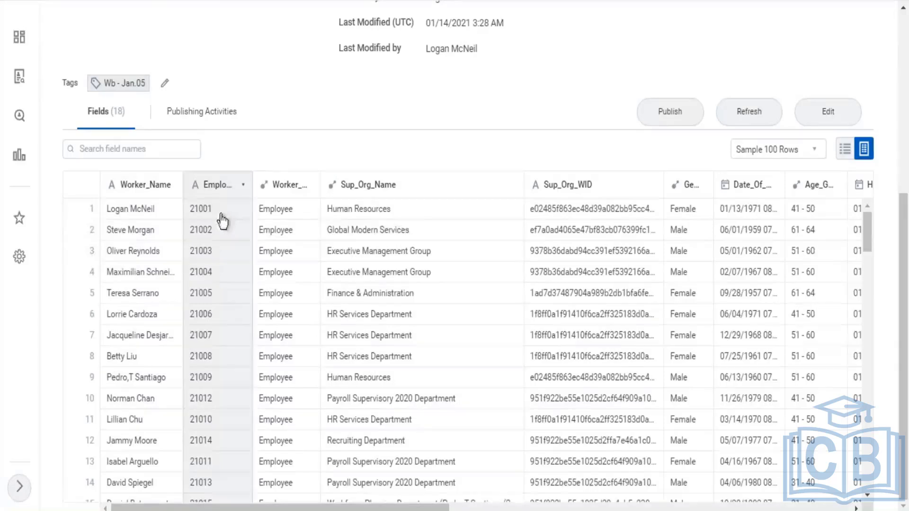
mouse_move(390, 210)
mouse_down()
mouse_move(333, 215)
mouse_move(398, 212)
mouse_up()
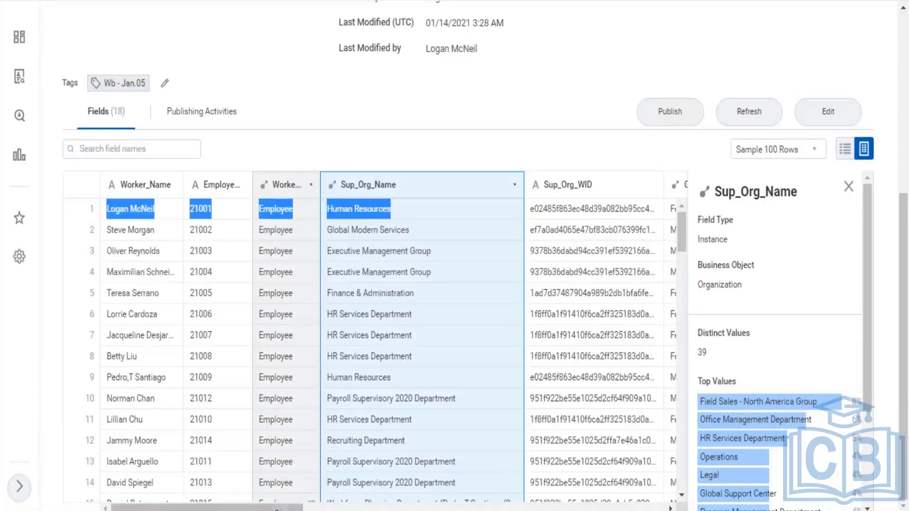
drag(296, 508, 667, 506)
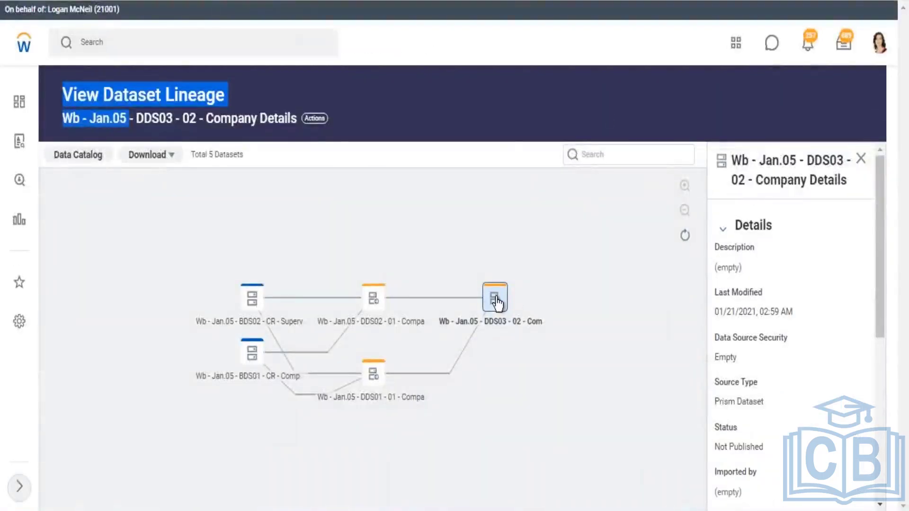
- From the lineage, open the DDS03 - 02 - Company Details dataset in a new tab and show its sample rows as a table
click(495, 299)
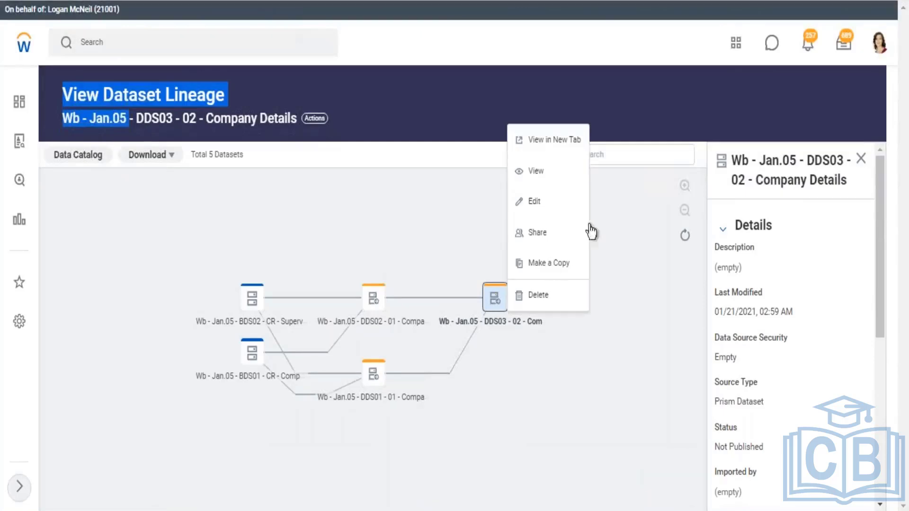
click(549, 140)
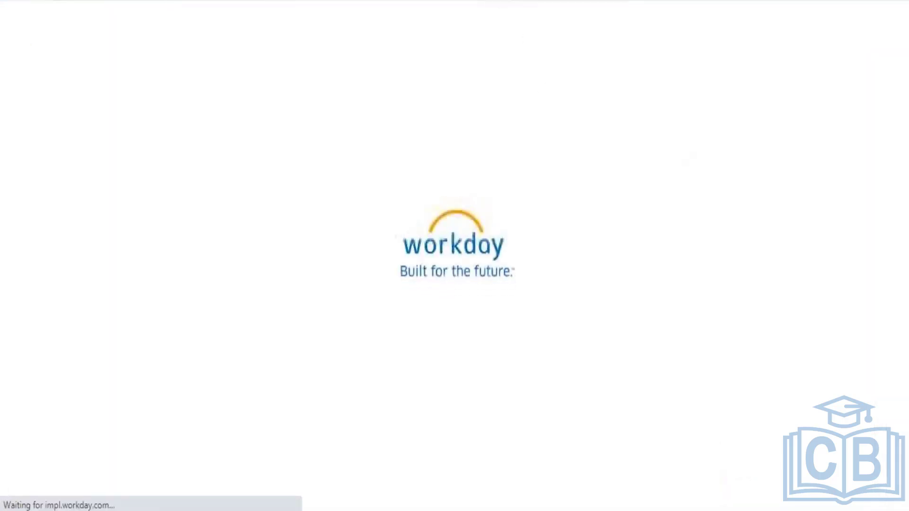
scroll(862, 256, down, 3)
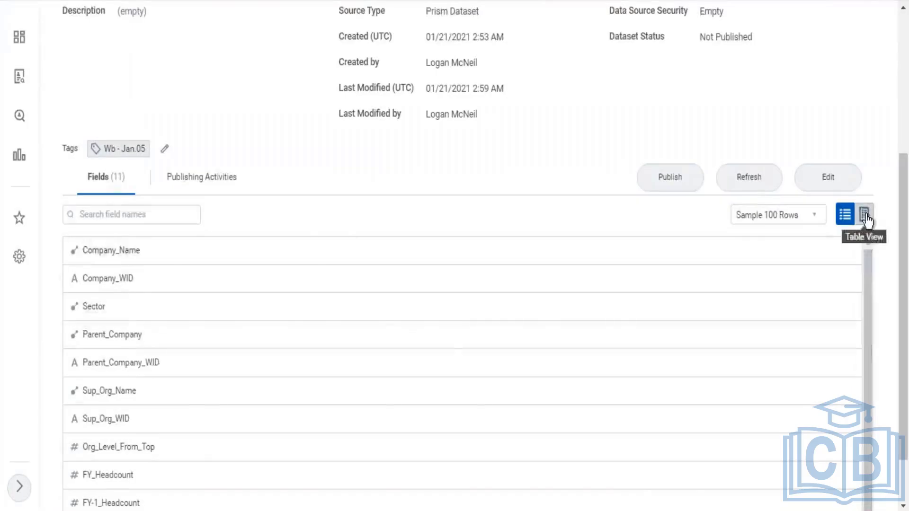
scroll(266, 183, down, 2)
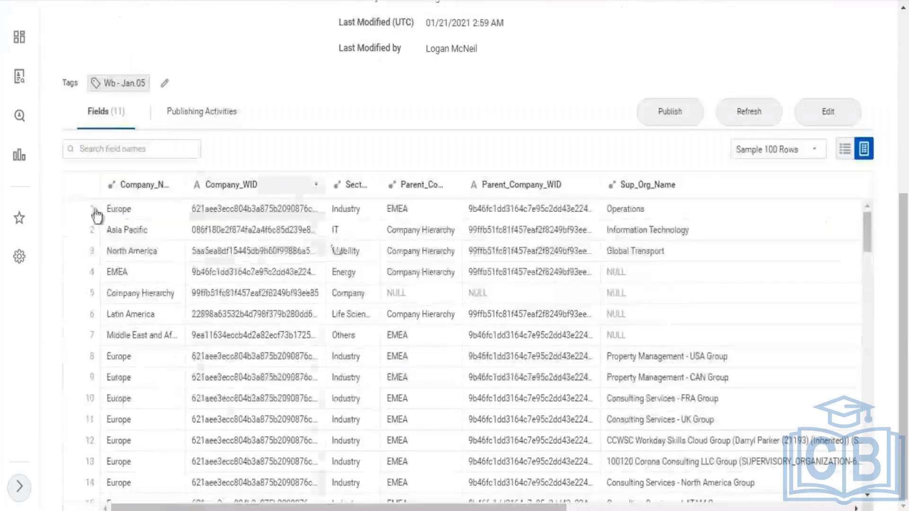
click(111, 209)
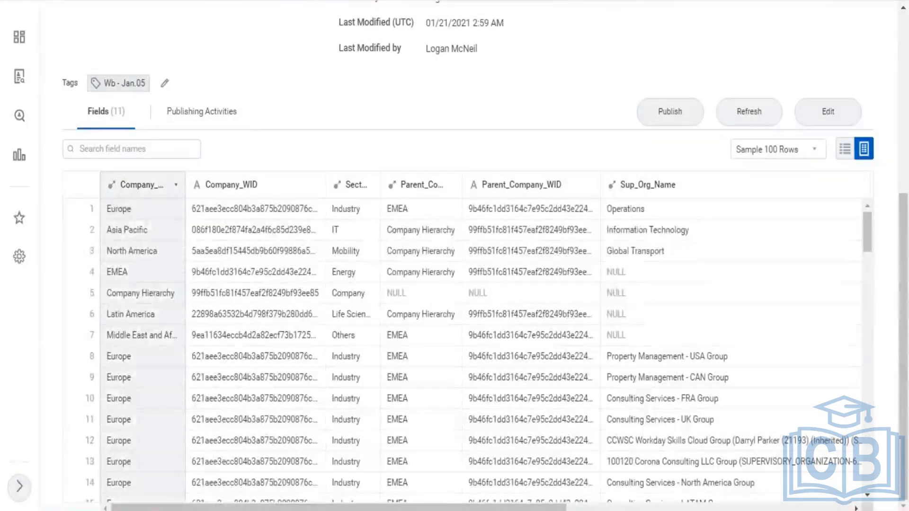
mouse_move(128, 214)
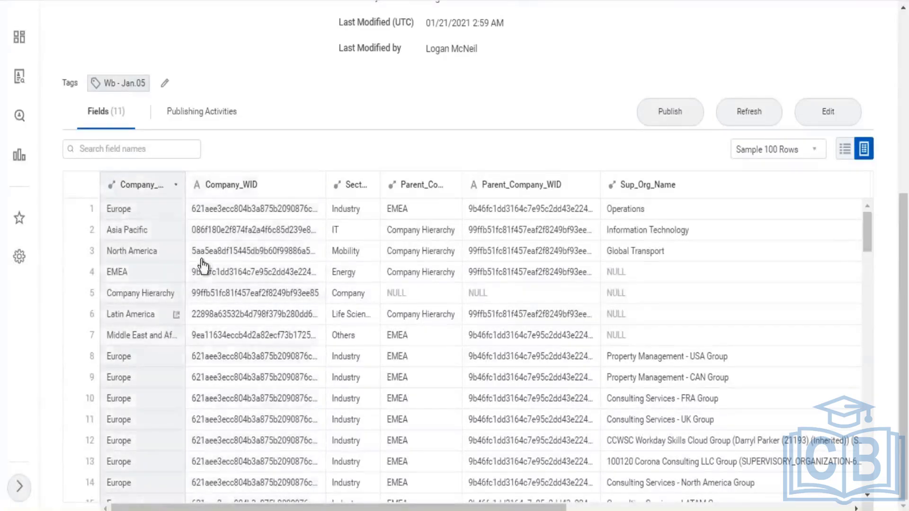
- Examine the Sup_Org_Name values in the DDS03 sample rows alongside their company columns
scroll(141, 349, down, 5)
scroll(137, 279, up, 3)
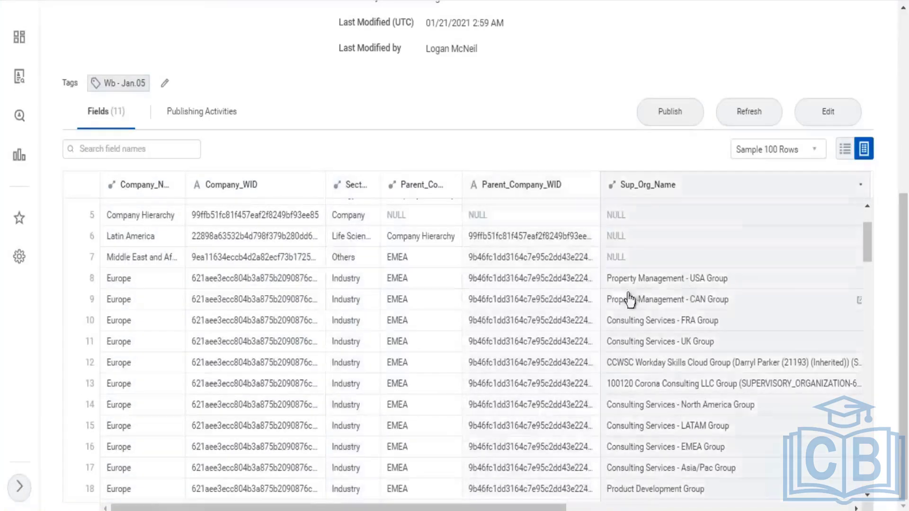
drag(614, 284, 726, 283)
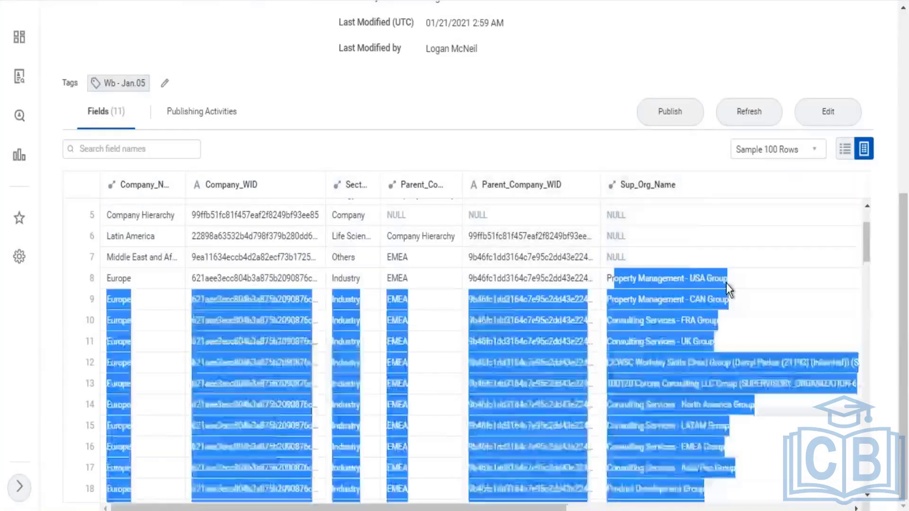
click(726, 283)
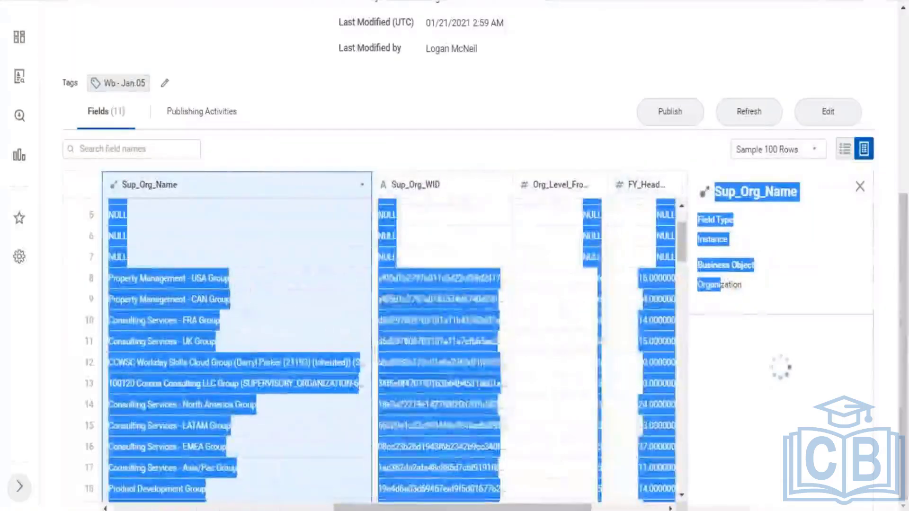
drag(483, 508, 260, 507)
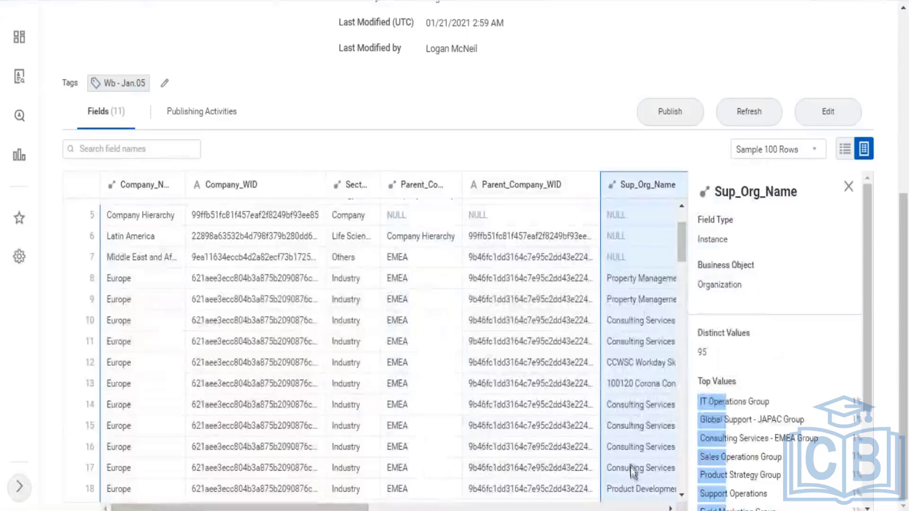
scroll(630, 218, down, 3)
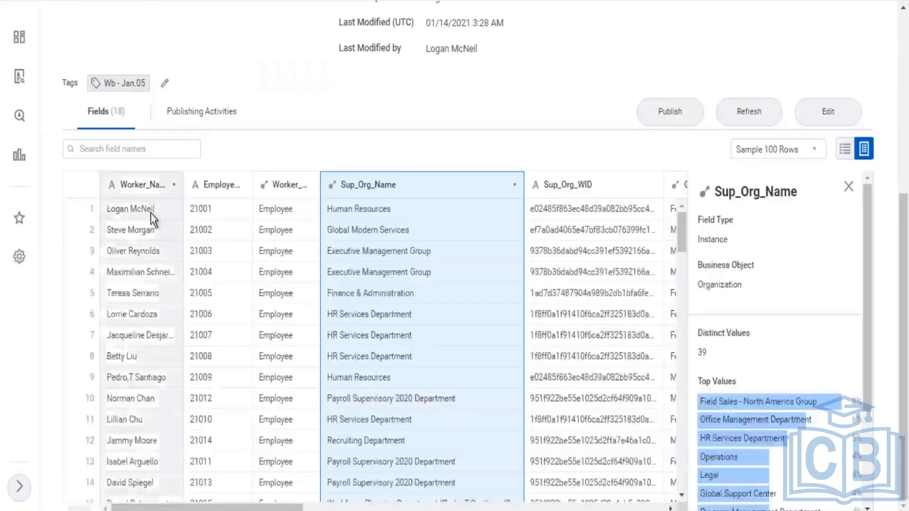
- Check the full name of the BDS03 worker dataset and open the DDS03 dataset for editing
scroll(150, 213, up, 5)
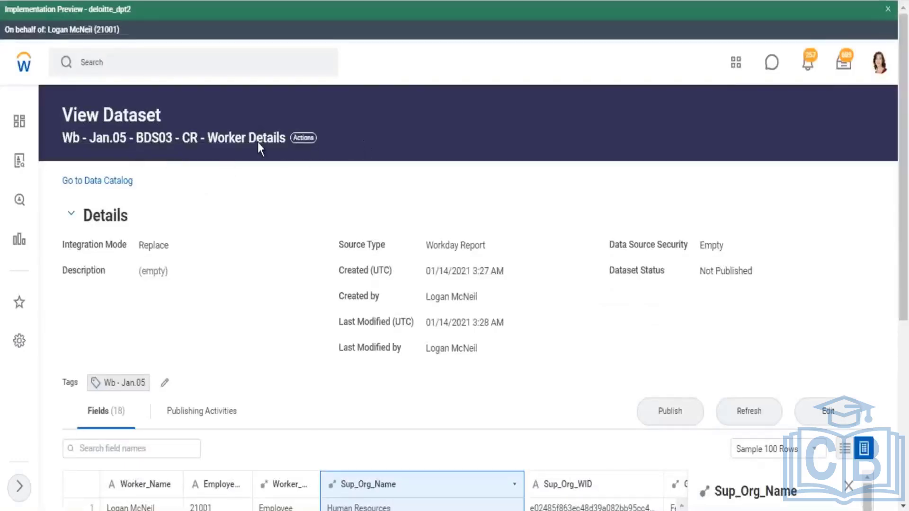
drag(286, 141, 42, 156)
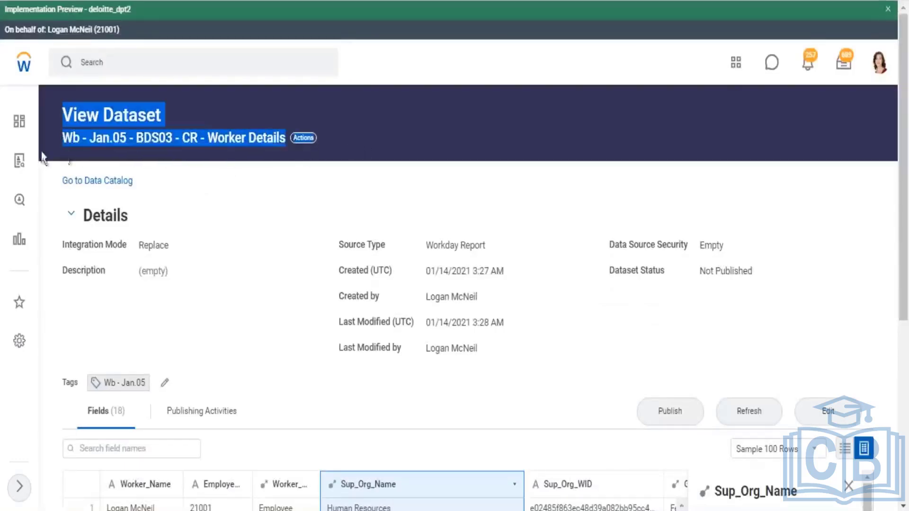
click(627, 127)
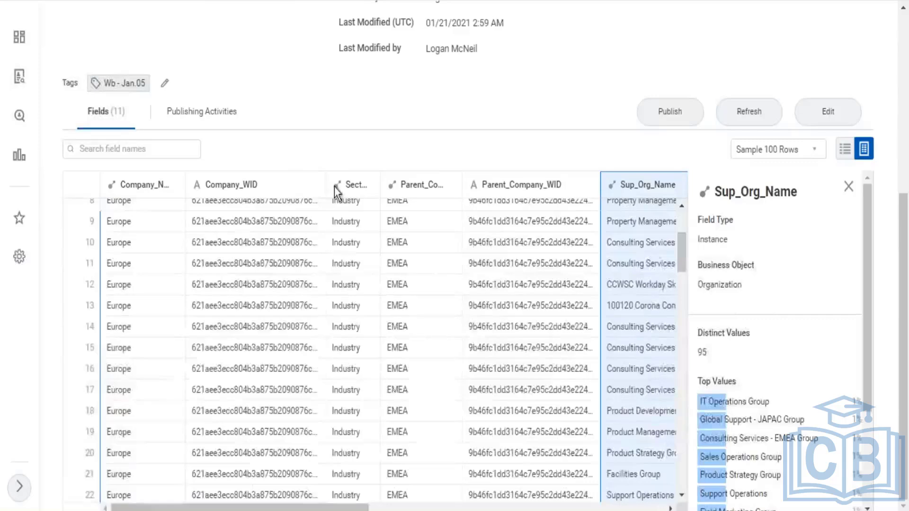
scroll(147, 168, up, 6)
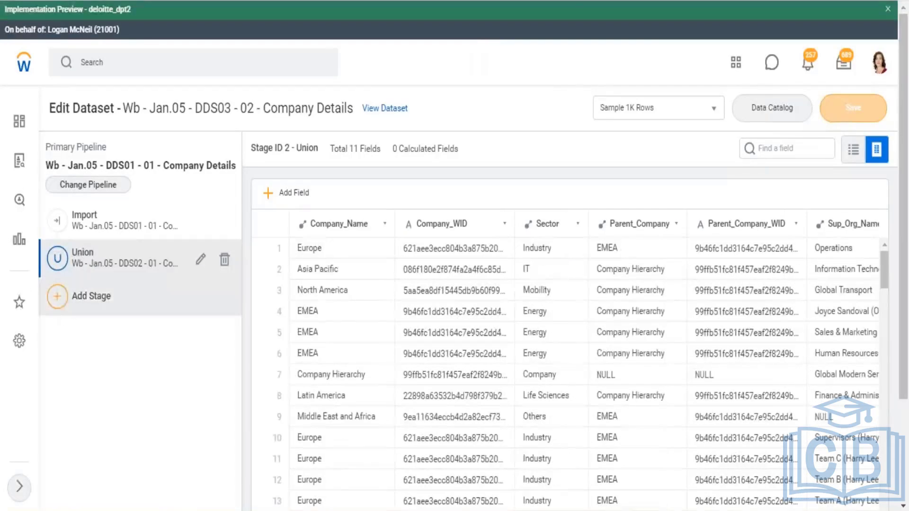
- Add a Join stage after the Union and bring in Wb - Jan.05 - BDS03 - CR - Worker Details as the pipeline to join
click(152, 303)
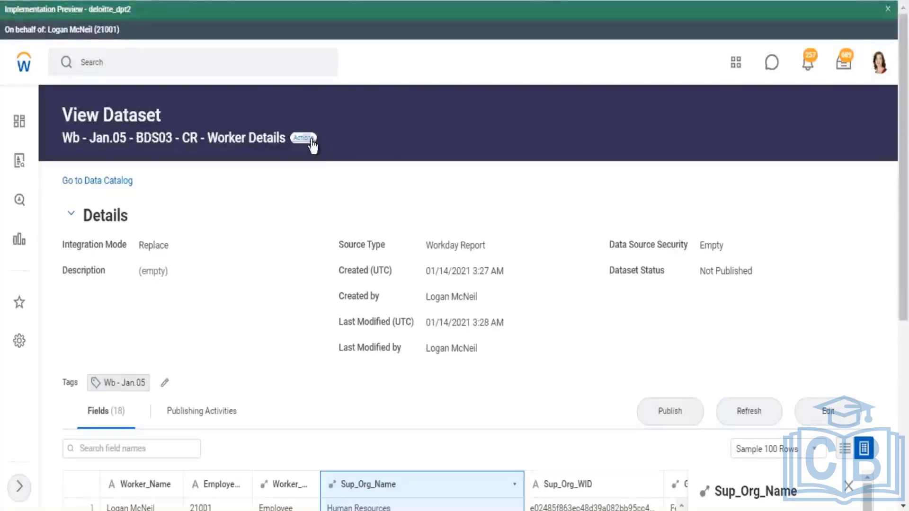
click(313, 142)
click(333, 192)
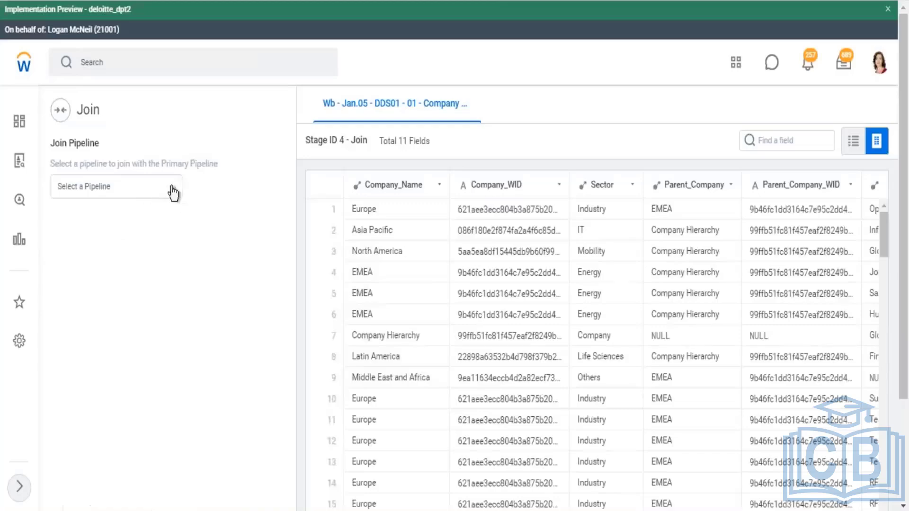
click(172, 189)
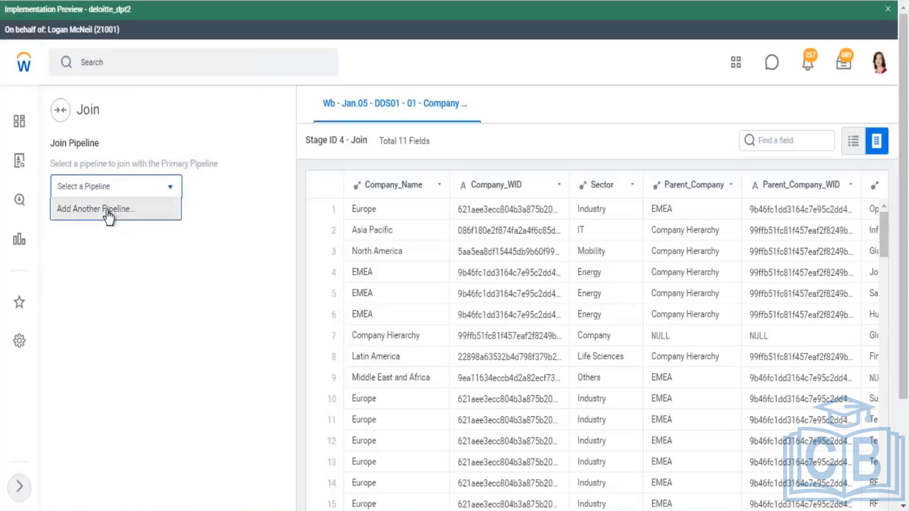
click(108, 217)
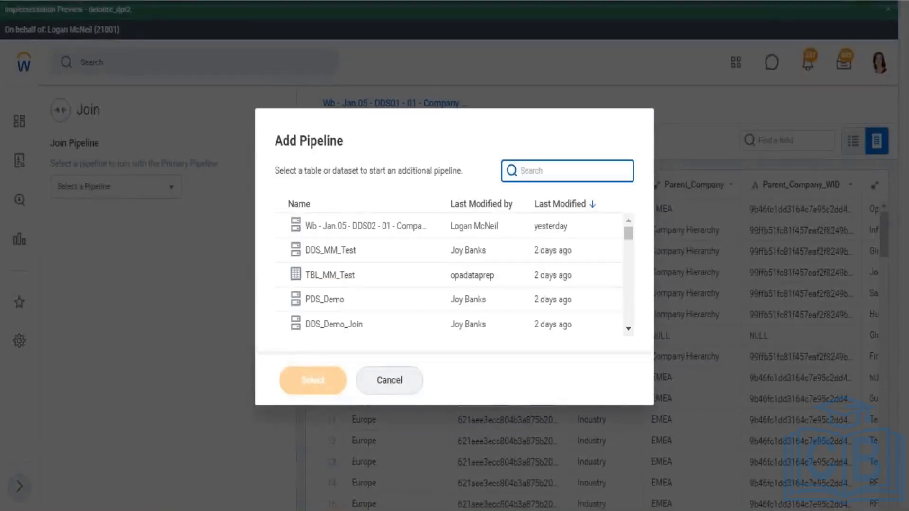
text(Wb - Jan.05 - BDS03 - CR - Worker Details)
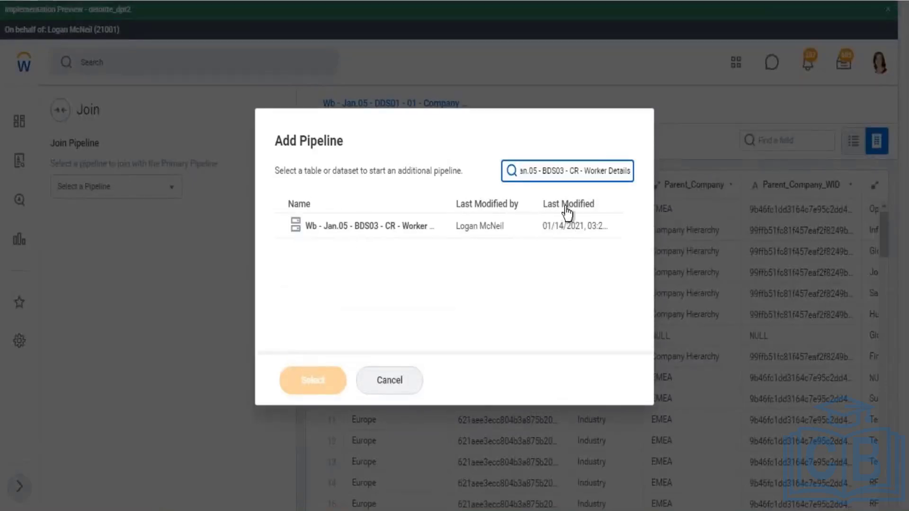
click(391, 226)
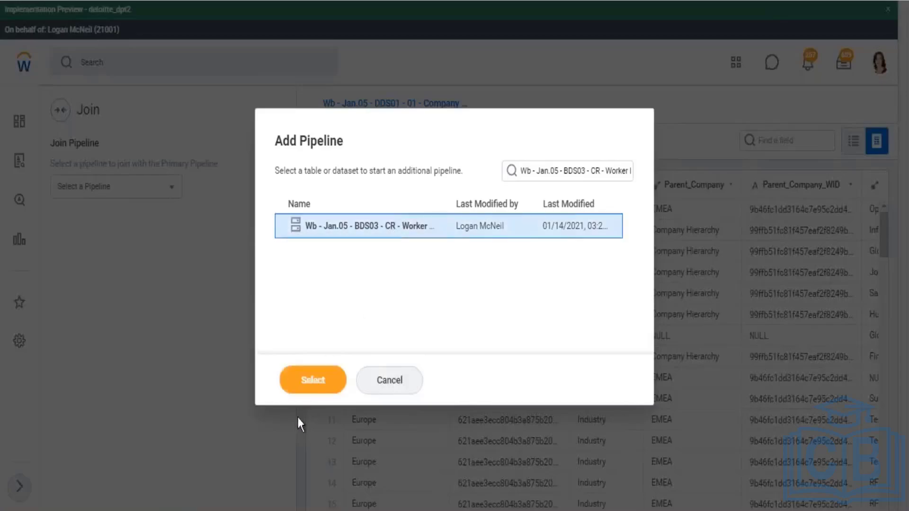
click(308, 381)
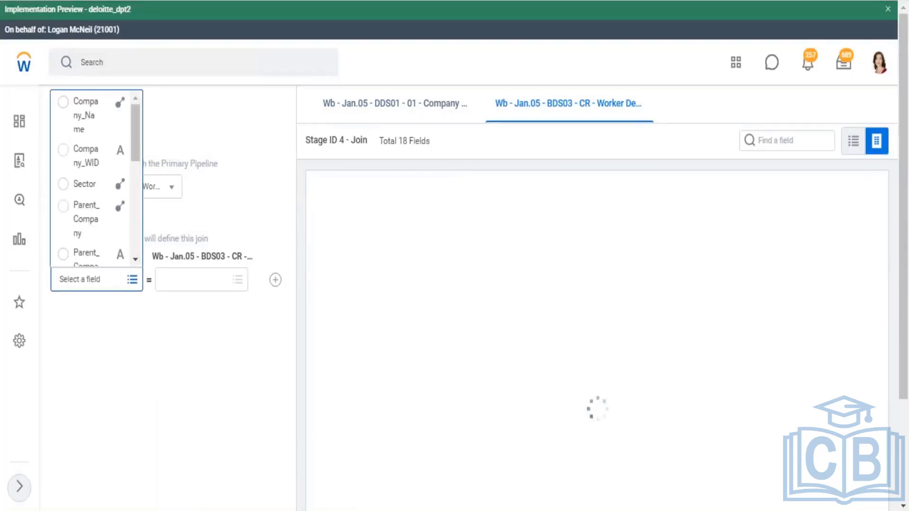
- Match the join rows on Sup_Org_Name in both the primary pipeline and the BDS03 worker pipeline
click(137, 259)
click(137, 260)
click(137, 260)
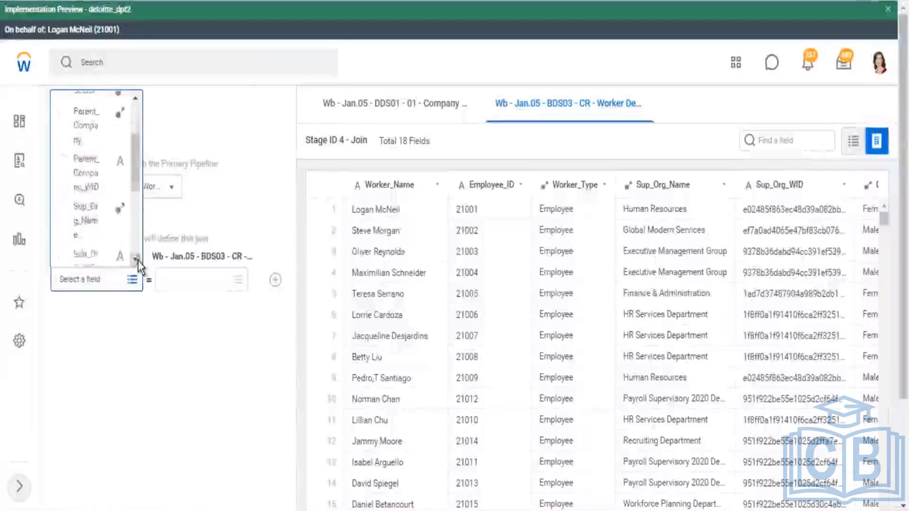
click(138, 259)
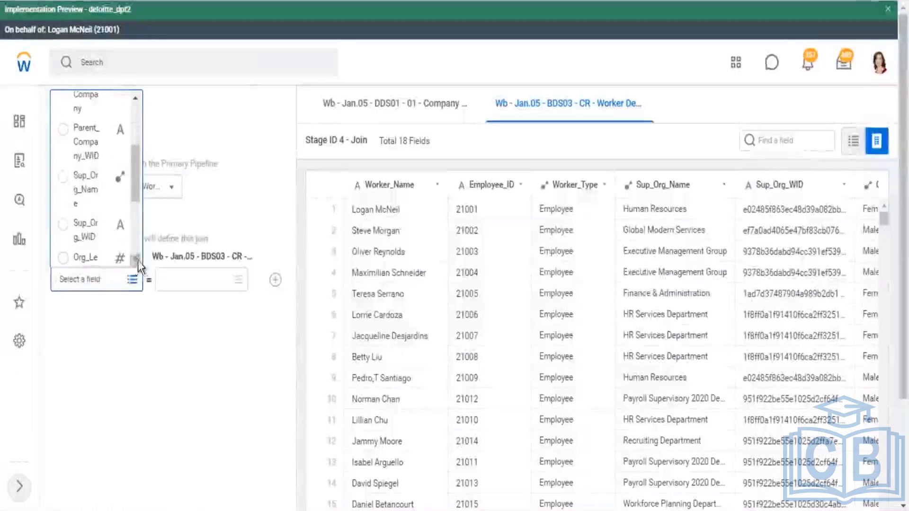
click(62, 180)
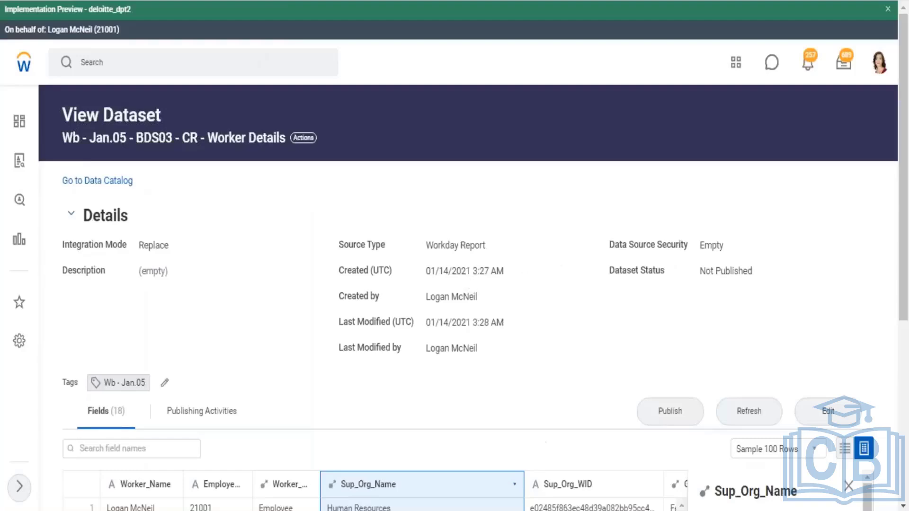
scroll(549, 345, down, 5)
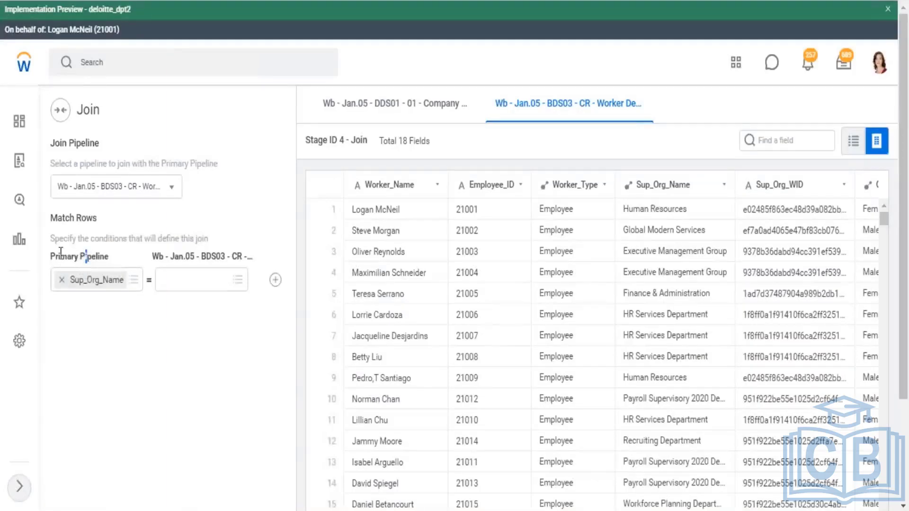
double_click(61, 252)
click(236, 283)
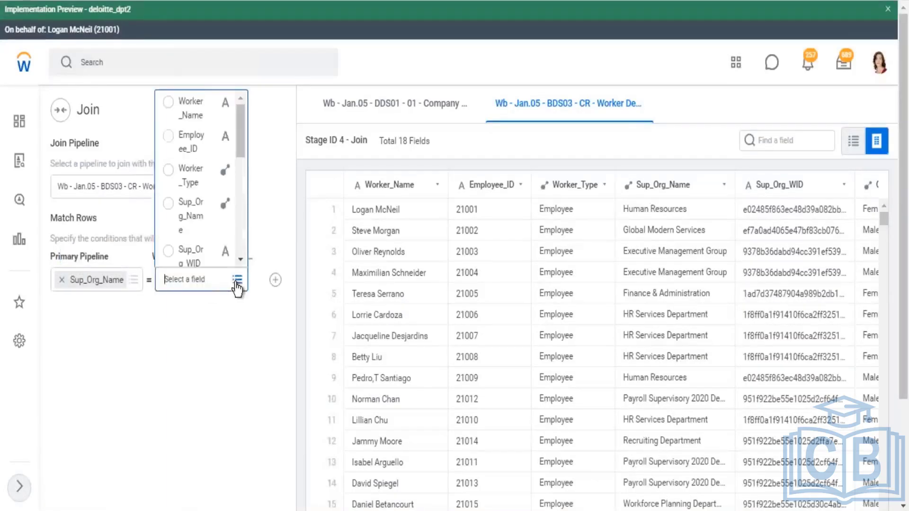
click(213, 226)
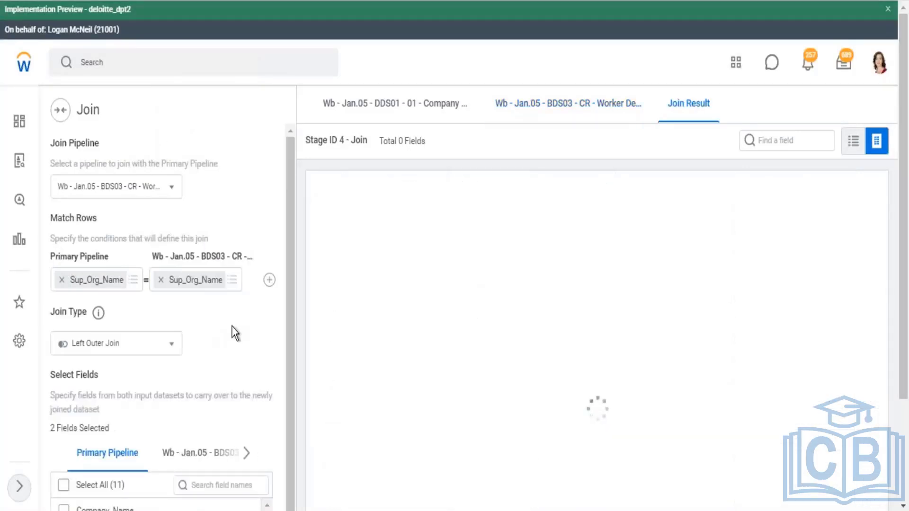
- Add a second match condition to the join and check the Sup_Org_WID column in the BDS03 worker dataset
triple_click(254, 254)
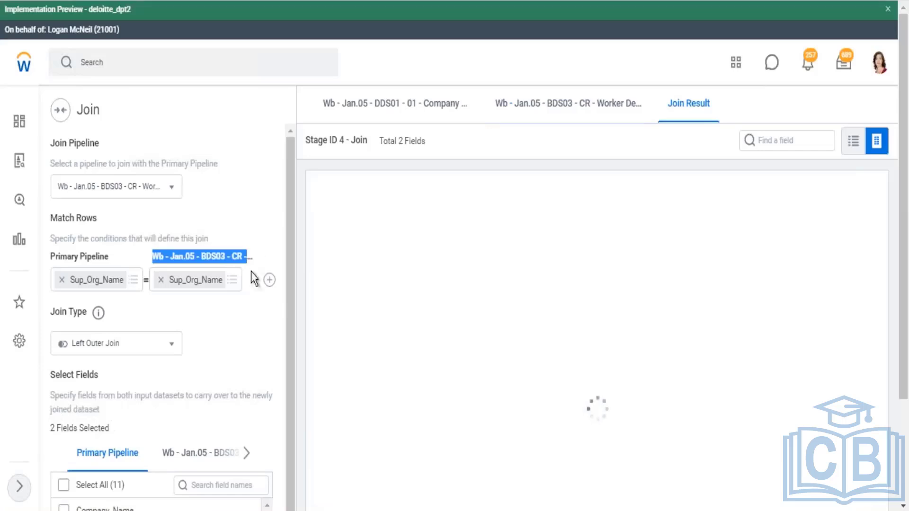
click(269, 280)
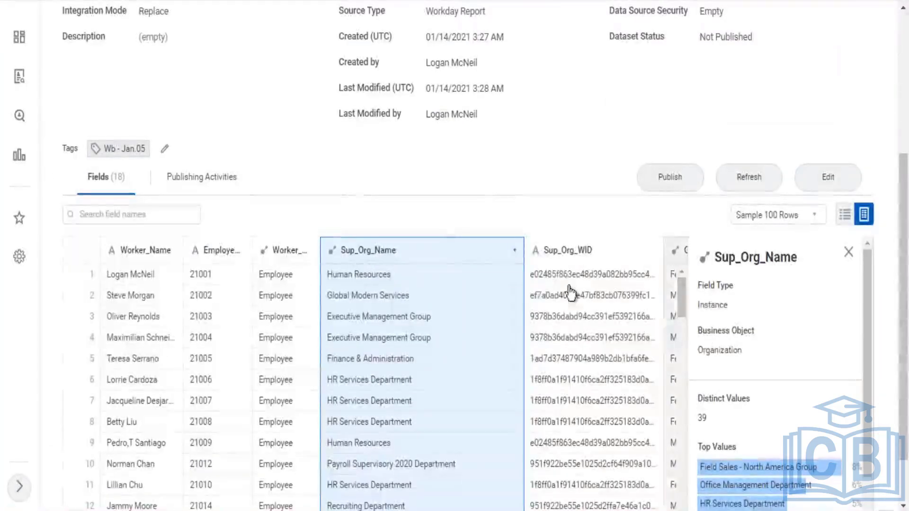
drag(552, 283, 641, 279)
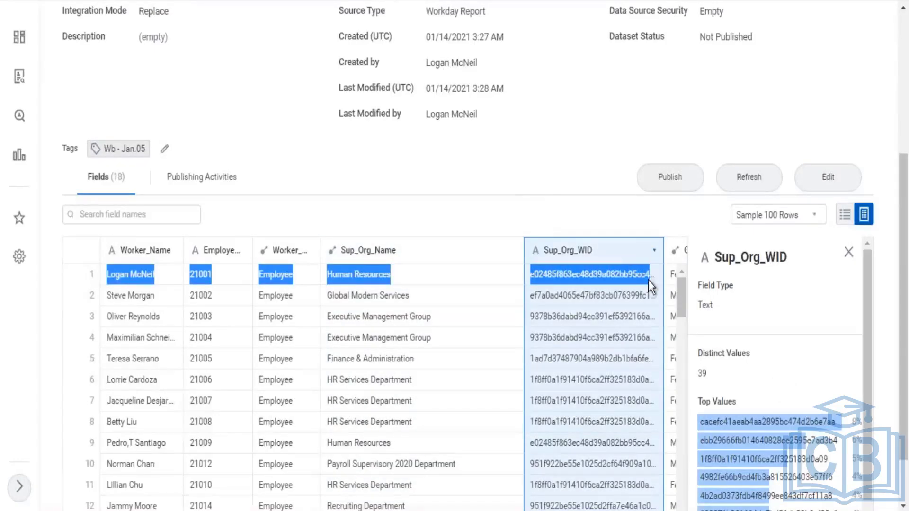
click(613, 106)
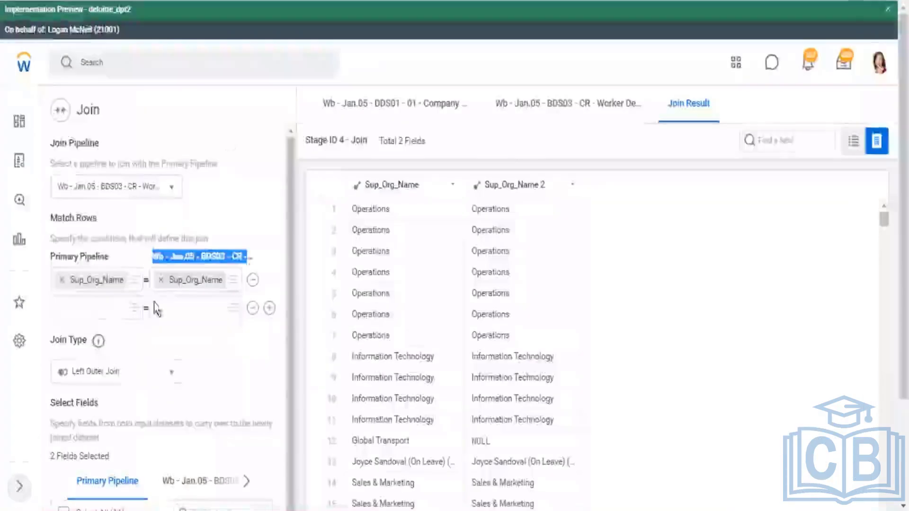
- Match the second join condition on Sup_Org_WID in both the primary pipeline and the BDS03 worker pipeline
click(66, 309)
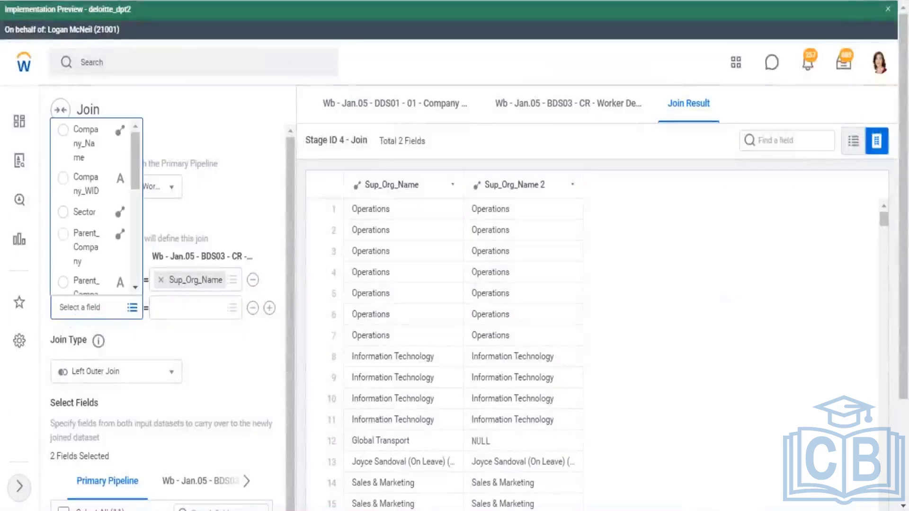
scroll(134, 295, down, 2)
scroll(134, 296, down, 2)
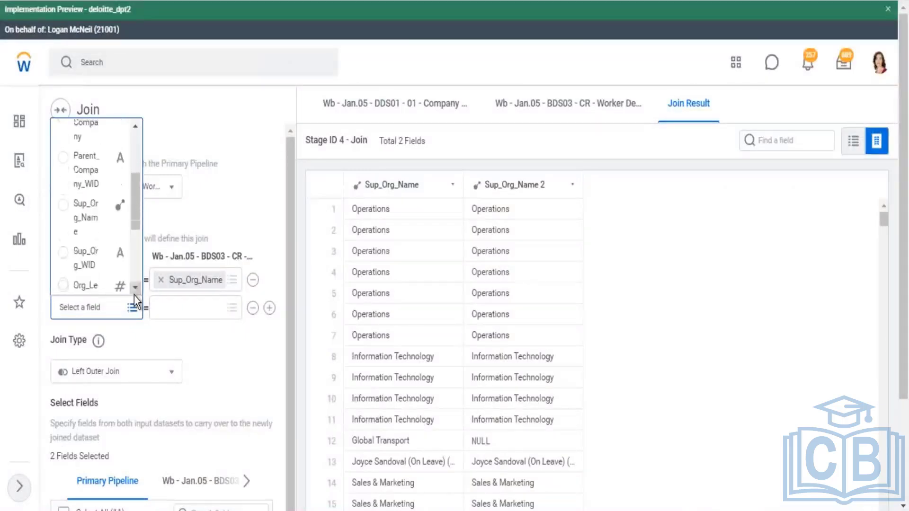
click(83, 257)
click(234, 318)
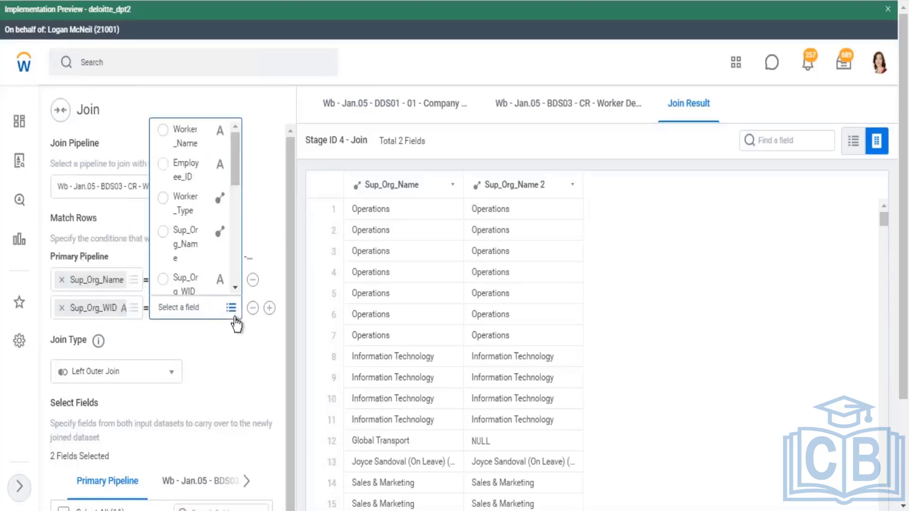
click(234, 288)
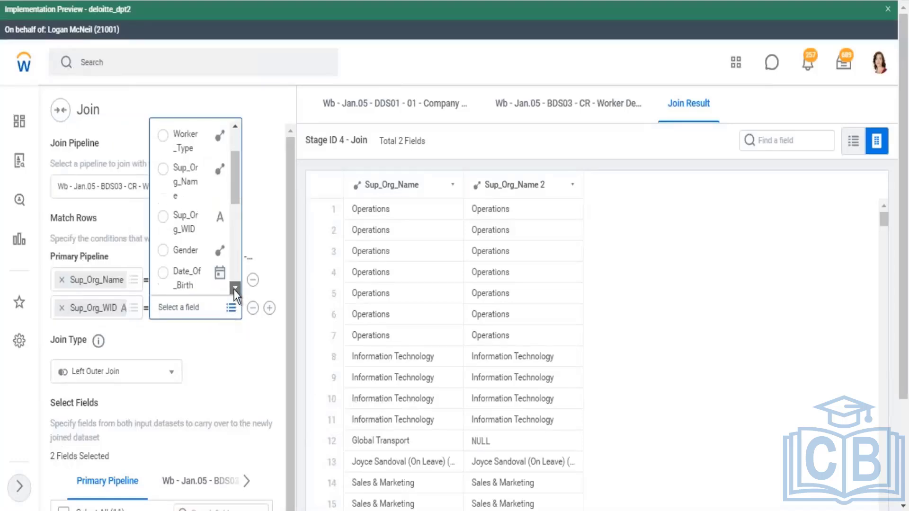
click(191, 221)
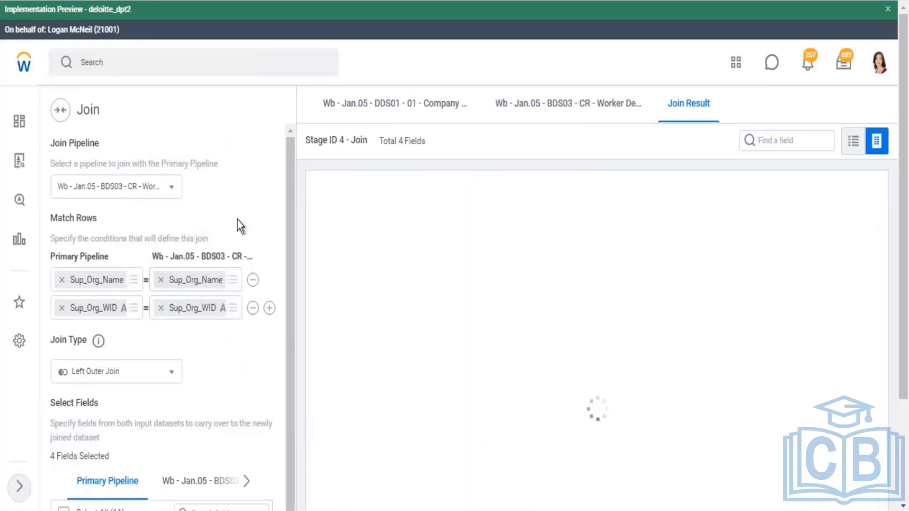
- Include all primary pipeline fields in the join result and review the list through FY-2_Headcount
scroll(240, 209, down, 1)
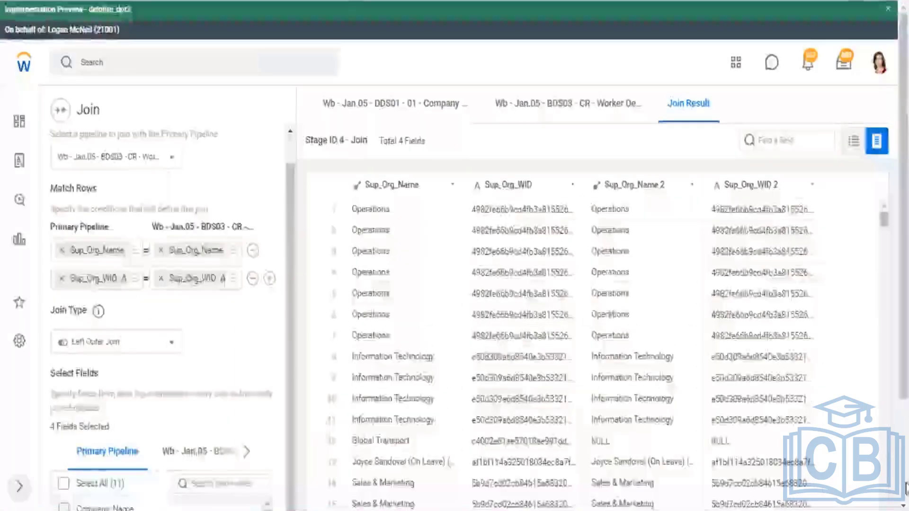
scroll(905, 473, down, 3)
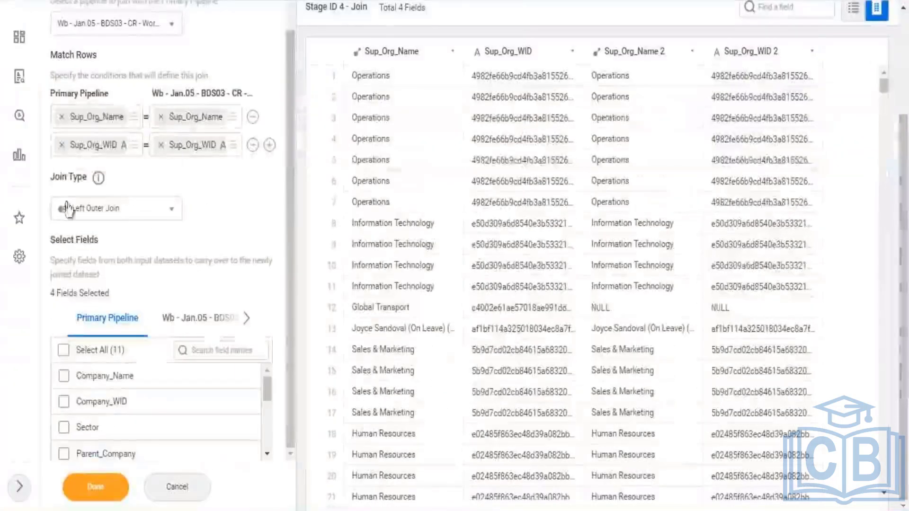
click(64, 351)
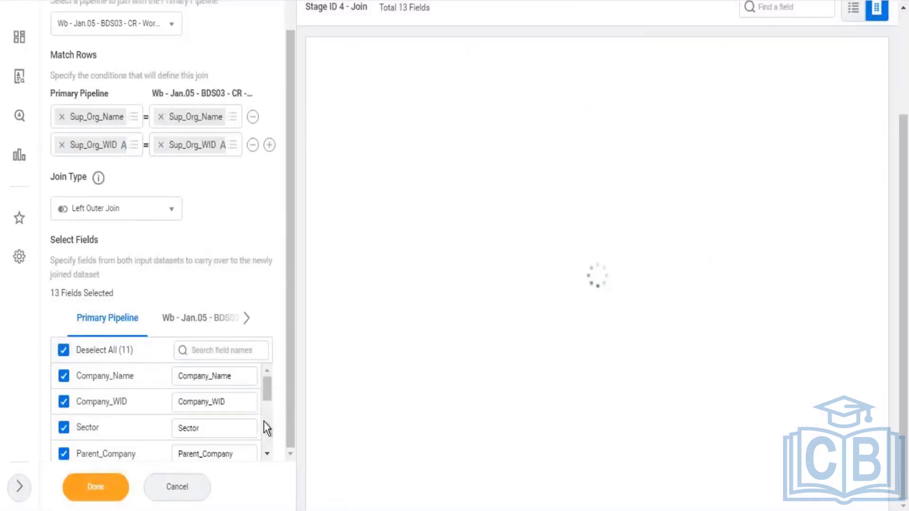
scroll(260, 426, down, 2)
scroll(267, 445, down, 2)
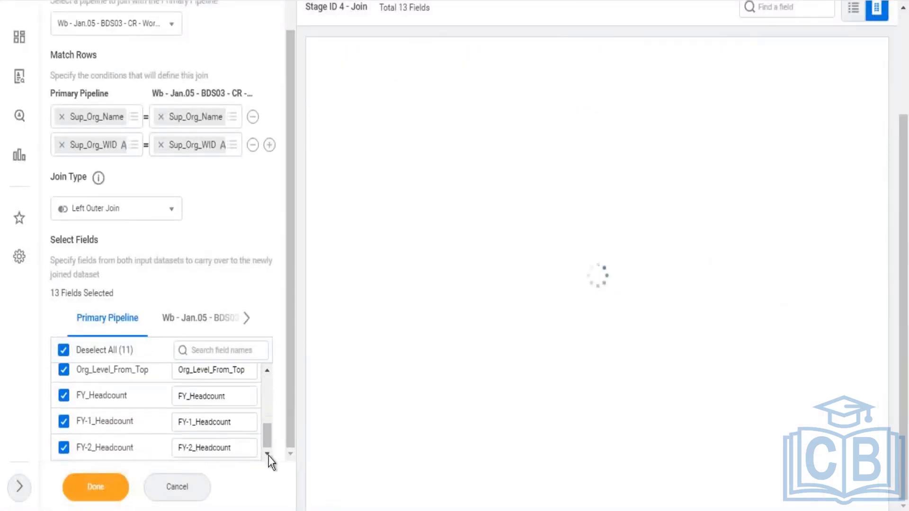
- Include all BDS03 worker fields in the join result except the duplicate Sup_Org_Name and Sup_Org_WID
click(204, 318)
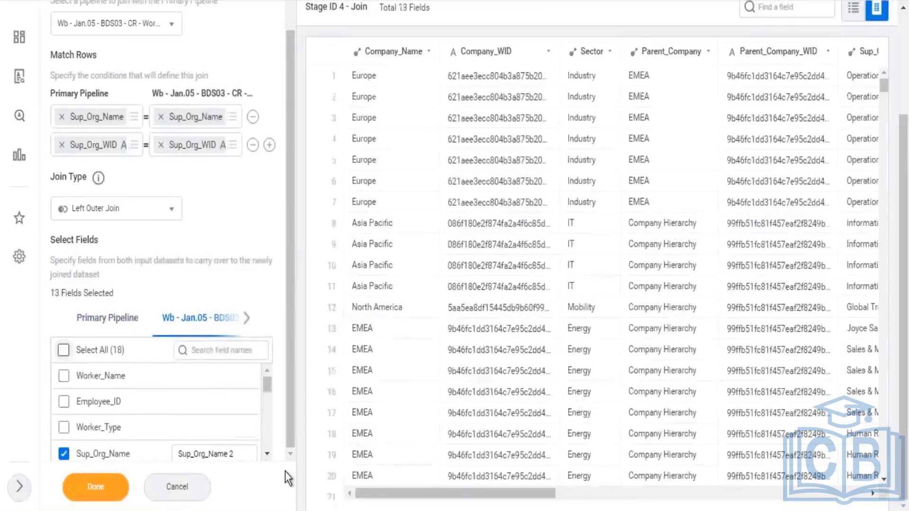
click(267, 454)
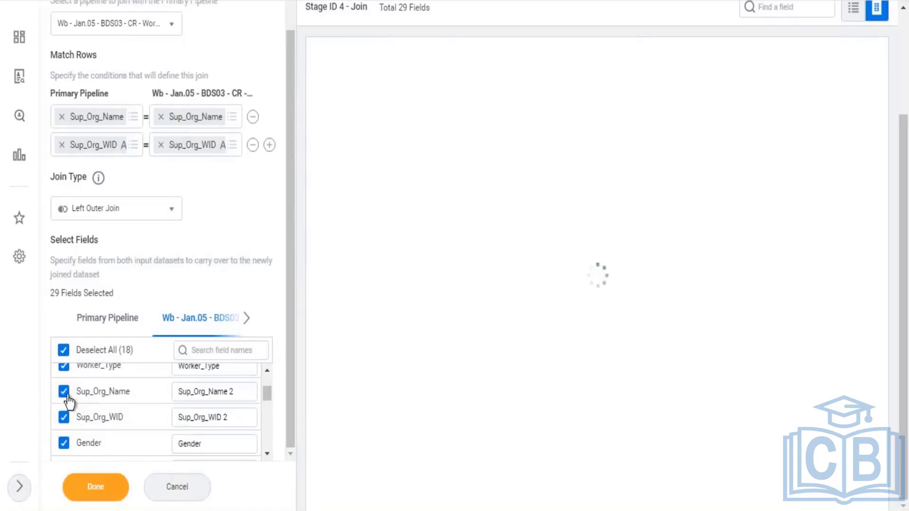
click(65, 392)
click(64, 418)
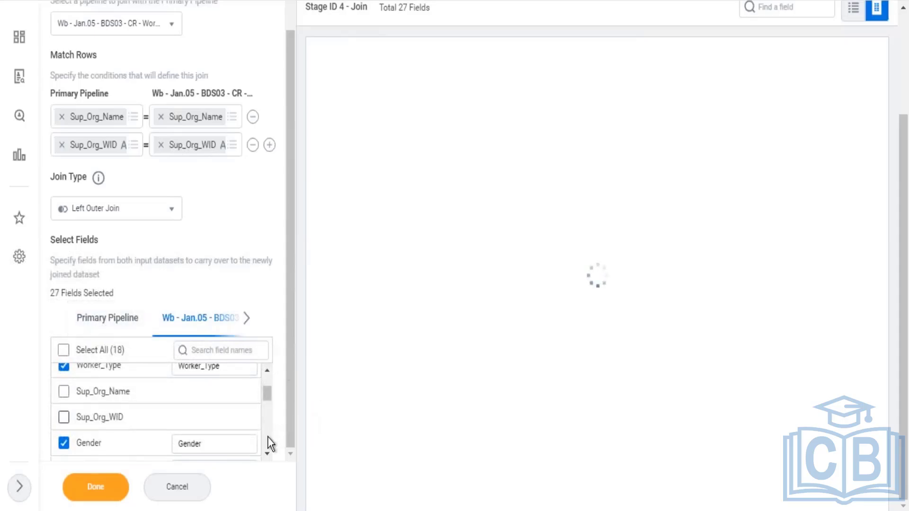
scroll(268, 436, down, 3)
scroll(275, 423, down, 3)
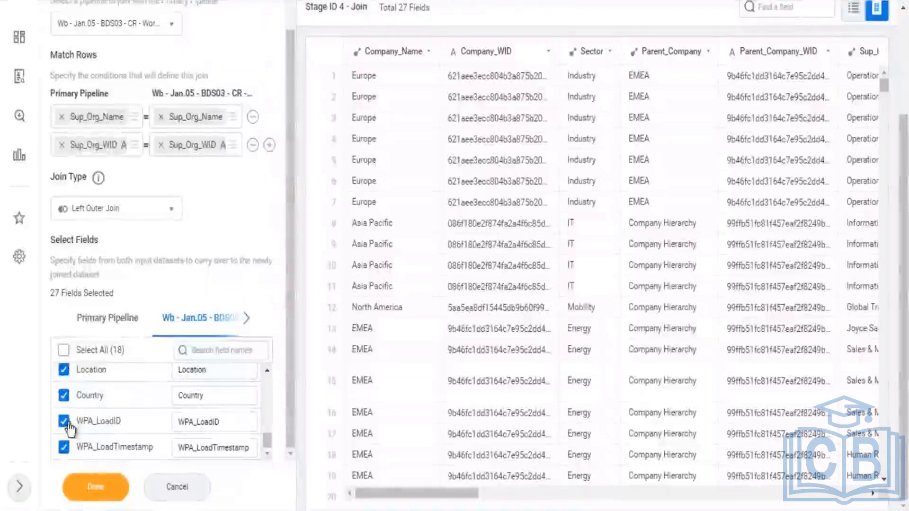
- Finish the Join stage and save the DDS03 dataset
click(87, 492)
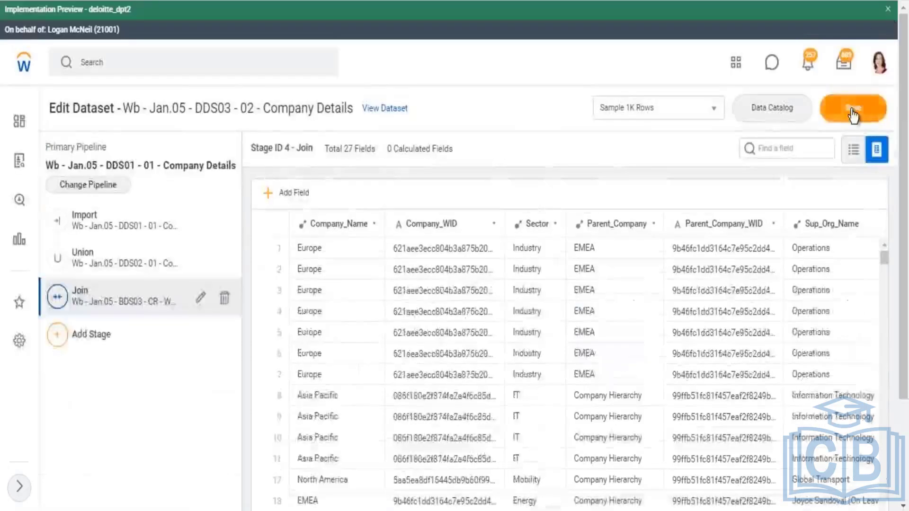
click(873, 113)
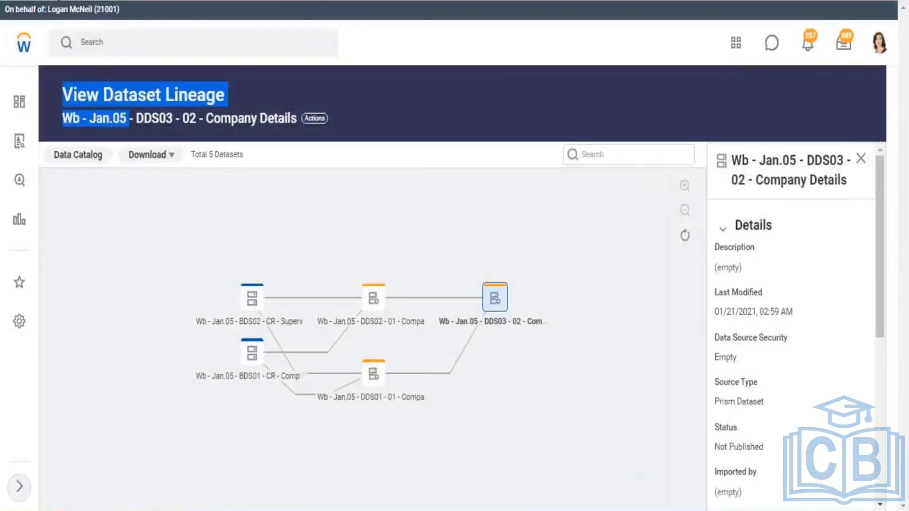
click(56, 0)
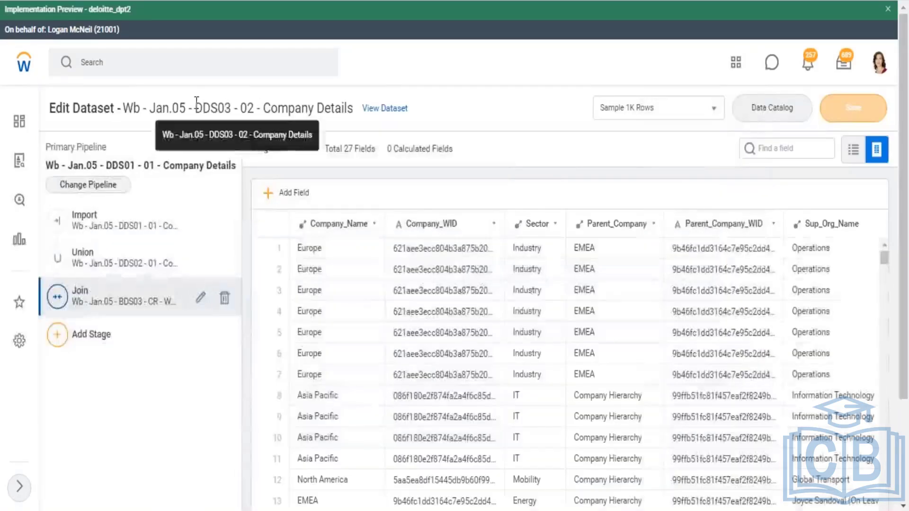
- Review the DDS03 dataset name, its DDS01 primary pipeline with its stages, and the list of additional pipelines
drag(196, 107, 231, 106)
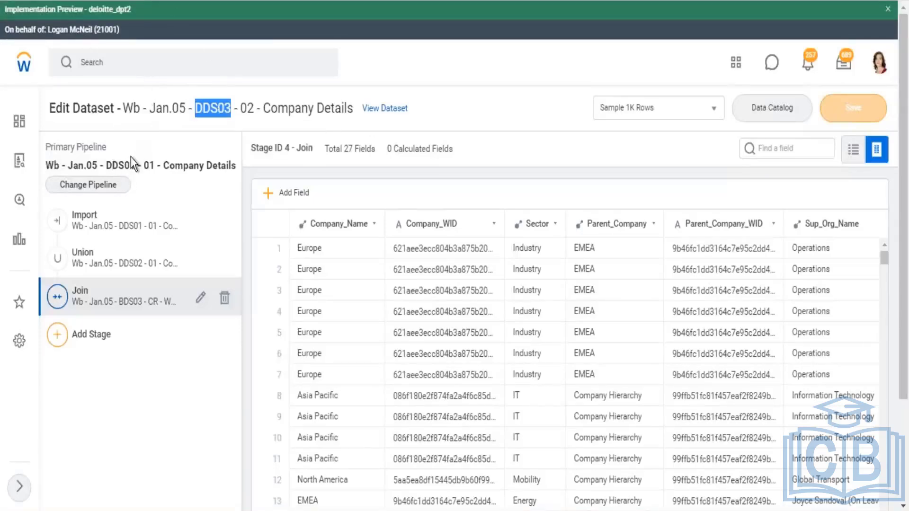
click(124, 106)
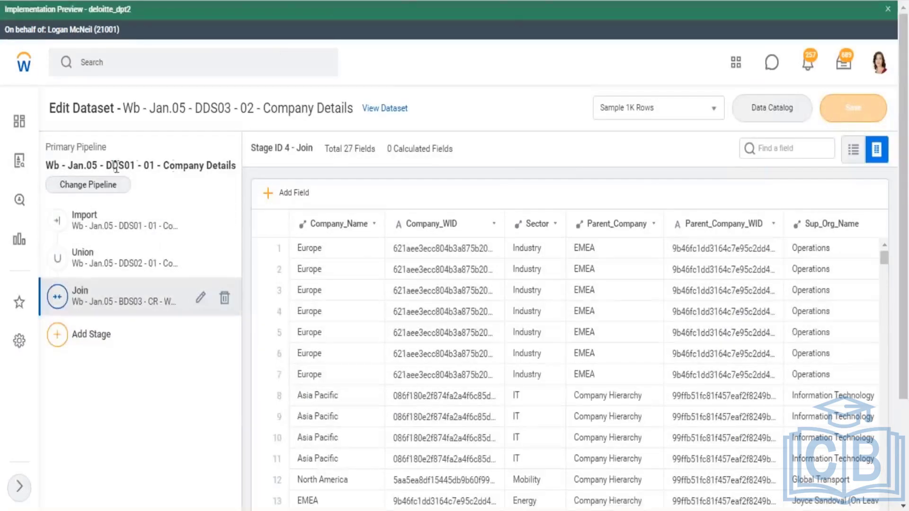
drag(116, 167, 229, 167)
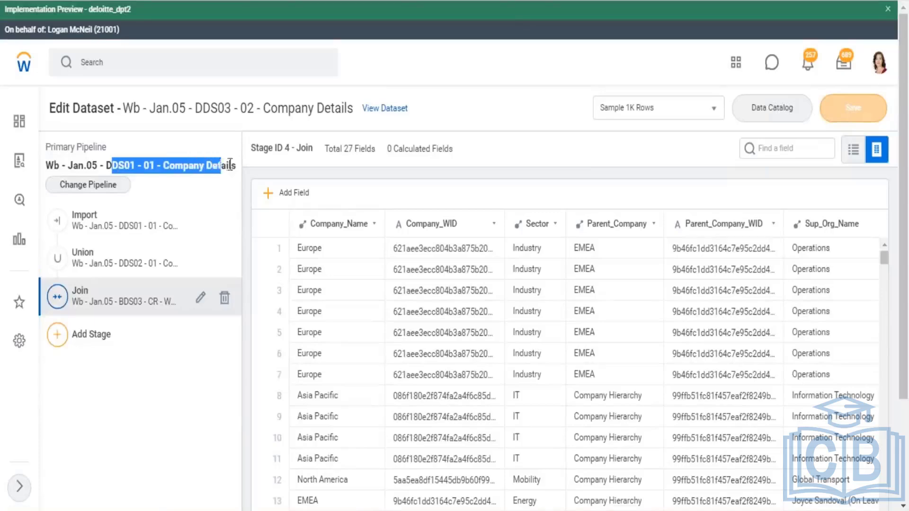
click(90, 186)
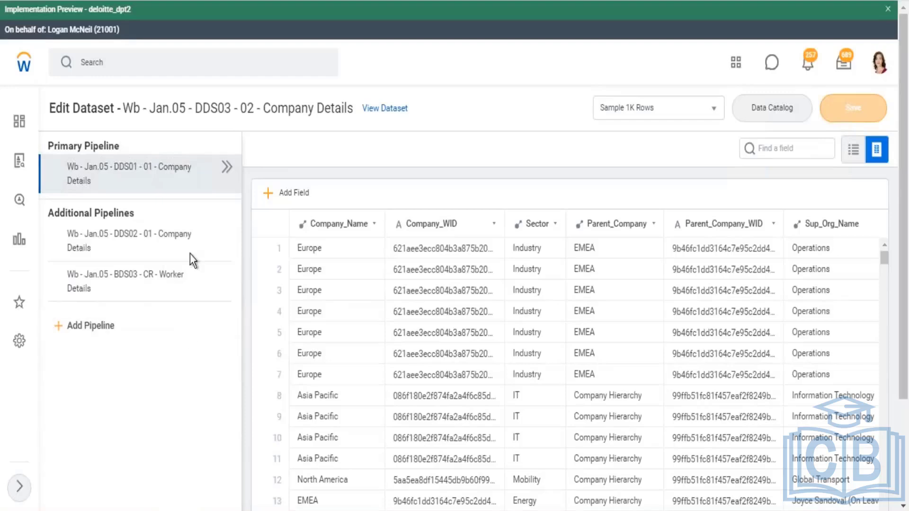
click(227, 167)
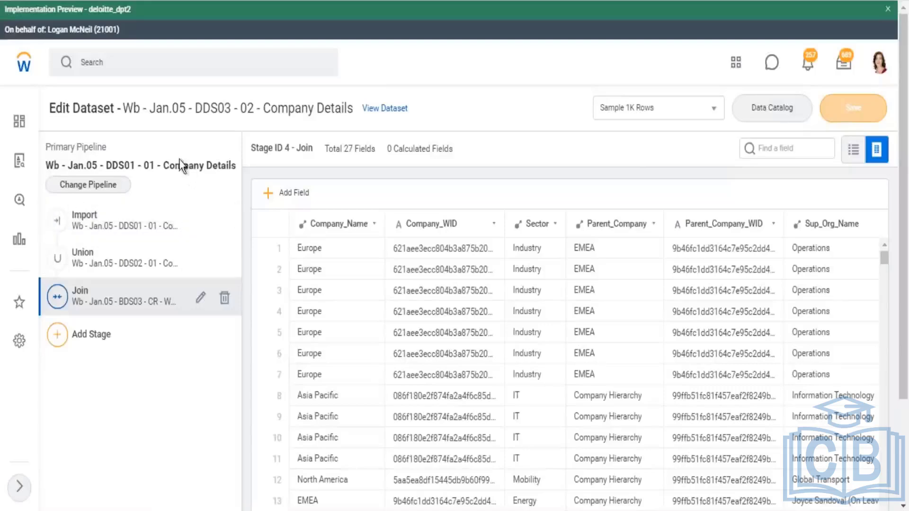
drag(171, 160, 212, 165)
- Examine the stages of the additional DDS02 and BDS03 pipelines in turn, then go back to the DDS01 primary pipeline
click(95, 189)
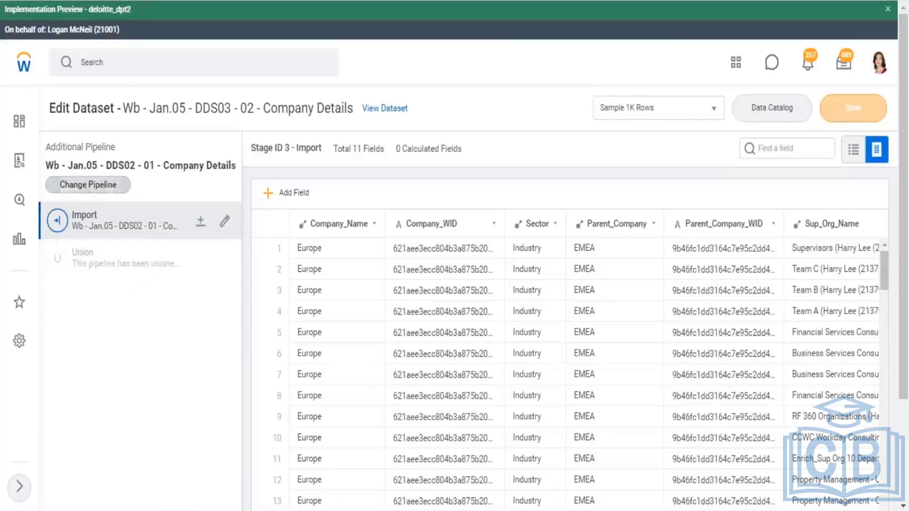
click(88, 184)
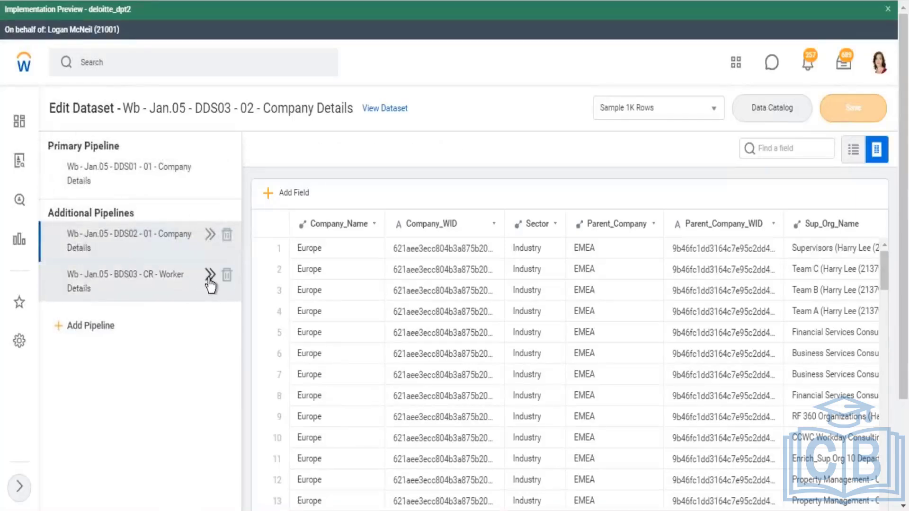
click(209, 276)
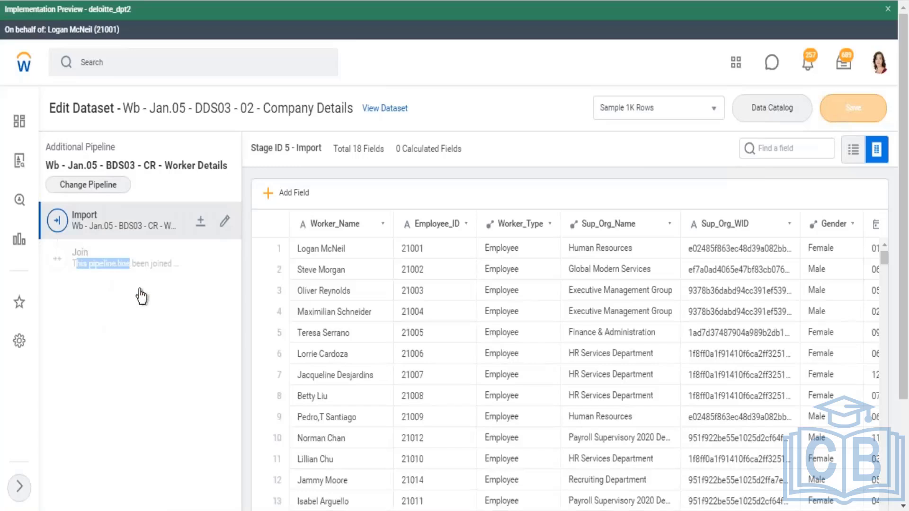
click(95, 186)
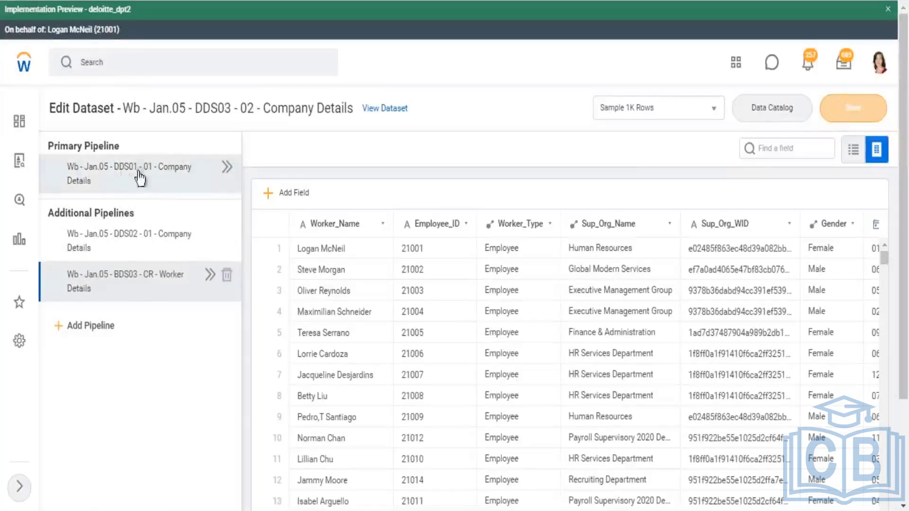
click(220, 182)
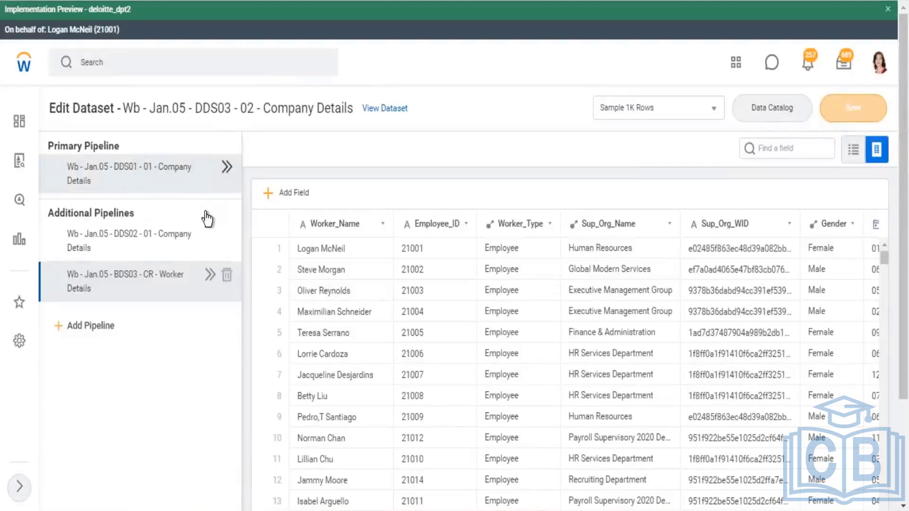